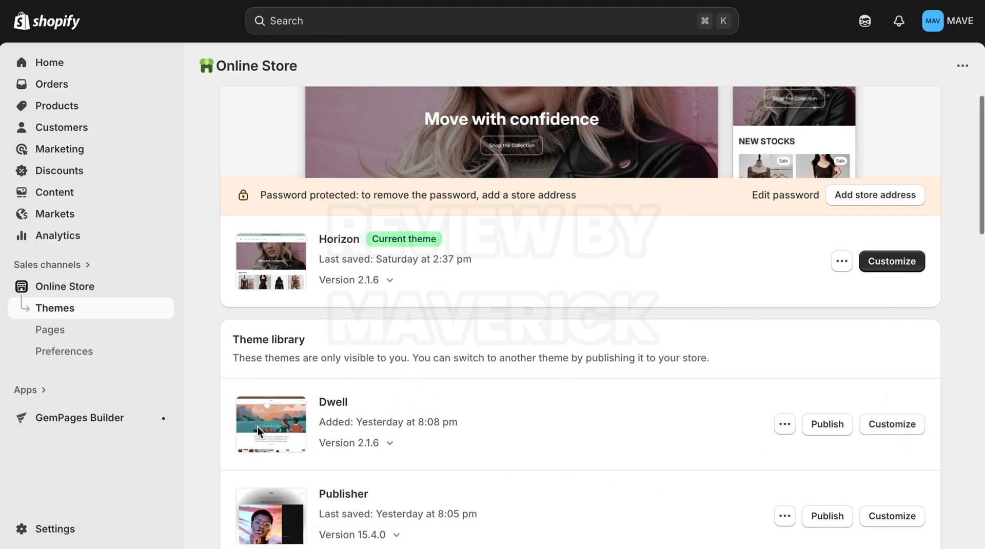
# Step: Open the Dwell theme from the theme library for customization
pyautogui.moveTo(235, 343); pyautogui.dragTo(528, 411)
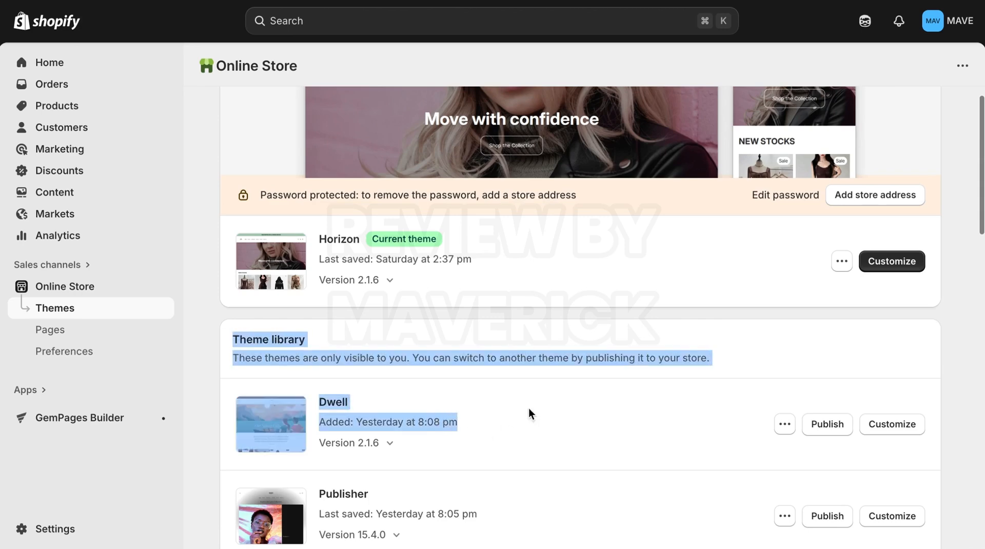
pyautogui.click(536, 407)
pyautogui.click(883, 425)
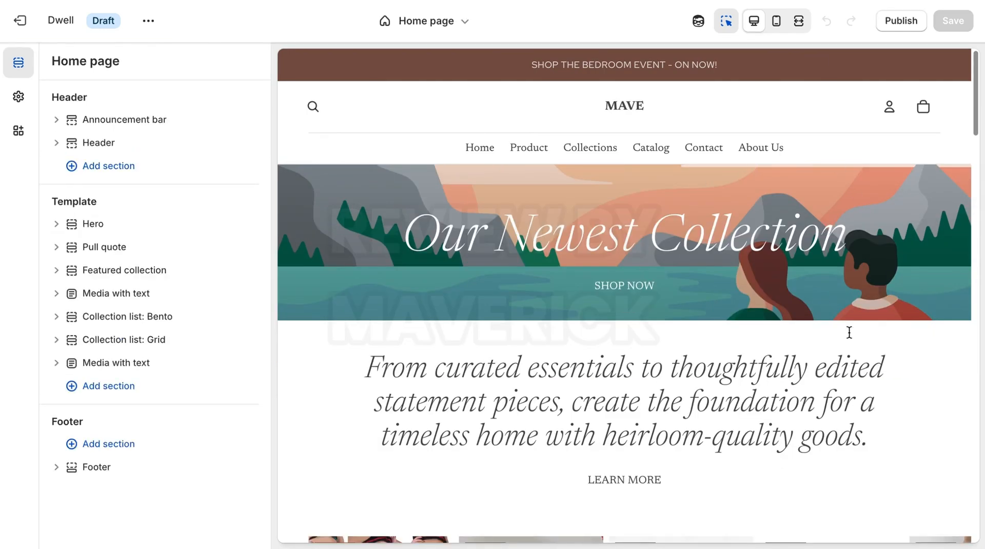
# Step: Look over the list of customizable pages and the Dwell home page preview down to the Accessories collections
pyautogui.click(457, 29)
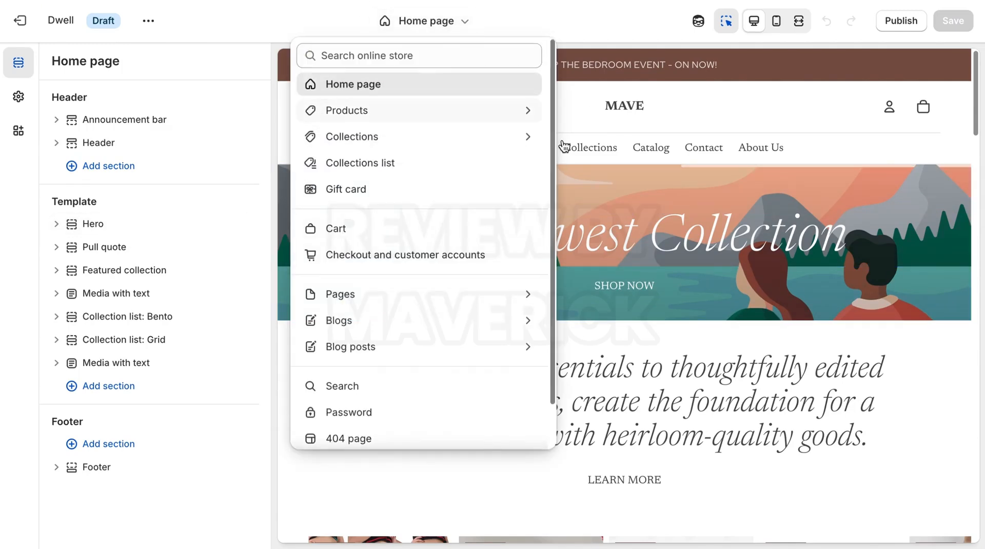
pyautogui.click(615, 50)
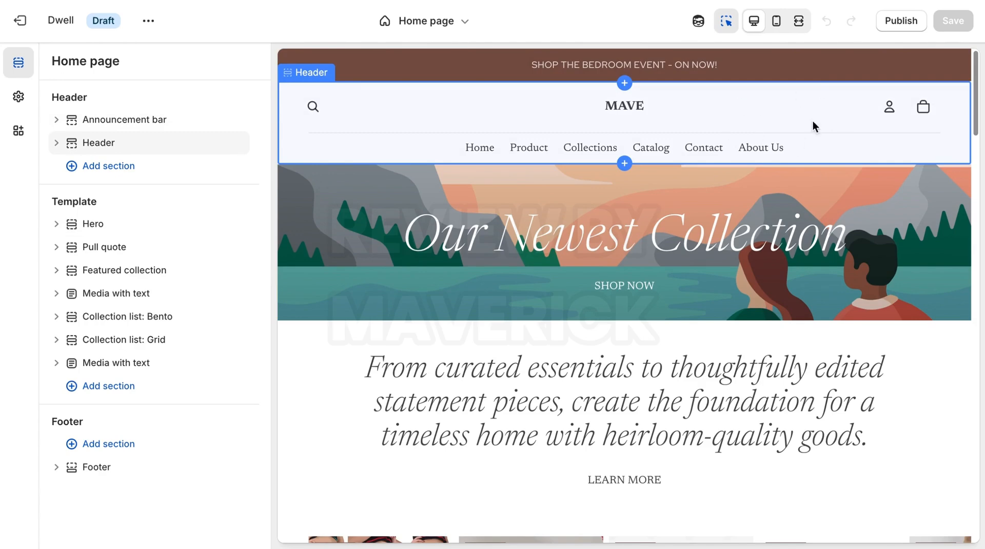
pyautogui.scroll(-15, 980, 136)
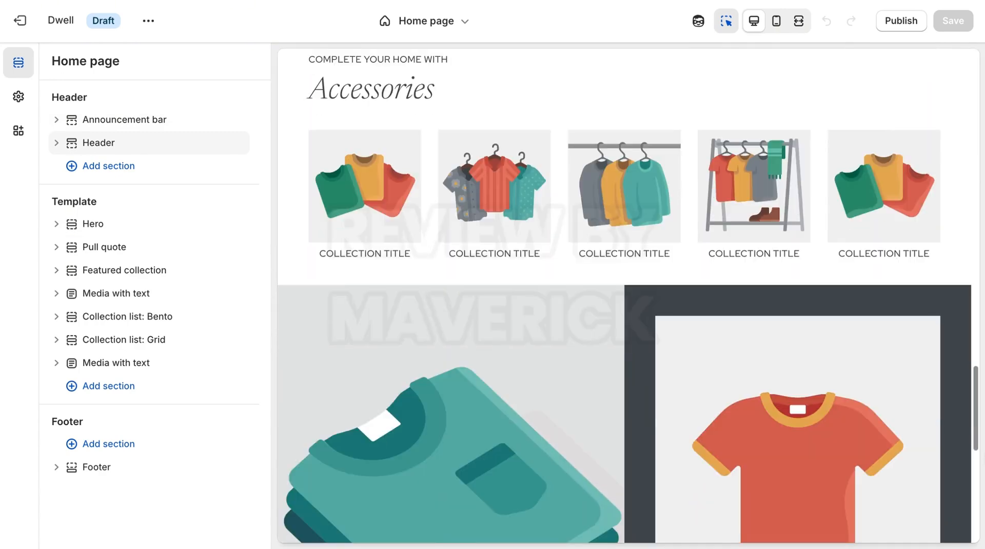
pyautogui.moveTo(977, 440); pyautogui.dragTo(970, 109)
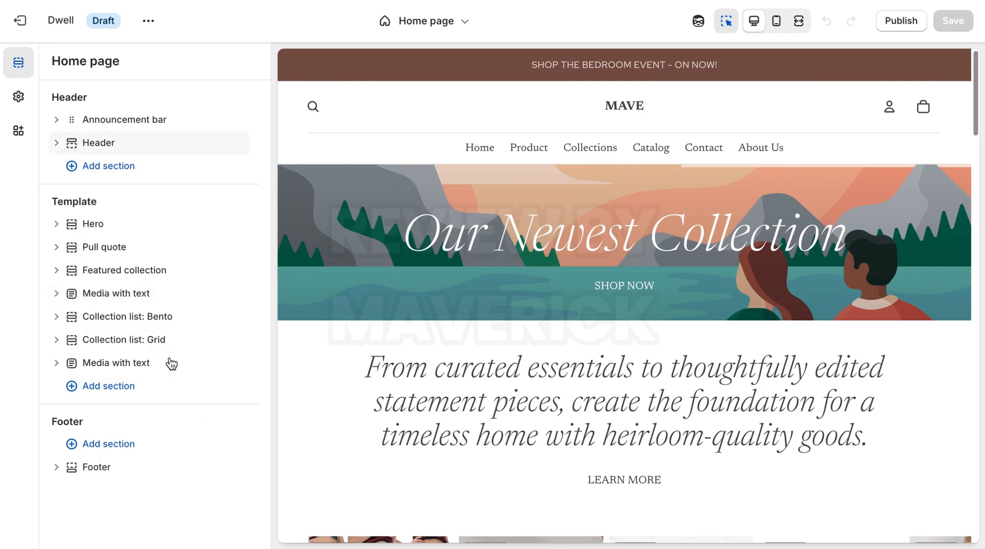
# Step: Open the settings of the Announcement block inside the announcement bar
pyautogui.click(56, 120)
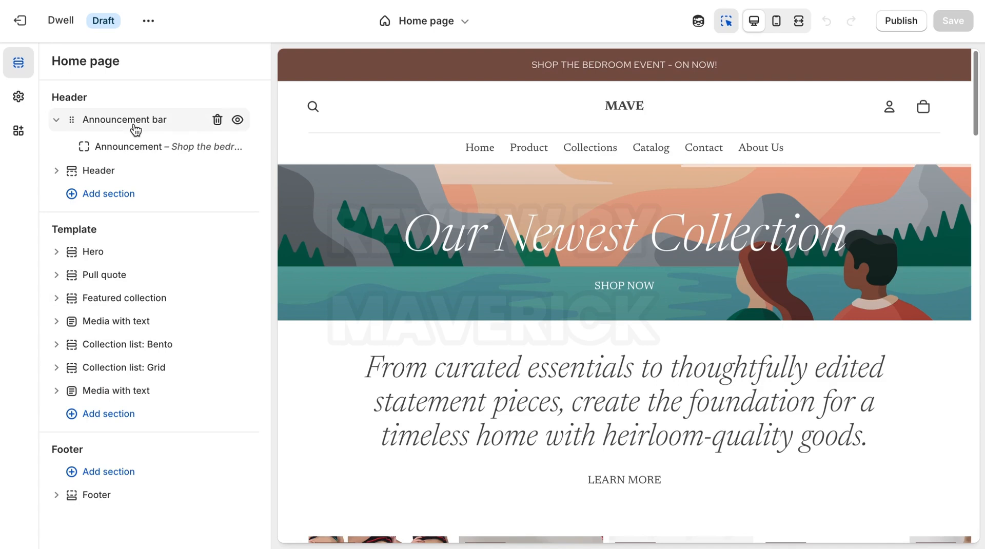
pyautogui.click(139, 156)
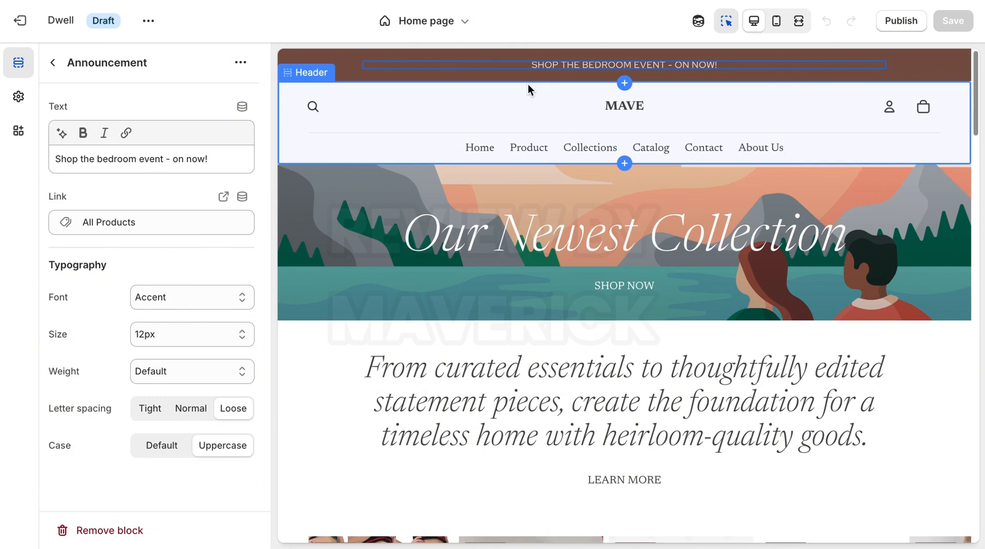
# Step: Switch to ChatGPT and paste the Shopify theme copywriting prompt for the MAVE women's activewear brand, reviewing it to its end
pyautogui.click(493, 0)
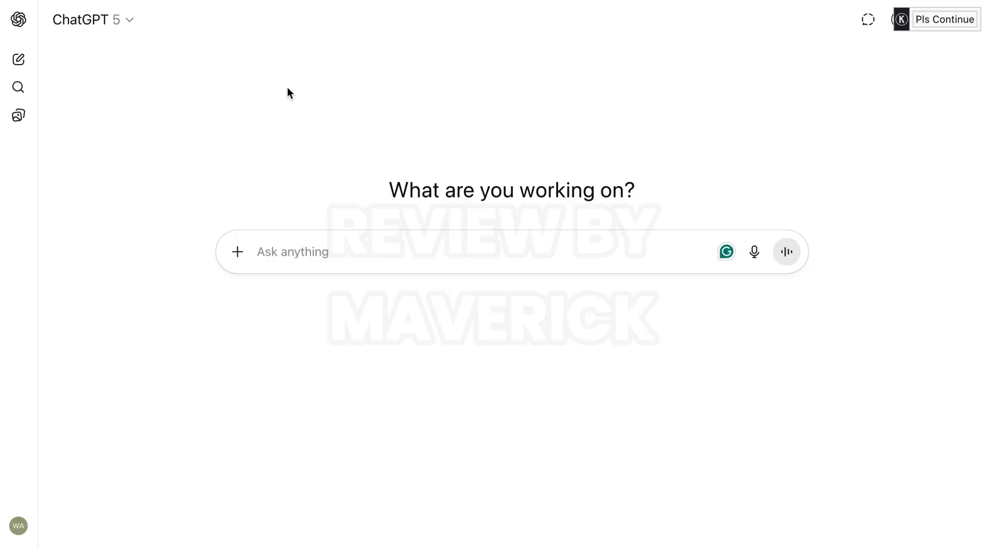
pyautogui.rightClick(432, 254)
pyautogui.click(459, 374)
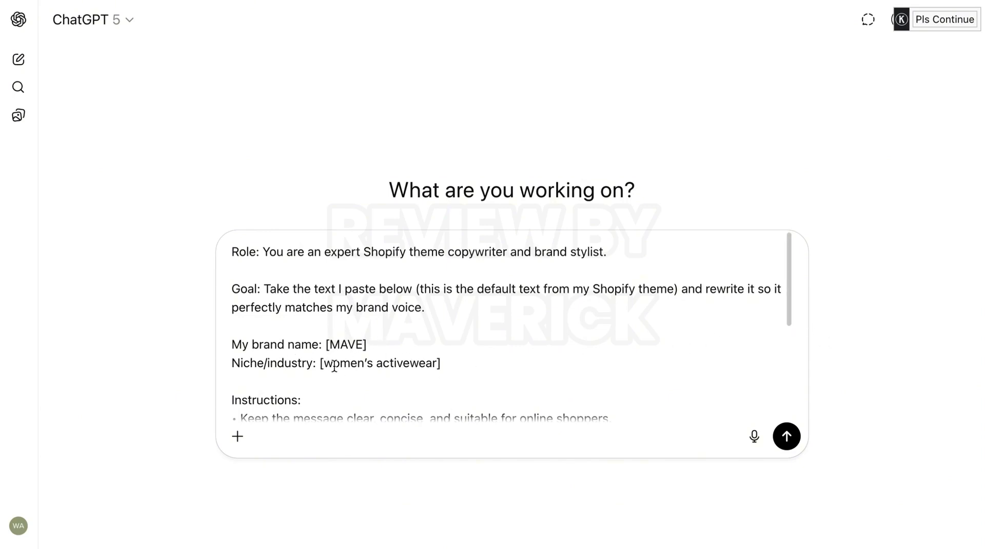
pyautogui.scroll(-4, 789, 323)
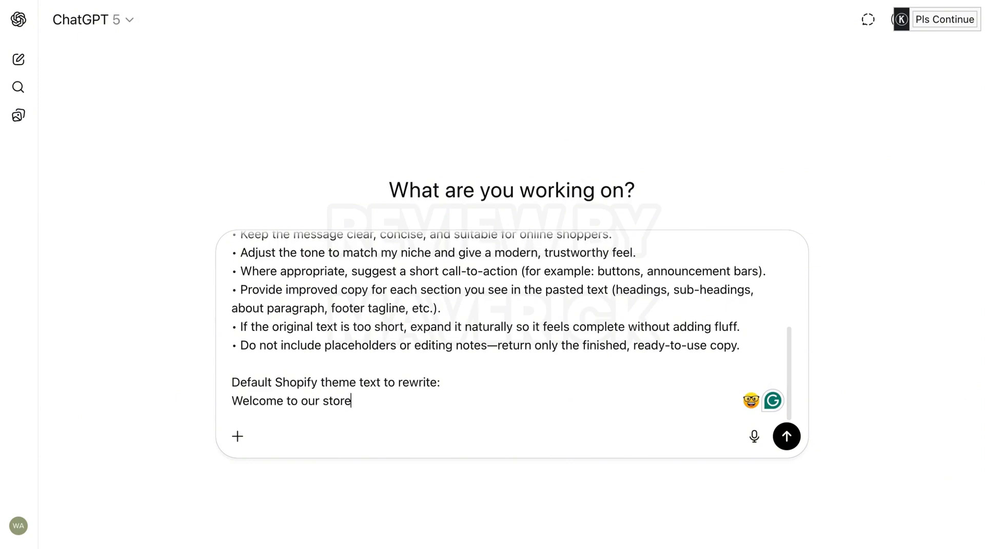
# Step: Switch back to the Shopify theme editor and copy the announcement text "Shop the bedroom event - on now!"
pyautogui.click(493, 1)
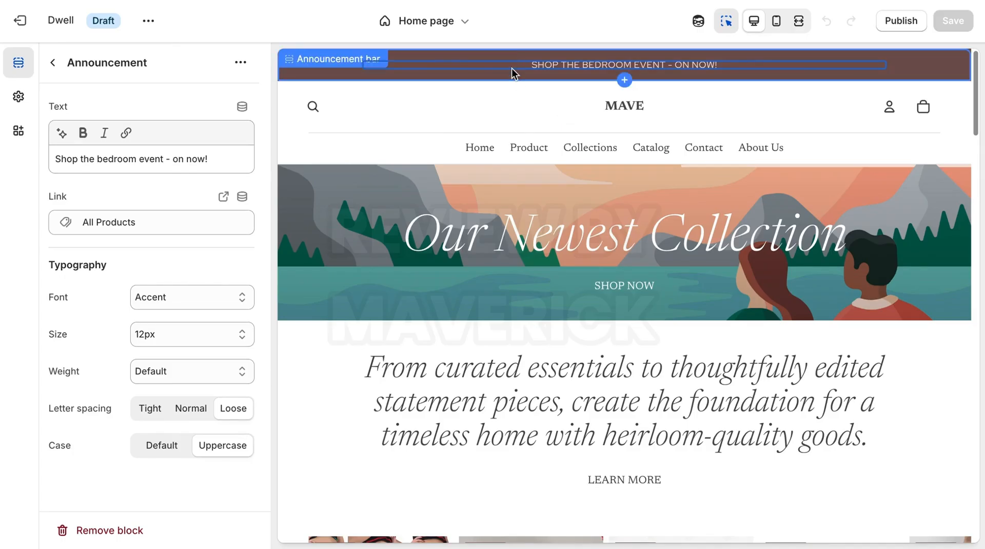
pyautogui.click(534, 72)
pyautogui.click(145, 155)
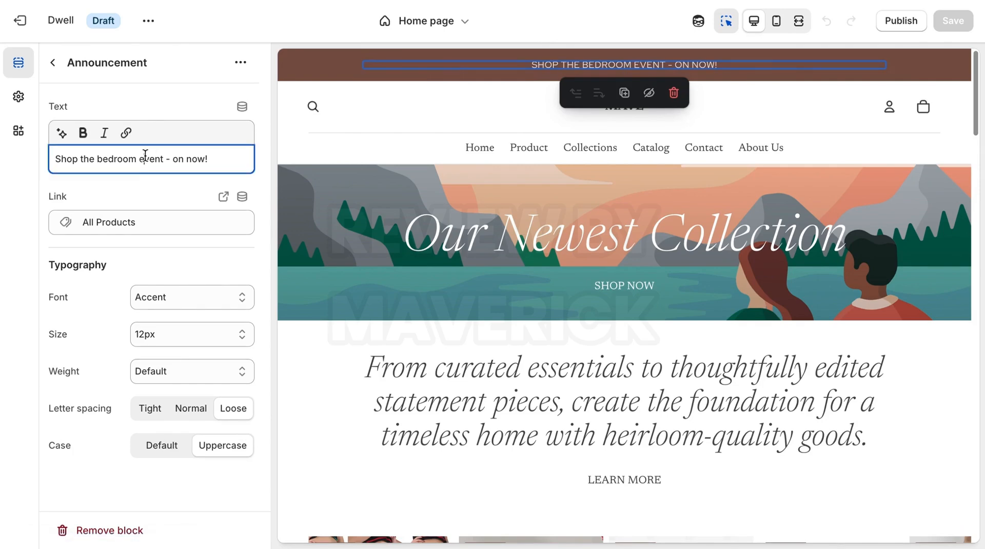
pyautogui.tripleClick(146, 155)
pyautogui.rightClick(148, 156)
pyautogui.click(156, 217)
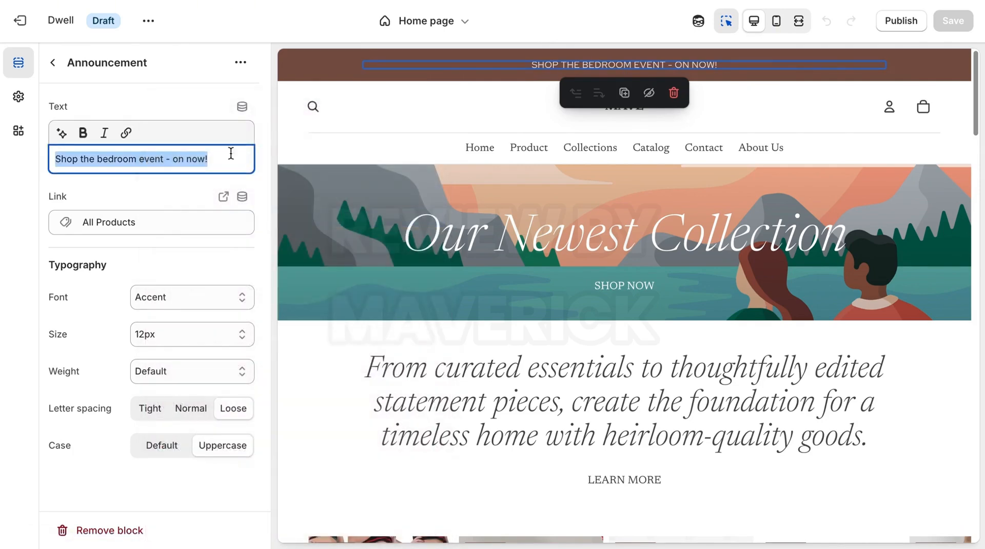
# Step: Switch to ChatGPT and send the copywriting prompt with "Welcome to our store" as the text to rewrite
pyautogui.click(428, 1)
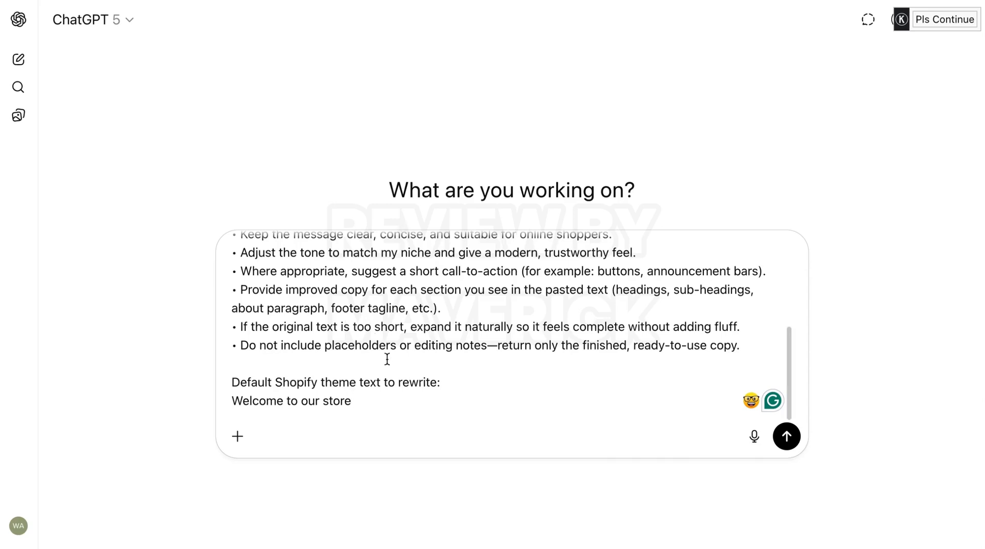
pyautogui.click(440, 384)
pyautogui.write('AN')
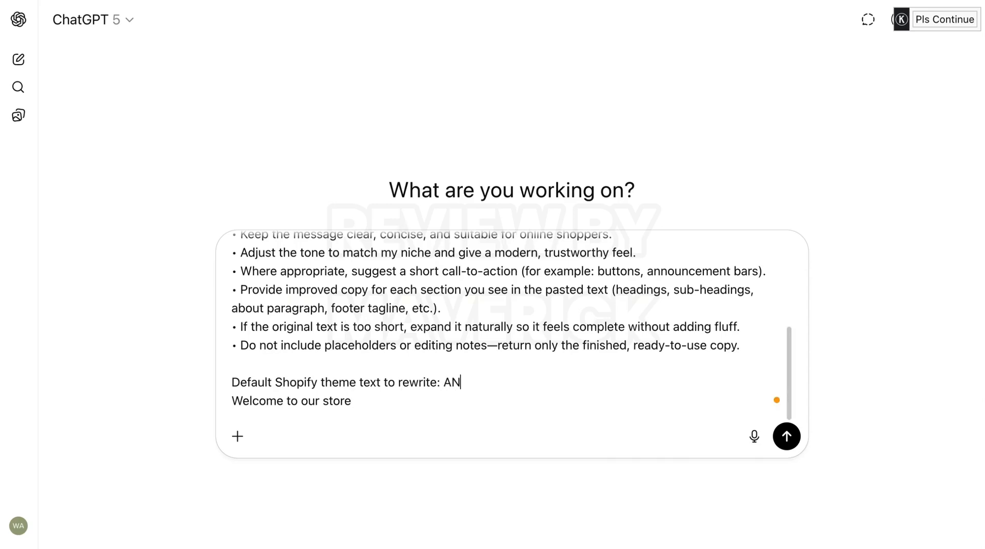
pyautogui.press('BackSpace')
pyautogui.press('Return')
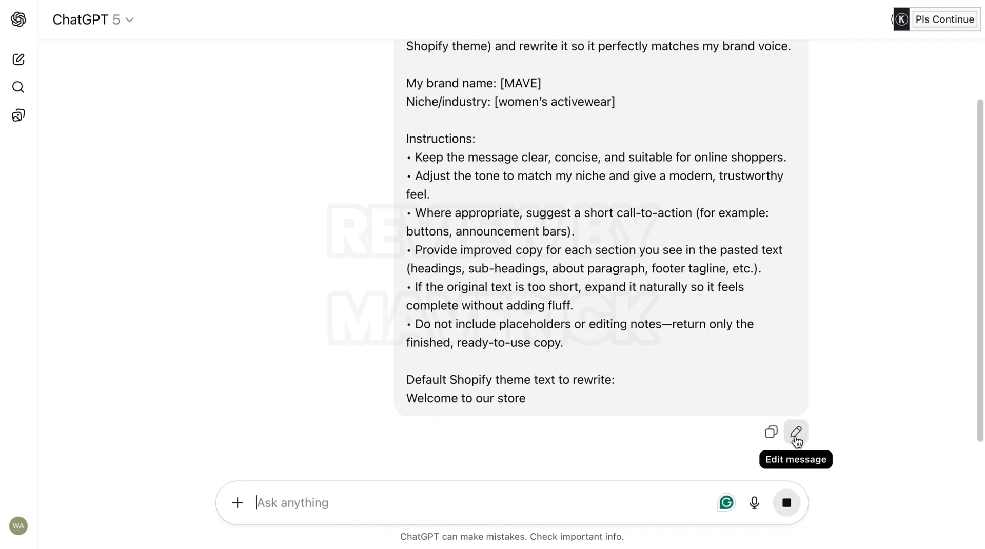
# Step: Edit the sent prompt, replacing its last line "Welcome to our store" with "Shop the bedroom event - on now!"
pyautogui.click(796, 432)
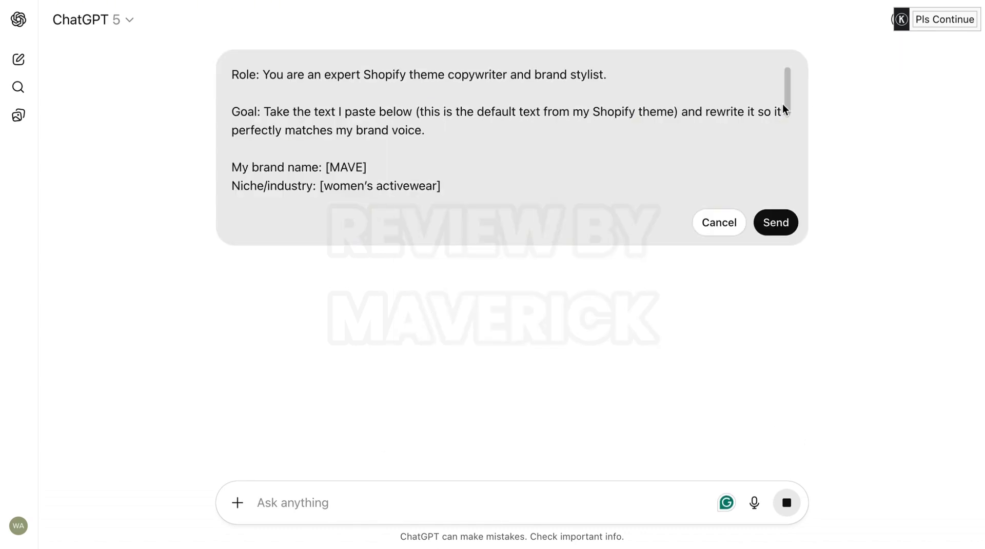
pyautogui.moveTo(785, 114); pyautogui.dragTo(770, 238)
pyautogui.moveTo(233, 193); pyautogui.dragTo(351, 193)
pyautogui.rightClick(259, 201)
pyautogui.click(292, 236)
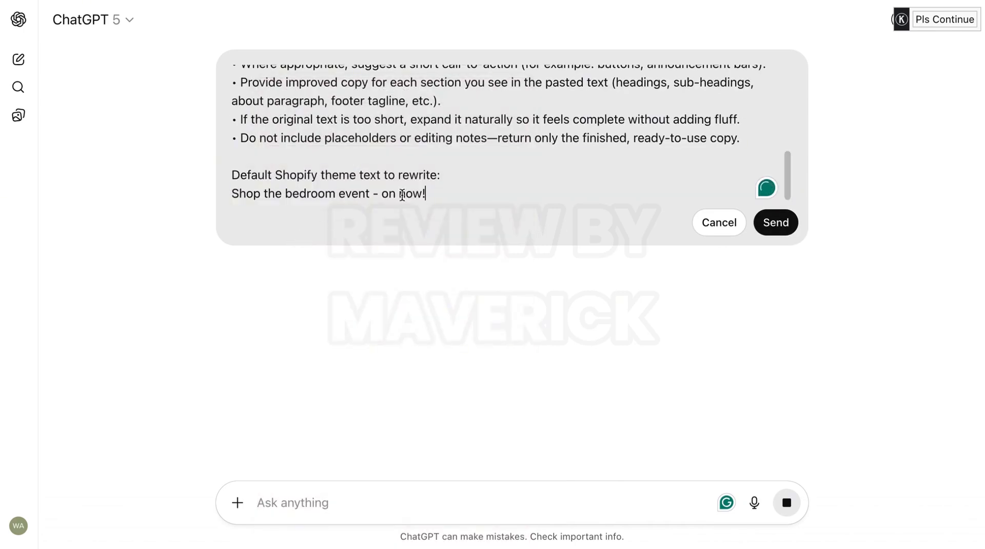
# Step: Add "only rewrite this text below for my niche." after "Default Shopify theme text to rewrite:" and send the edited prompt
pyautogui.click(444, 176)
pyautogui.write('P')
pyautogui.press('BackSpace')
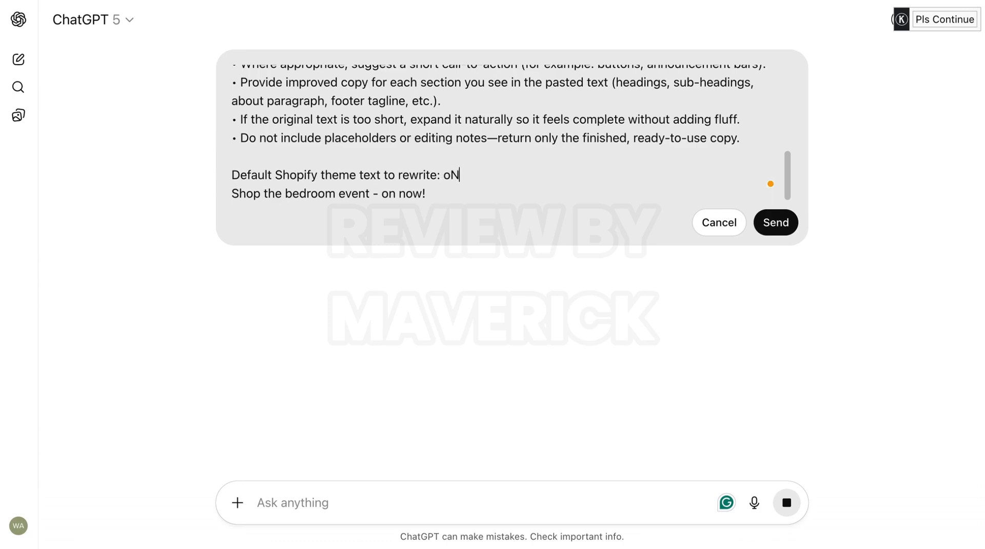
pyautogui.write('only rewrite this text below.')
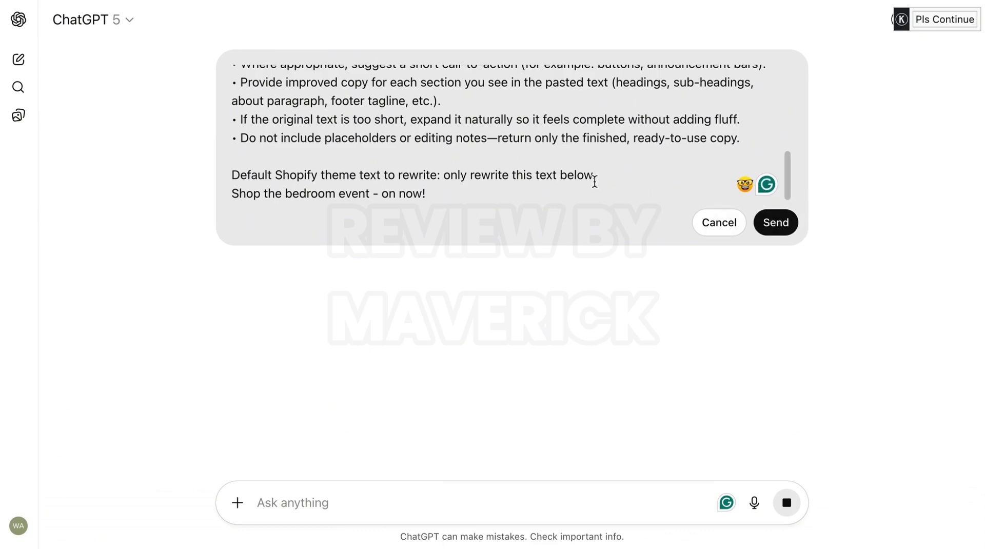
pyautogui.write('for my nic')
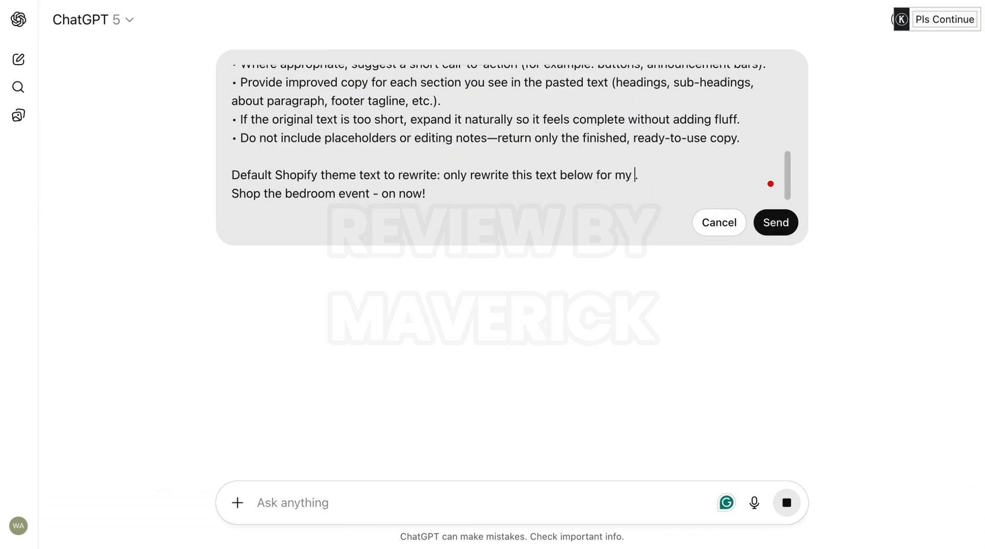
pyautogui.write('he')
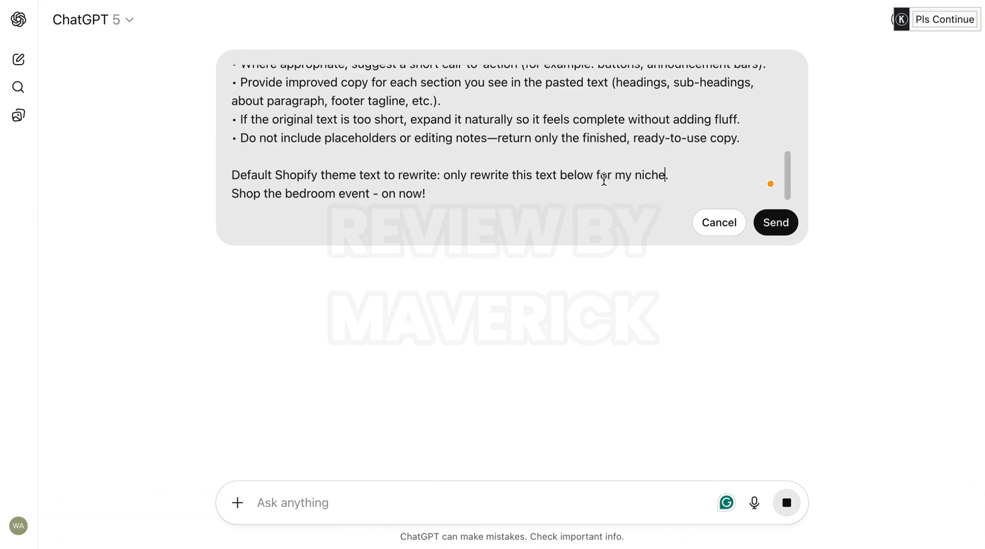
pyautogui.click(765, 222)
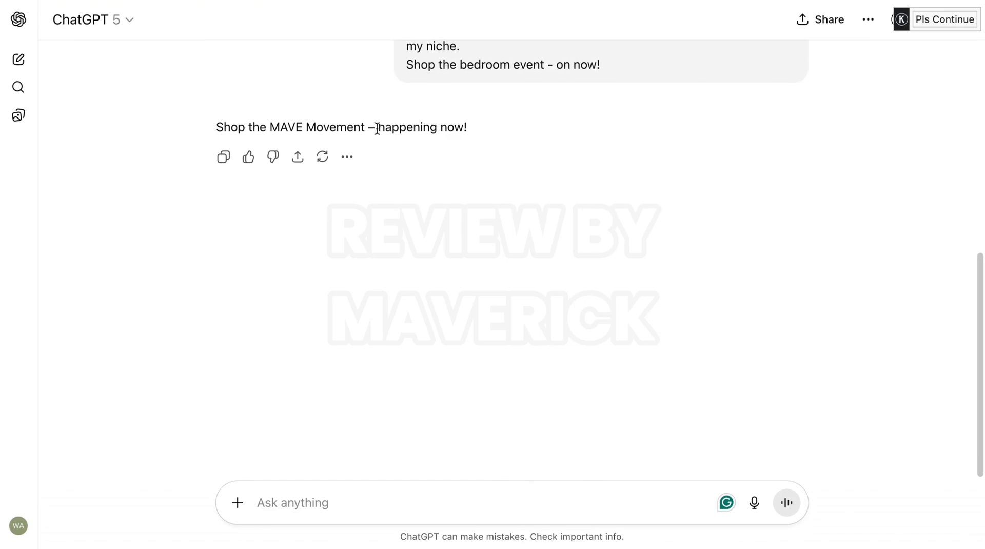
# Step: Replace the announcement text in the Shopify theme editor with ChatGPT's line "Shop the MAVE Movement – happening now!"
pyautogui.tripleClick(377, 128)
pyautogui.rightClick(377, 129)
pyautogui.click(414, 156)
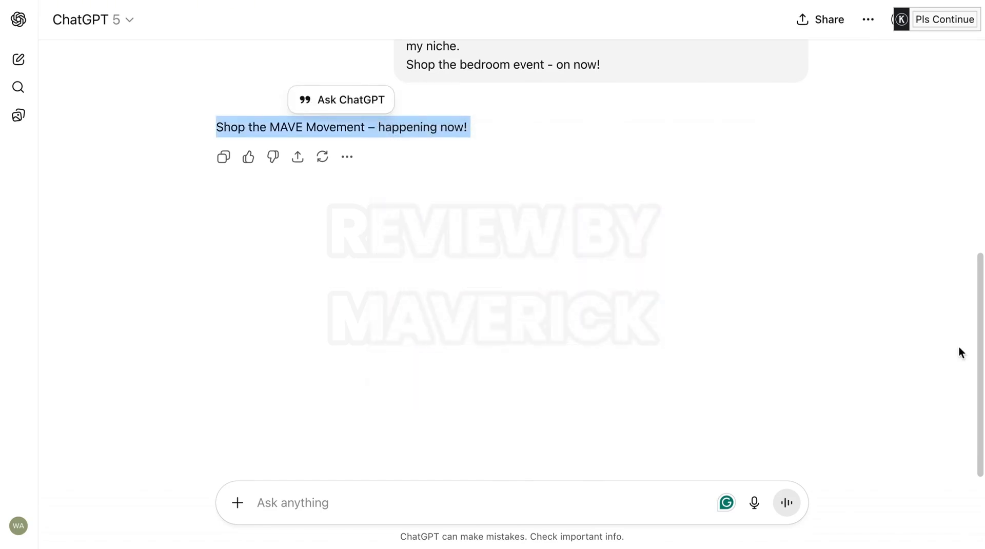
pyautogui.hotkey('ctrl', 'shift', 'Tab')
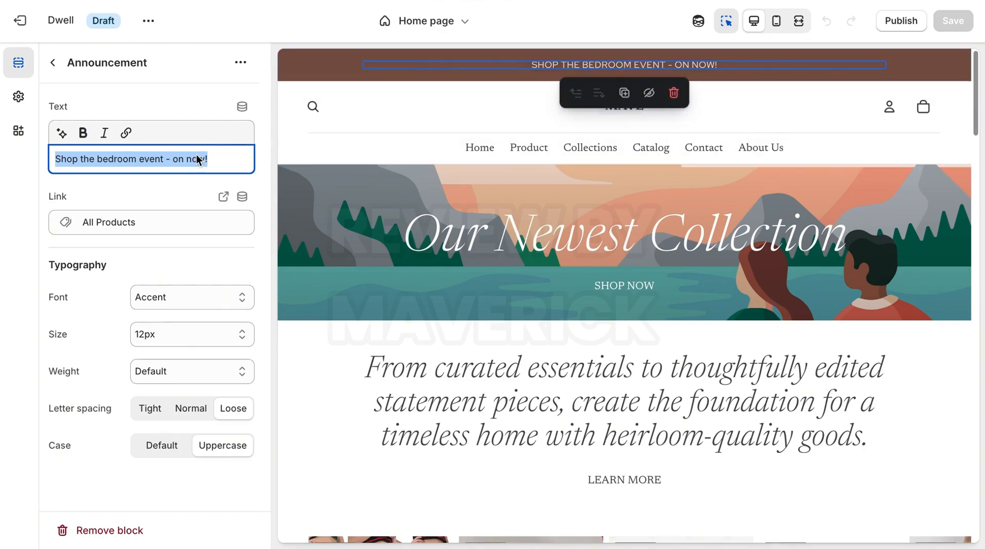
pyautogui.rightClick(196, 161)
pyautogui.click(226, 233)
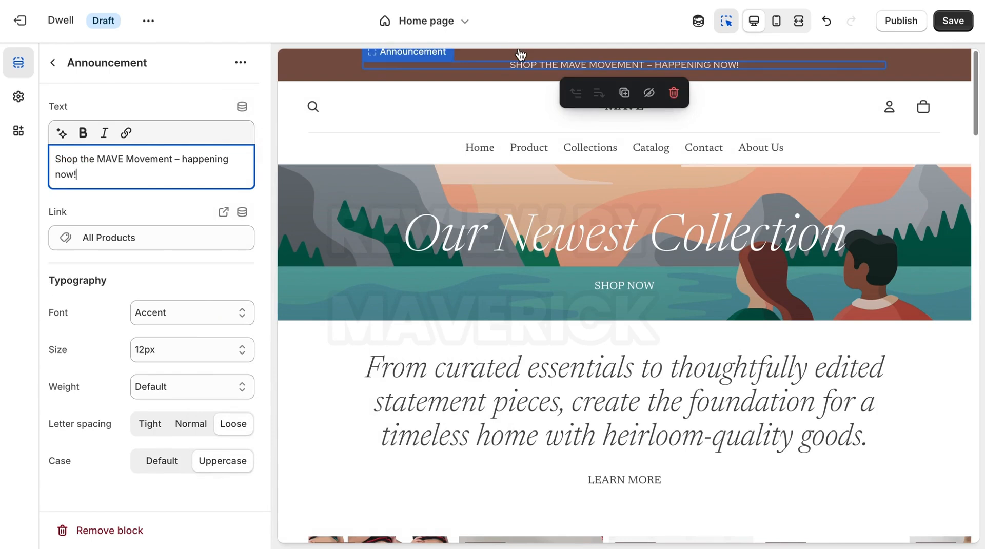
# Step: Check the announcement's link destinations and preview the home page in mobile view before returning to desktop view
pyautogui.click(197, 234)
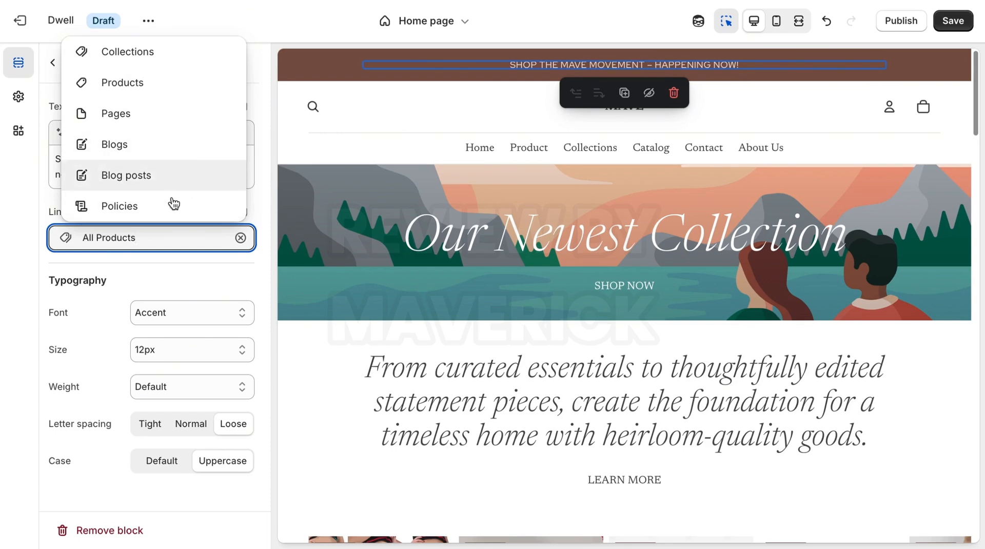
pyautogui.click(223, 288)
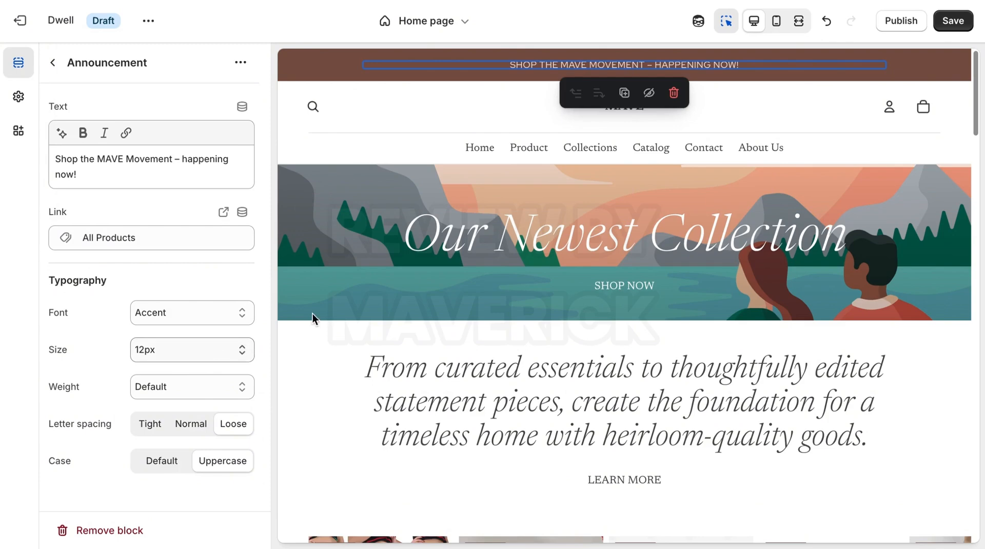
pyautogui.click(778, 21)
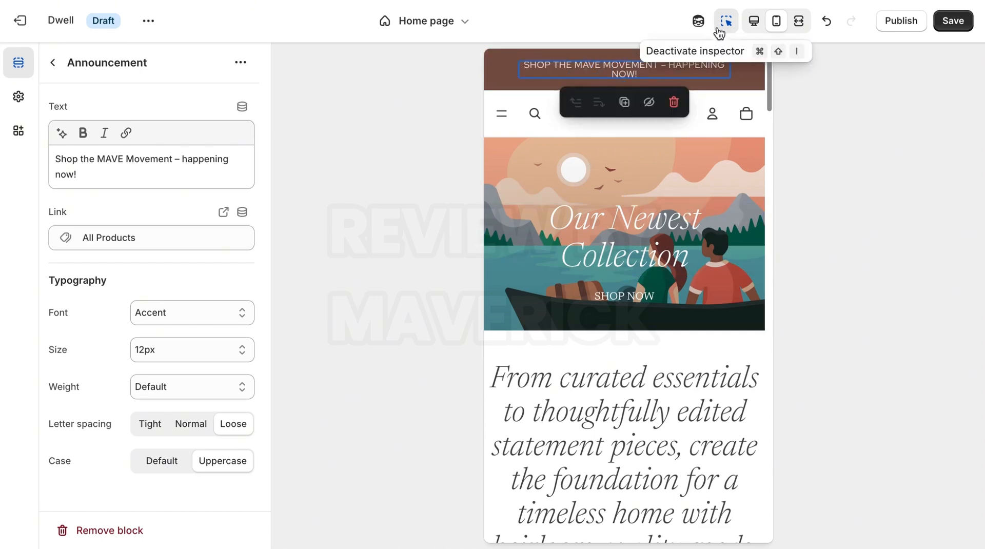
pyautogui.click(752, 22)
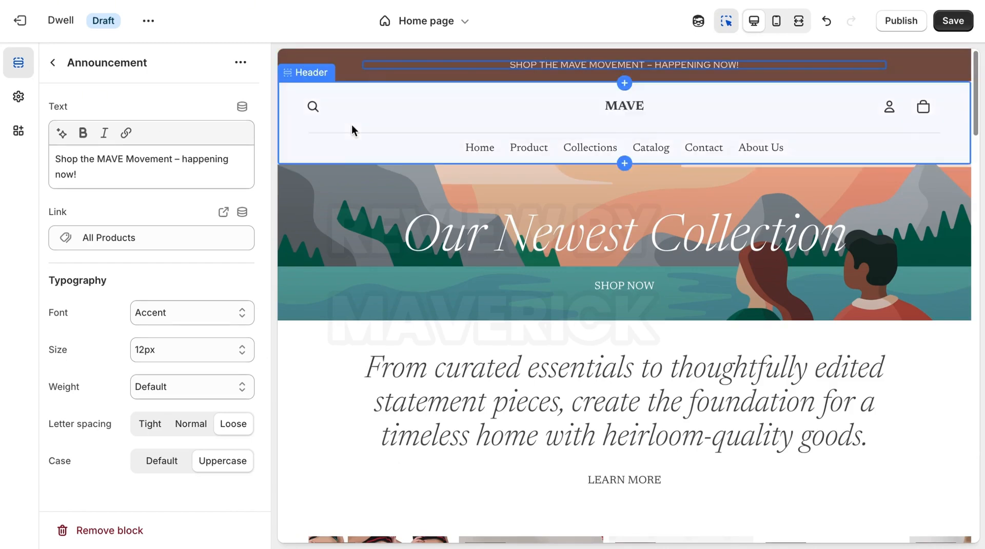
# Step: Open color scheme 2 for editing from the announcement bar's section settings
pyautogui.click(52, 63)
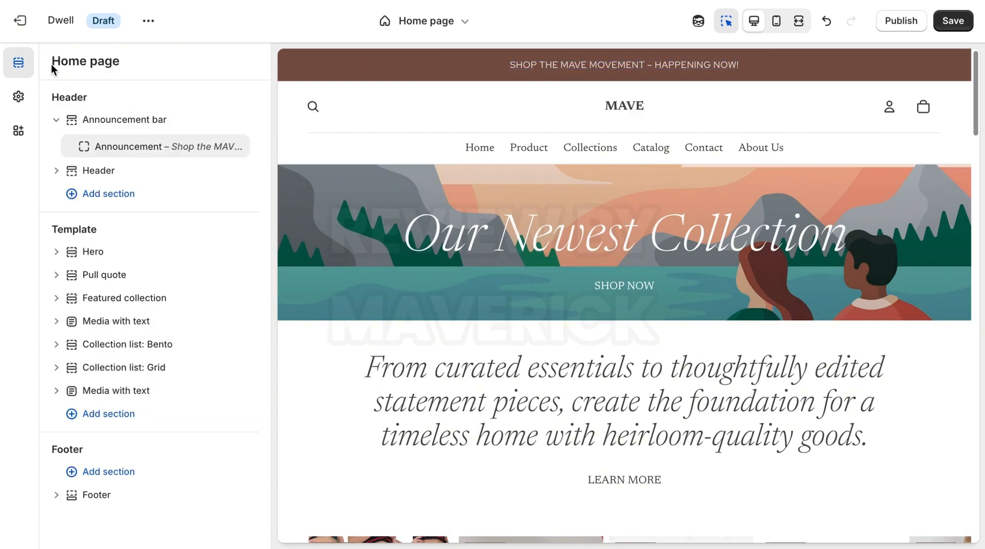
pyautogui.click(143, 122)
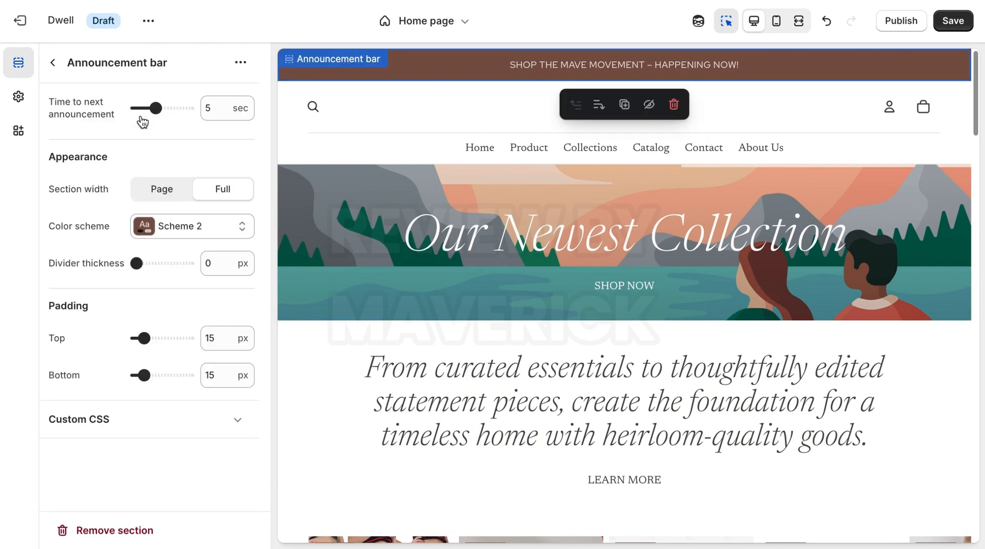
pyautogui.click(177, 232)
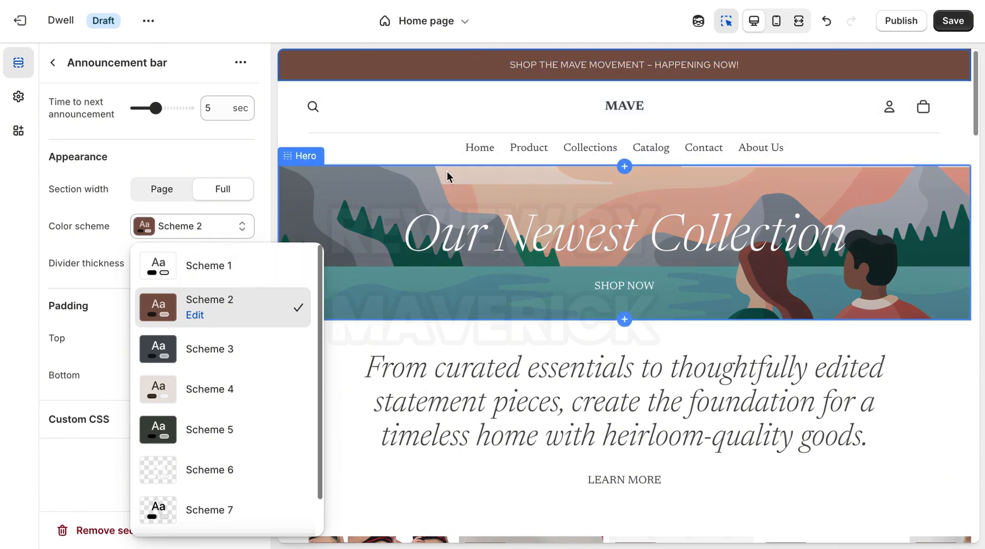
pyautogui.click(195, 316)
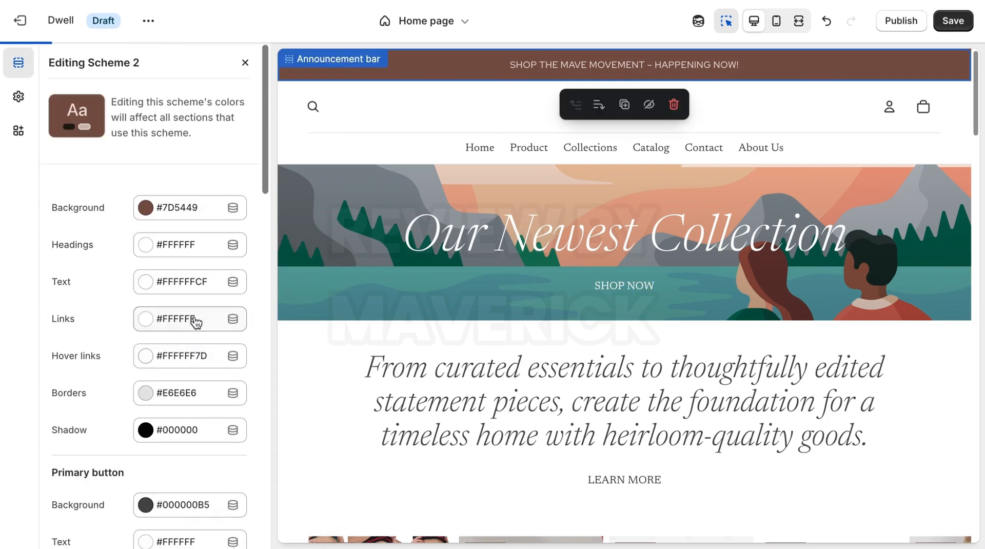
# Step: Set scheme 2's background color to purple #8B53B6 after comparing lighter shades, save the theme, and finish editing the scheme
pyautogui.click(148, 214)
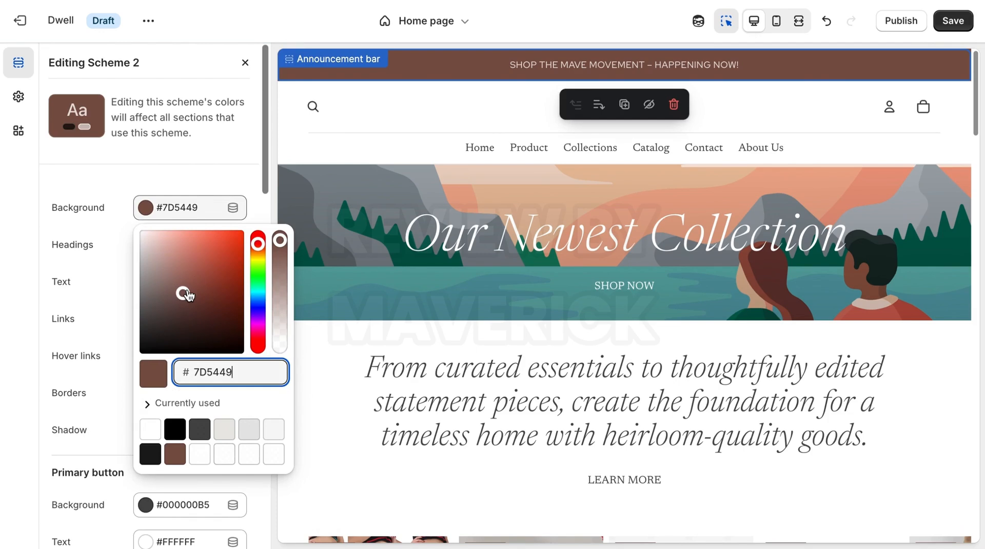
pyautogui.click(258, 323)
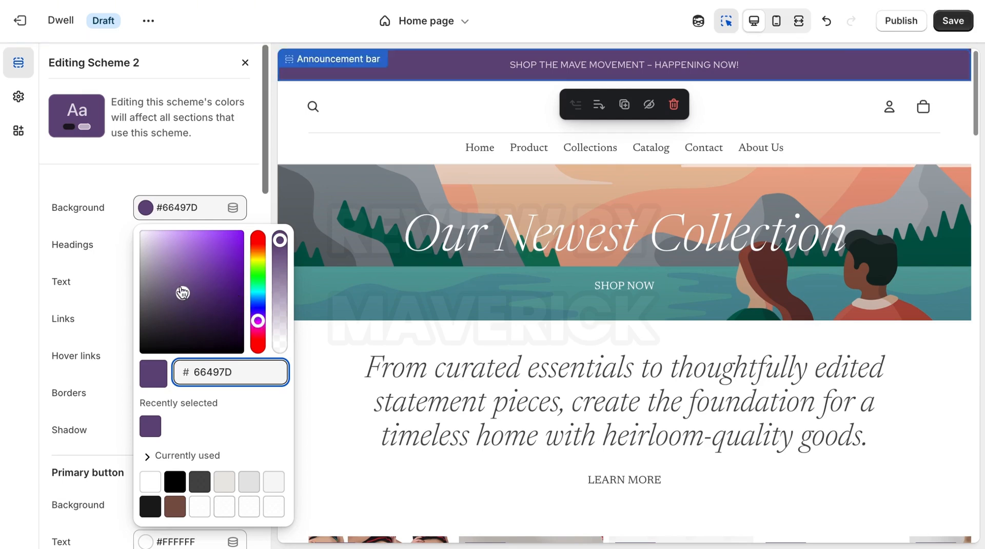
pyautogui.moveTo(183, 293); pyautogui.dragTo(195, 267)
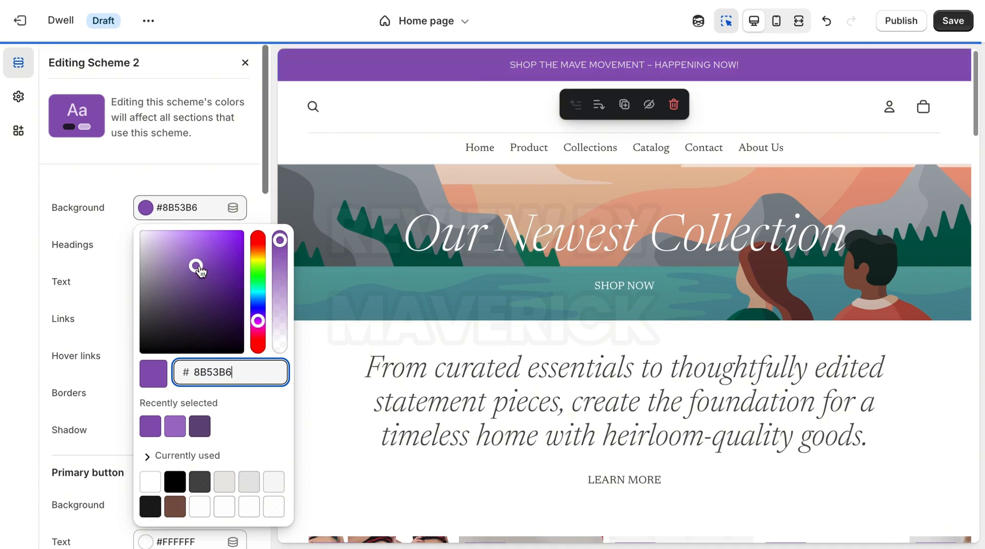
pyautogui.moveTo(196, 266)
pyautogui.mouseDown()
pyautogui.moveTo(239, 239)
pyautogui.moveTo(202, 244)
pyautogui.moveTo(190, 262)
pyautogui.mouseUp()
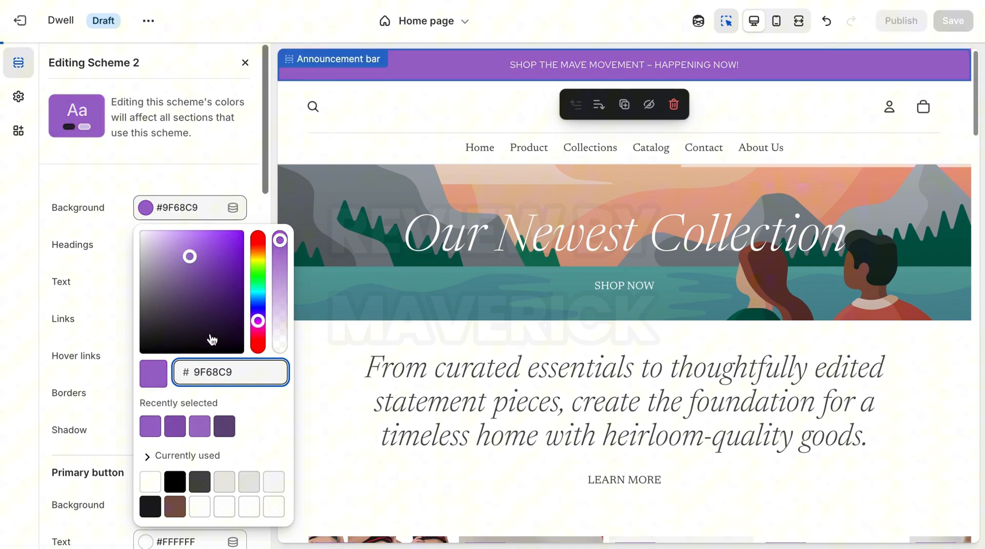
pyautogui.click(174, 426)
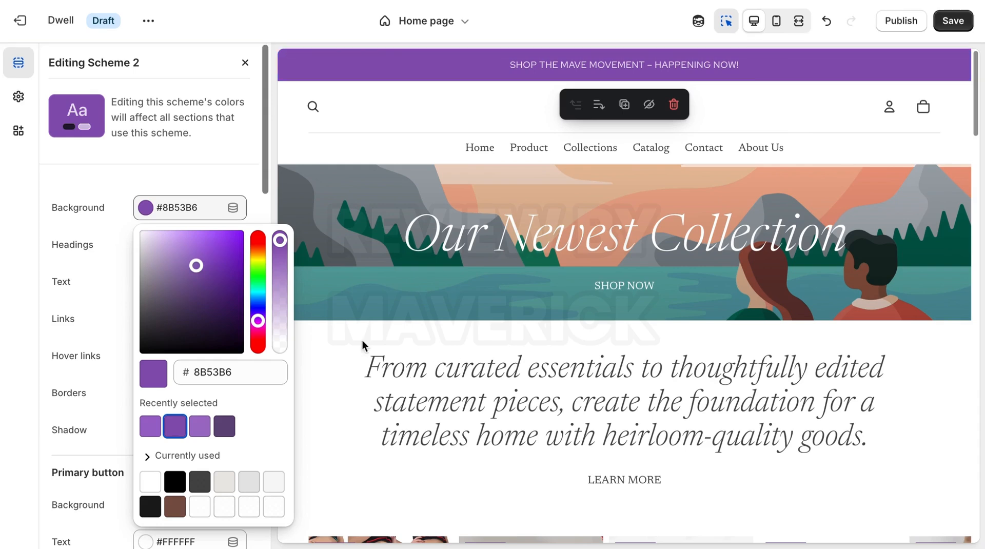
pyautogui.click(200, 427)
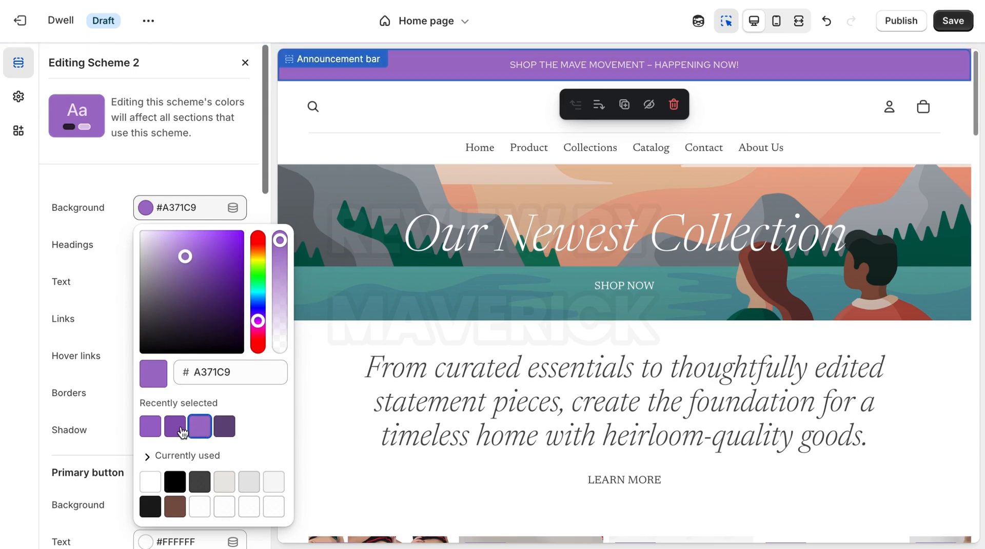
pyautogui.click(181, 428)
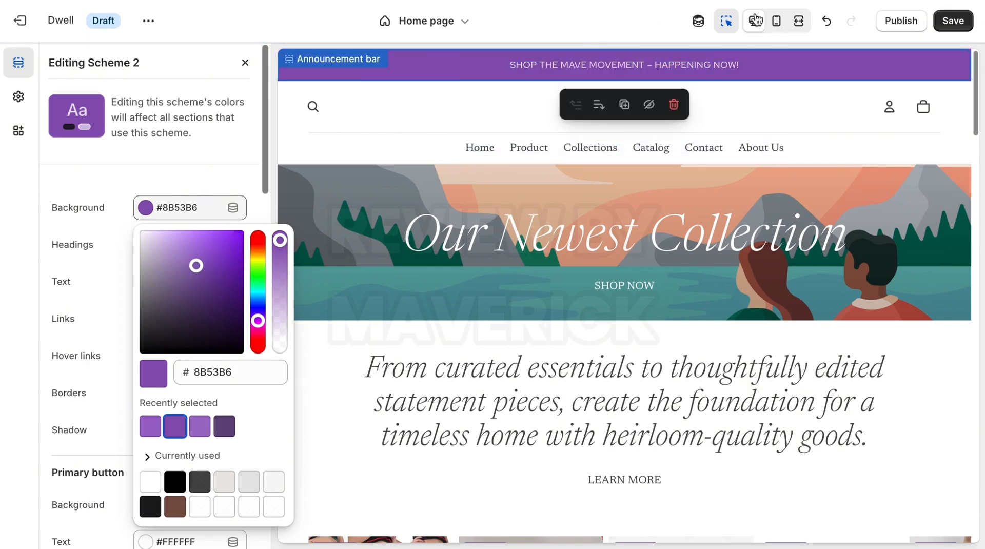
pyautogui.click(951, 22)
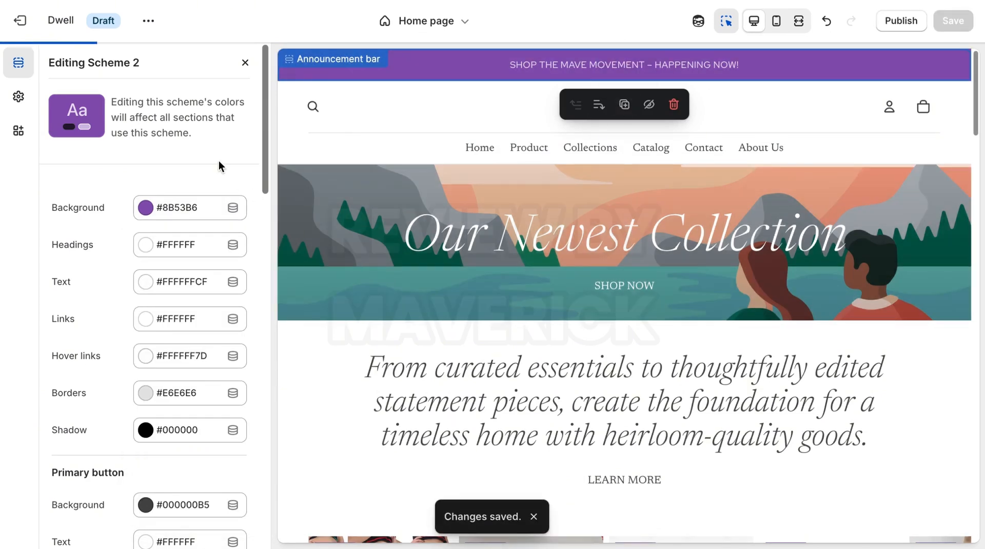
pyautogui.click(246, 65)
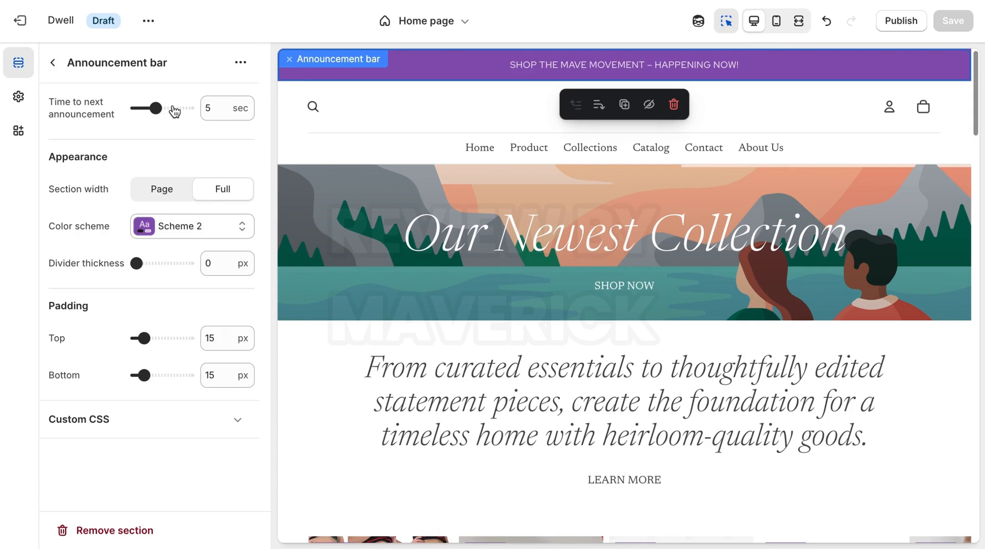
# Step: Duplicate the announcement block inside the home page's announcement bar
pyautogui.click(53, 64)
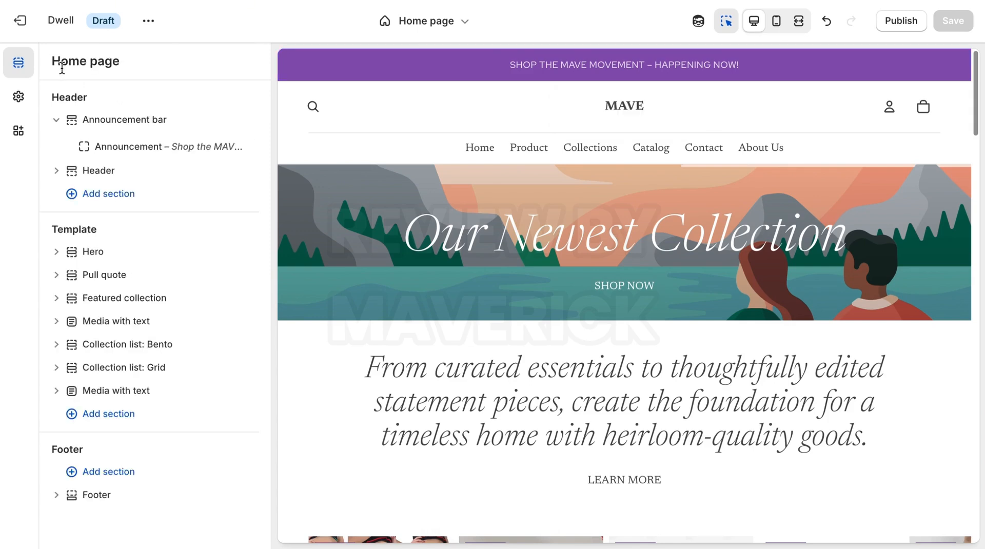
pyautogui.rightClick(140, 148)
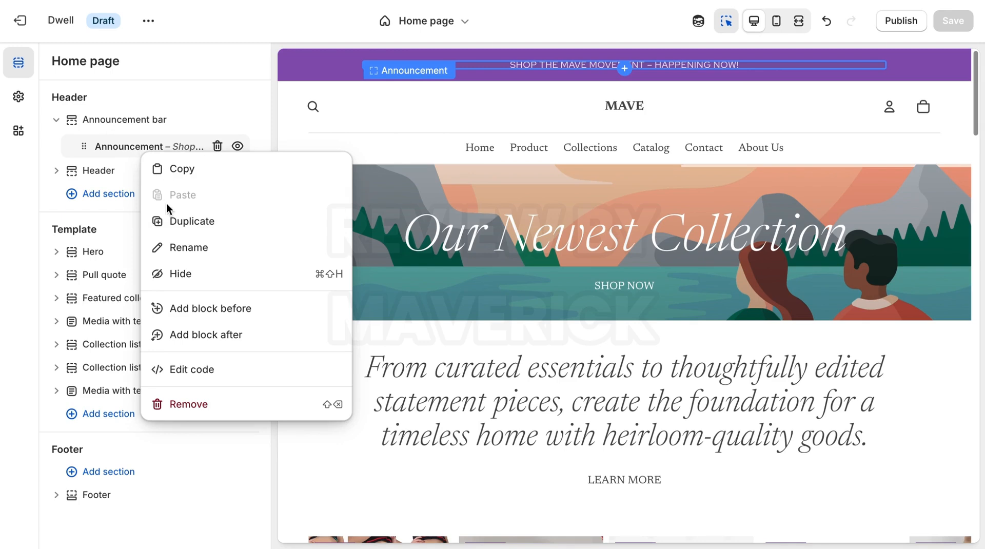
pyautogui.click(193, 221)
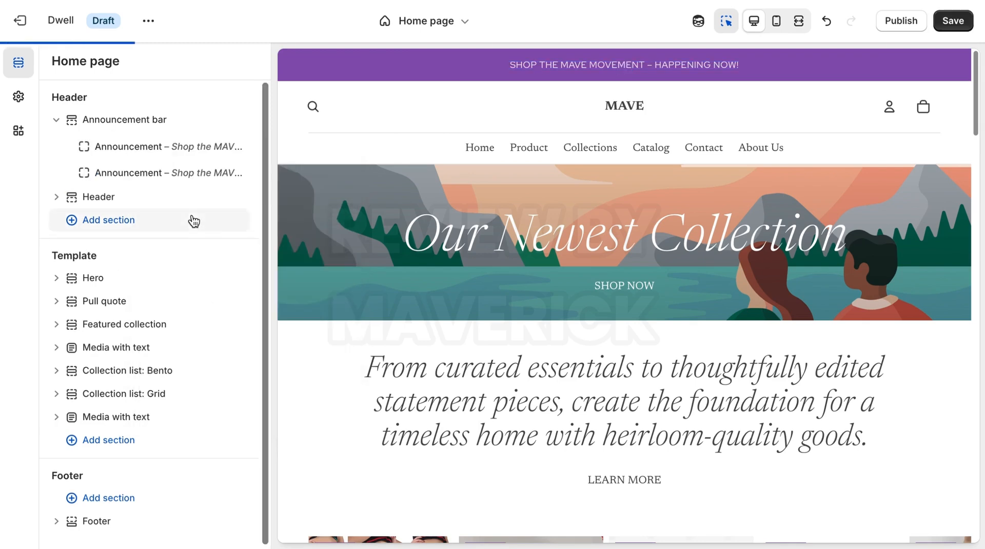
# Step: Shorten the second announcement's text to "Shop the MAVE Movement"
pyautogui.click(178, 172)
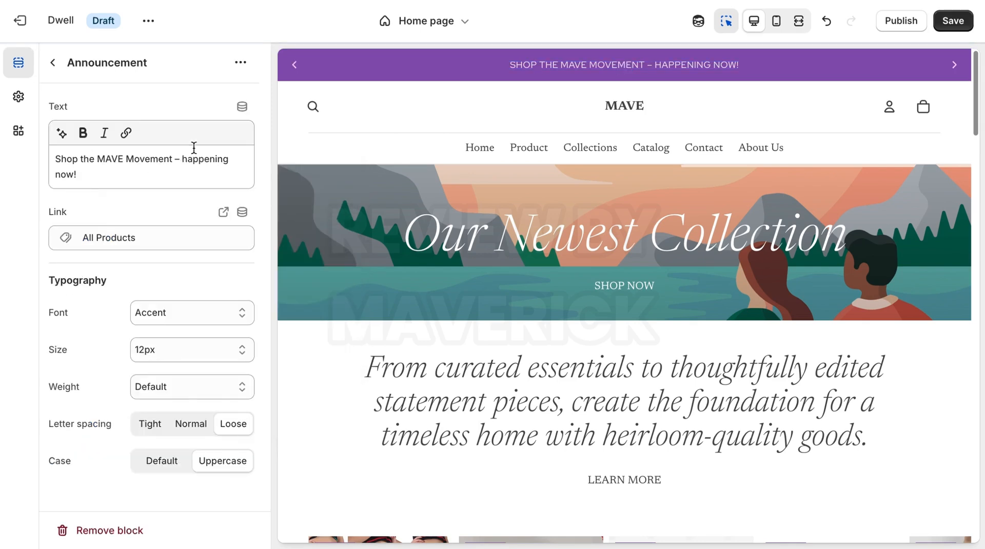
pyautogui.click(171, 179)
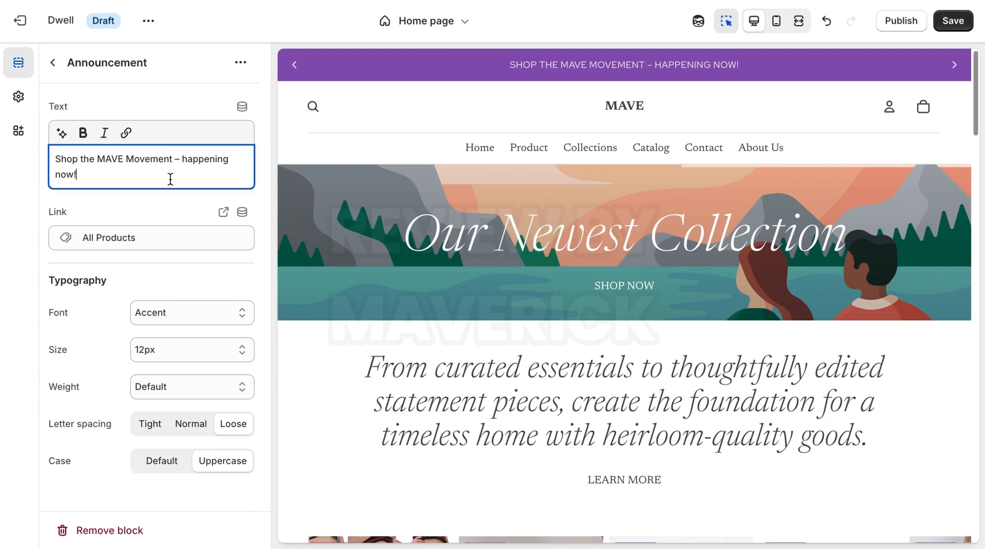
pyautogui.press('BackSpace')
pyautogui.press('BackSpace')
pyautogui.press('BackSpace')
pyautogui.press('BackSpace')
pyautogui.press('BackSpace')
pyautogui.press('BackSpace')
pyautogui.press('BackSpace')
pyautogui.press('BackSpace')
pyautogui.press('BackSpace')
pyautogui.press('BackSpace')
pyautogui.press('BackSpace')
pyautogui.press('BackSpace')
pyautogui.press('BackSpace')
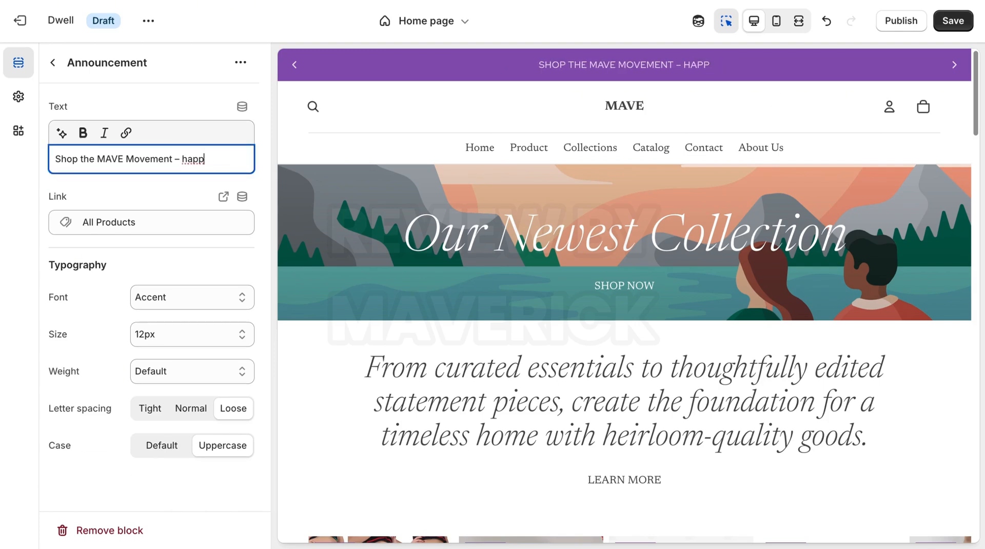
pyautogui.press('BackSpace')
pyautogui.press('BackSpace')
pyautogui.press('BackSpace')
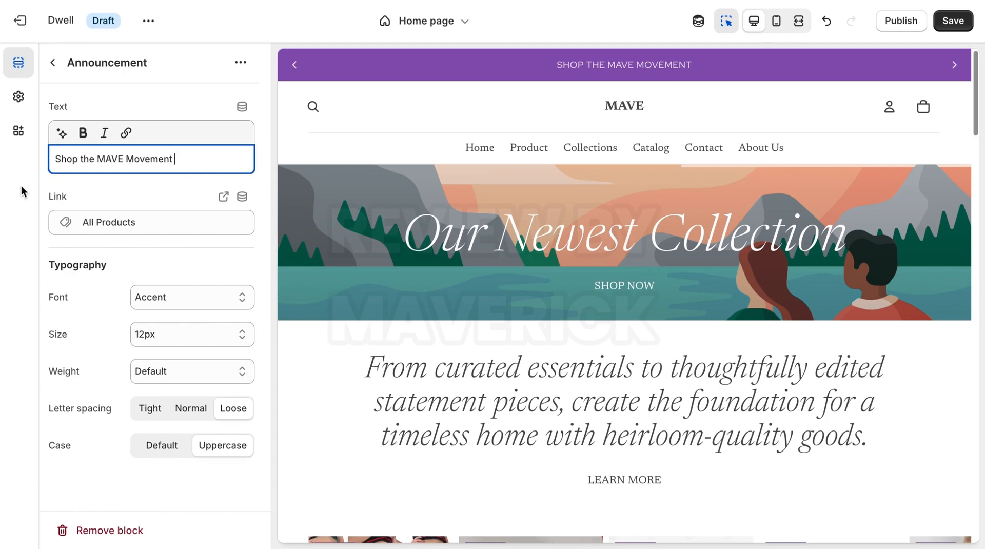
pyautogui.click(21, 186)
pyautogui.click(53, 62)
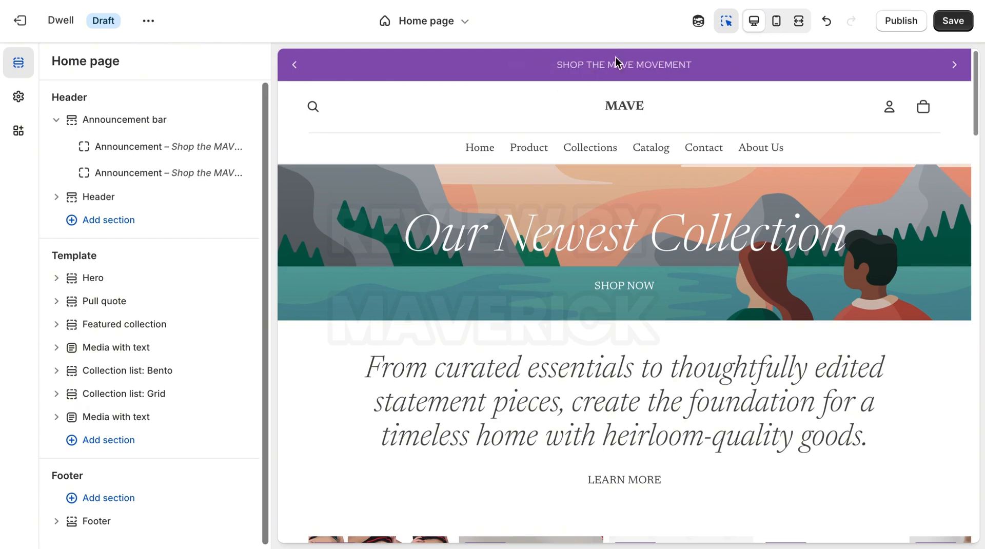
# Step: Replace the second announcement's text with "GET DISCOUNTED OFFERS" and return to the home page's section list
pyautogui.click(142, 121)
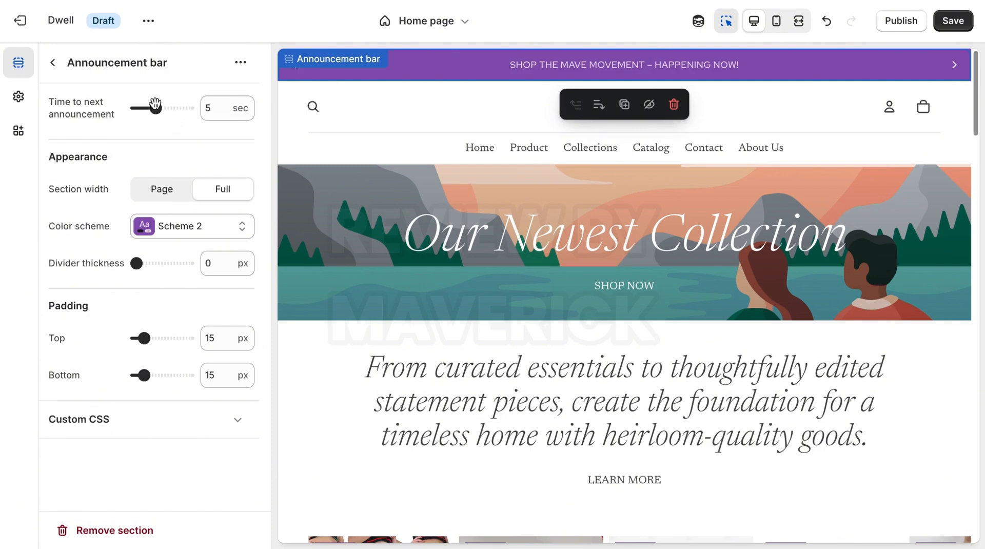
pyautogui.click(53, 66)
pyautogui.click(139, 174)
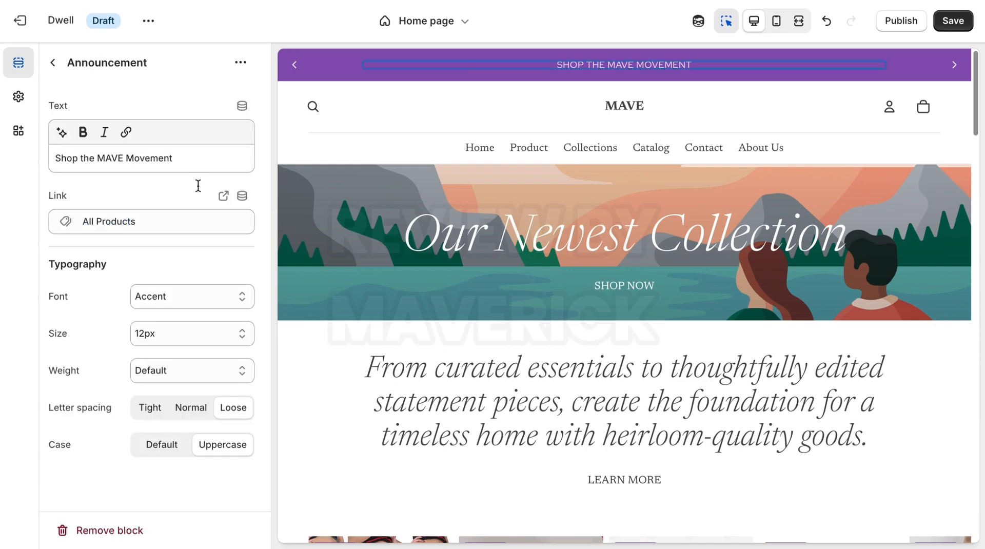
pyautogui.tripleClick(160, 166)
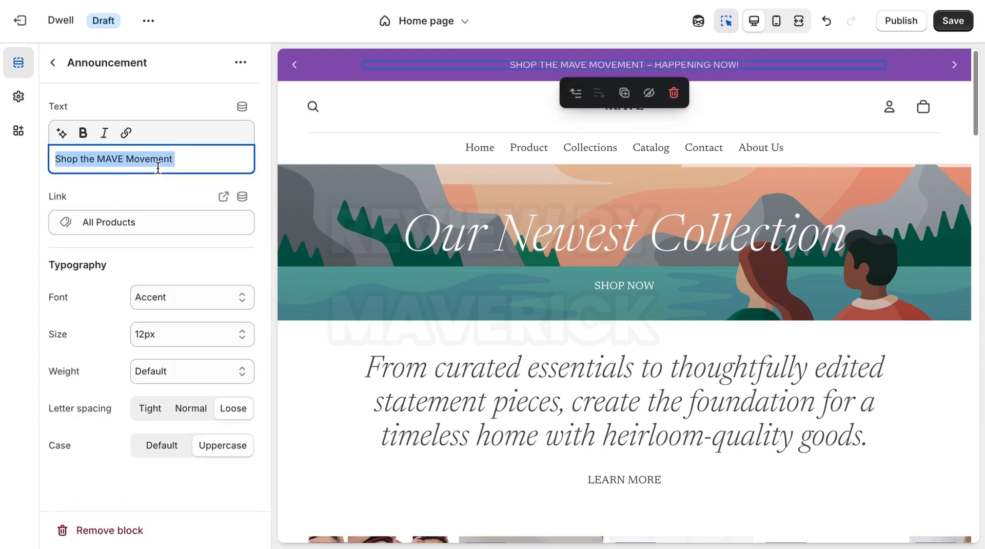
pyautogui.write('GE')
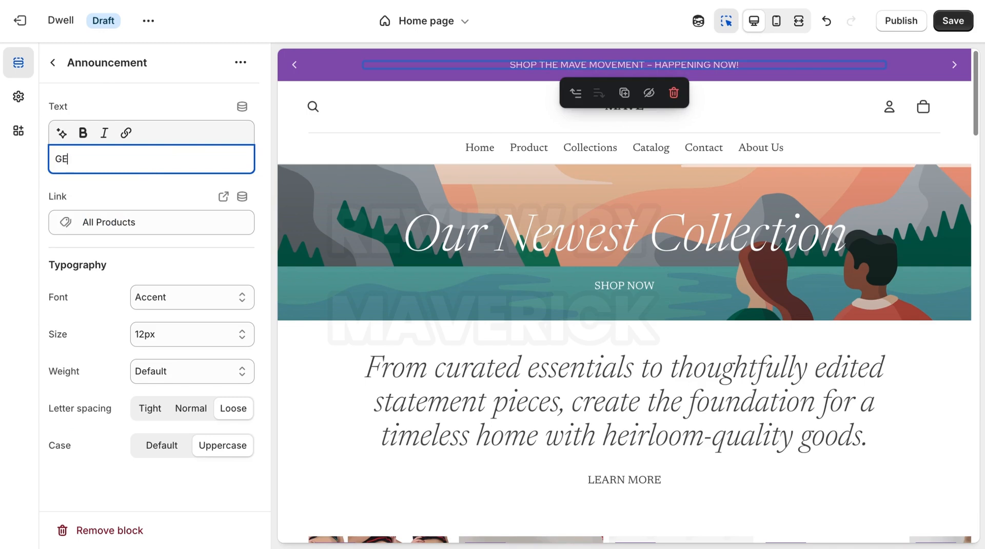
pyautogui.write('T DISCOUNT OFFERS')
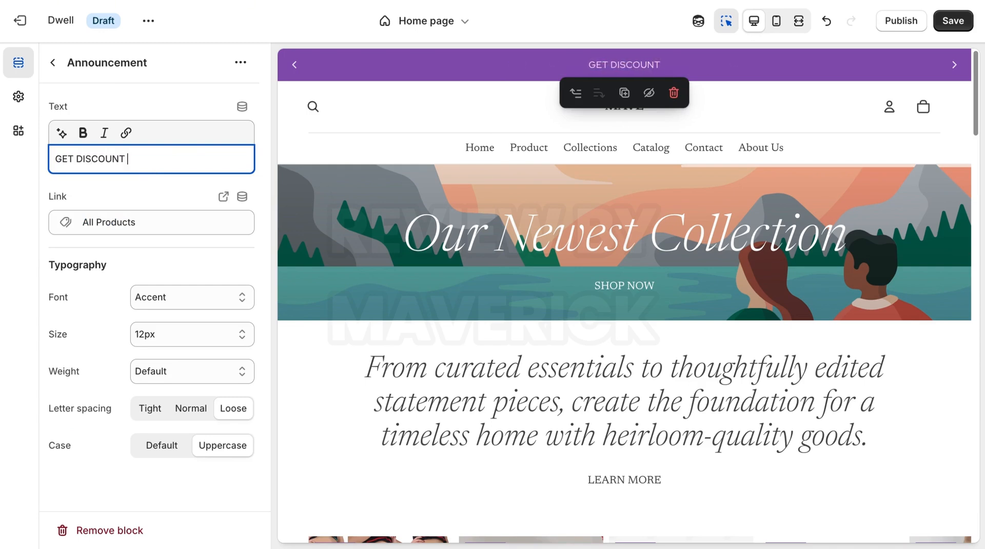
pyautogui.click(125, 159)
pyautogui.write('ED')
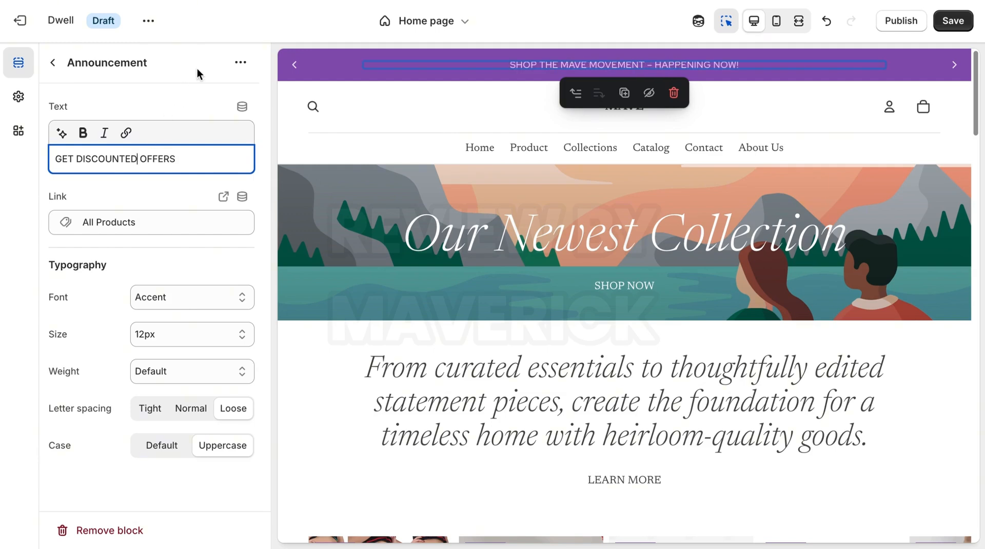
pyautogui.click(52, 62)
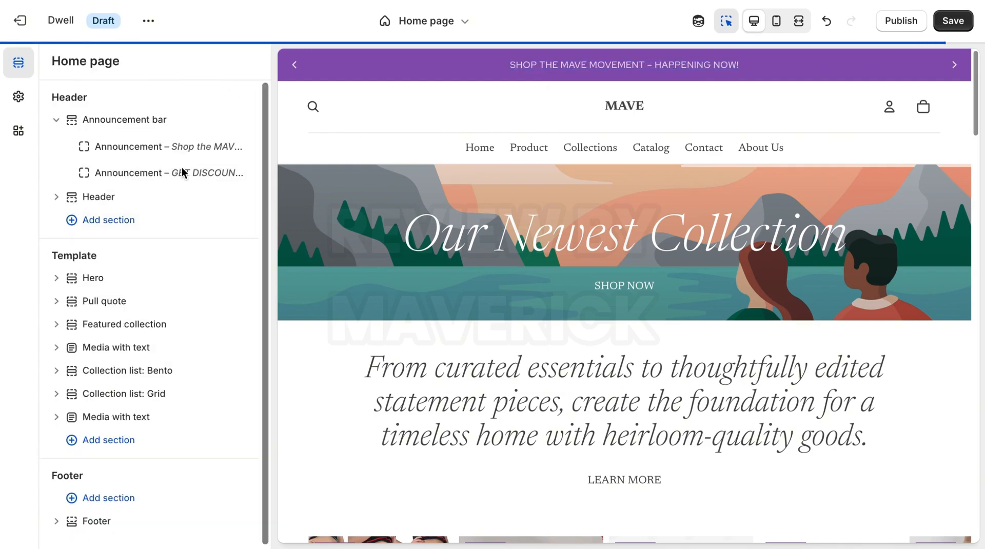
# Step: Switch to Canva, search its templates for "logo" and browse the logo designs
pyautogui.click(127, 205)
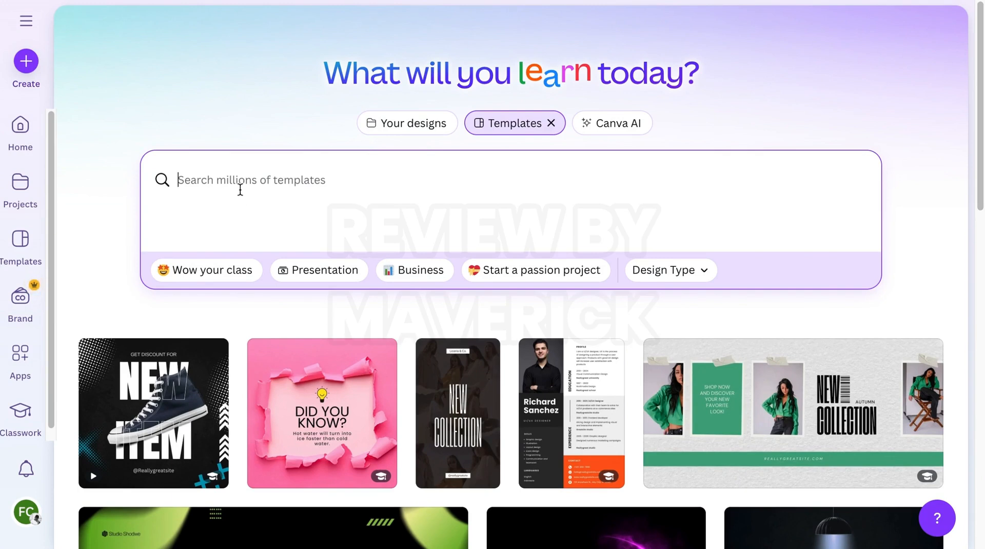
pyautogui.write('LOGO')
pyautogui.press('Return')
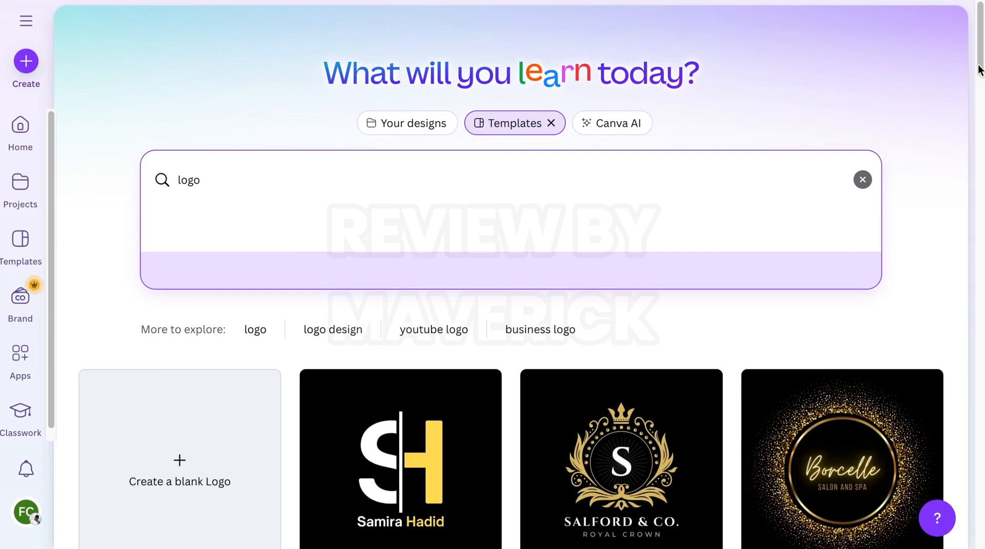
pyautogui.moveTo(980, 41); pyautogui.dragTo(975, 99)
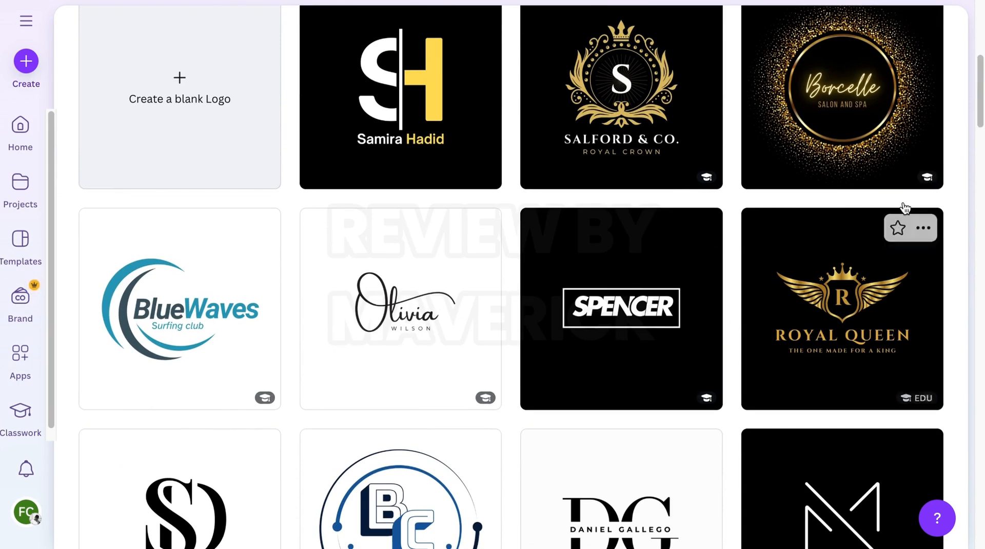
pyautogui.moveTo(984, 174); pyautogui.dragTo(981, 129)
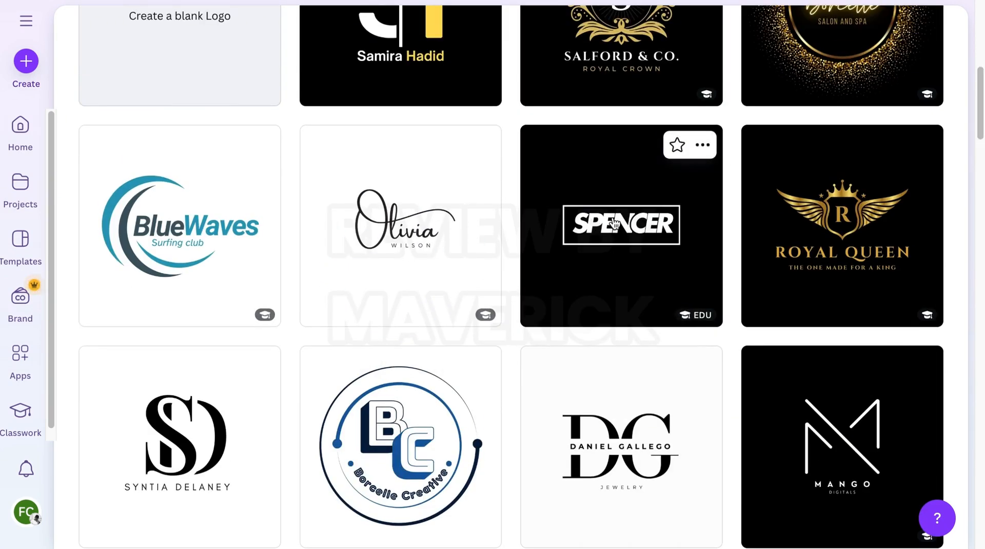
# Step: Preview the "Black and White Modern Streetwear Logo" template with its similar designs, and open that template for customization
pyautogui.click(612, 218)
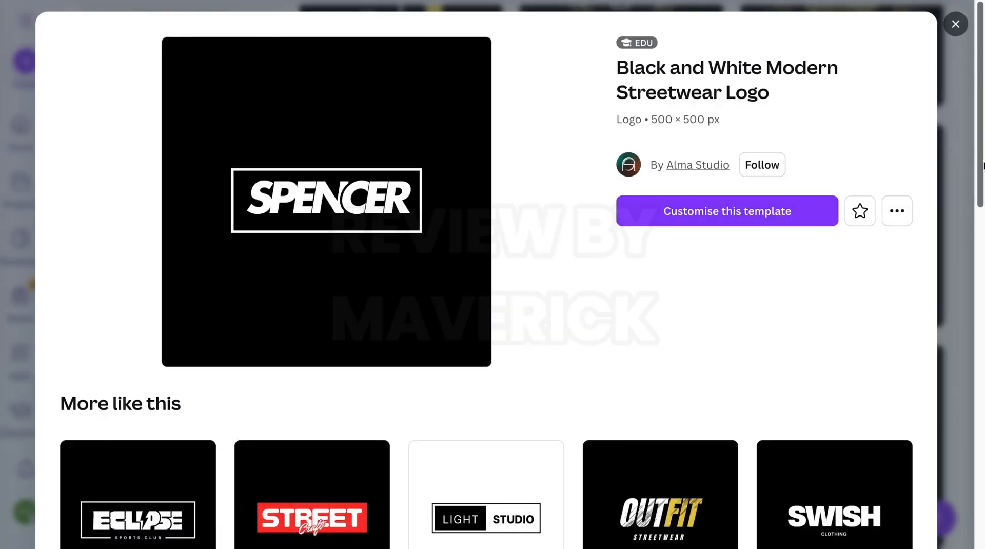
pyautogui.scroll(-8, 977, 215)
pyautogui.scroll(-3, 957, 322)
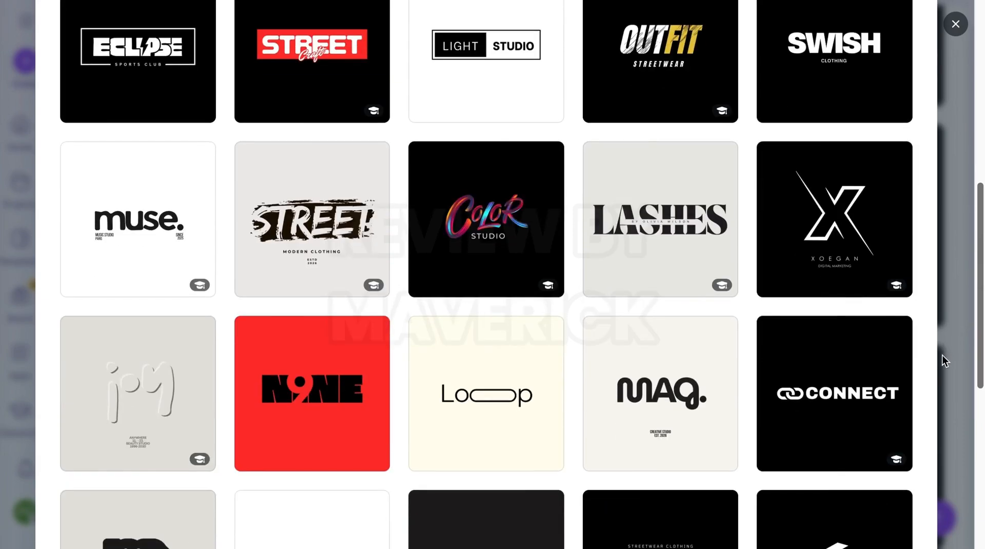
pyautogui.scroll(10, 944, 197)
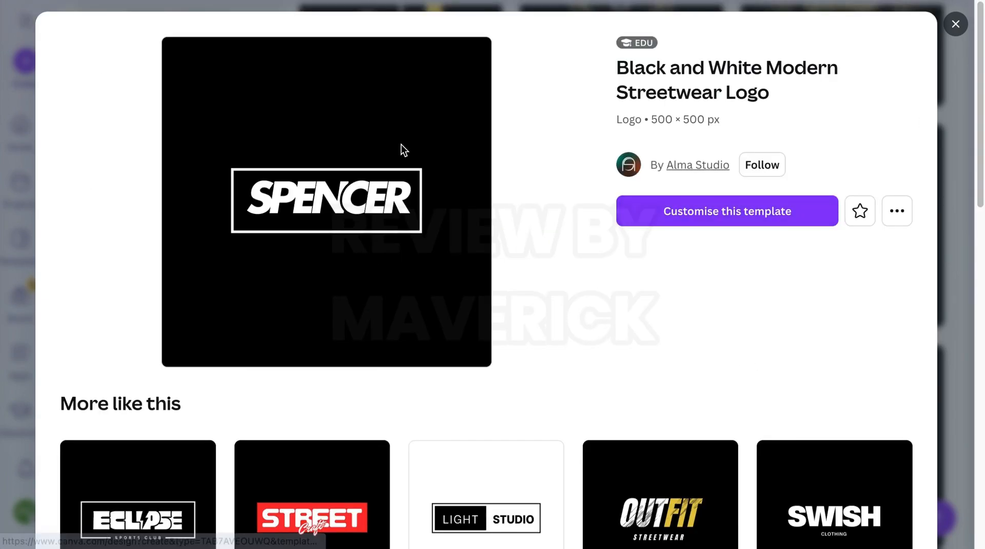
pyautogui.click(700, 214)
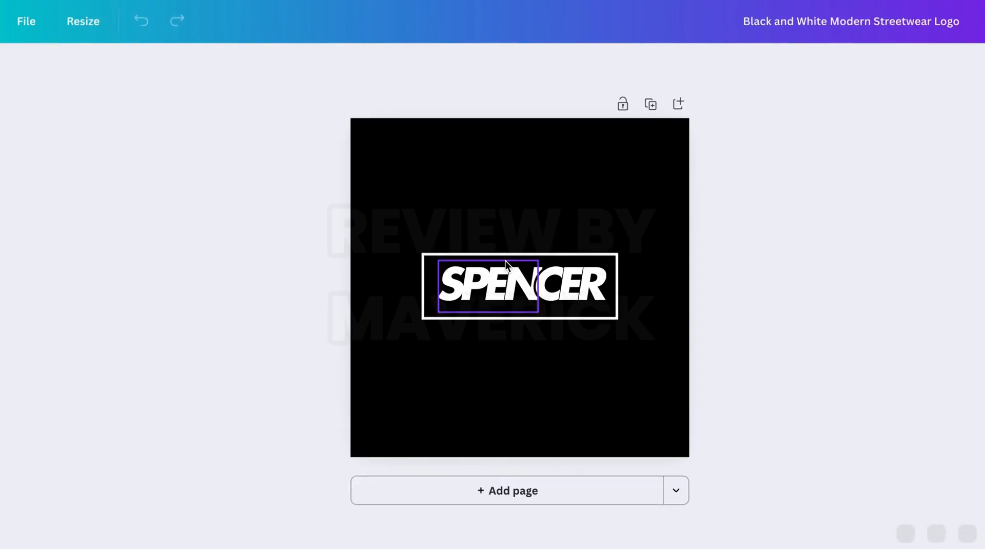
# Step: Examine the individual text elements of the SPENCER wordmark in the logo design
pyautogui.click(518, 267)
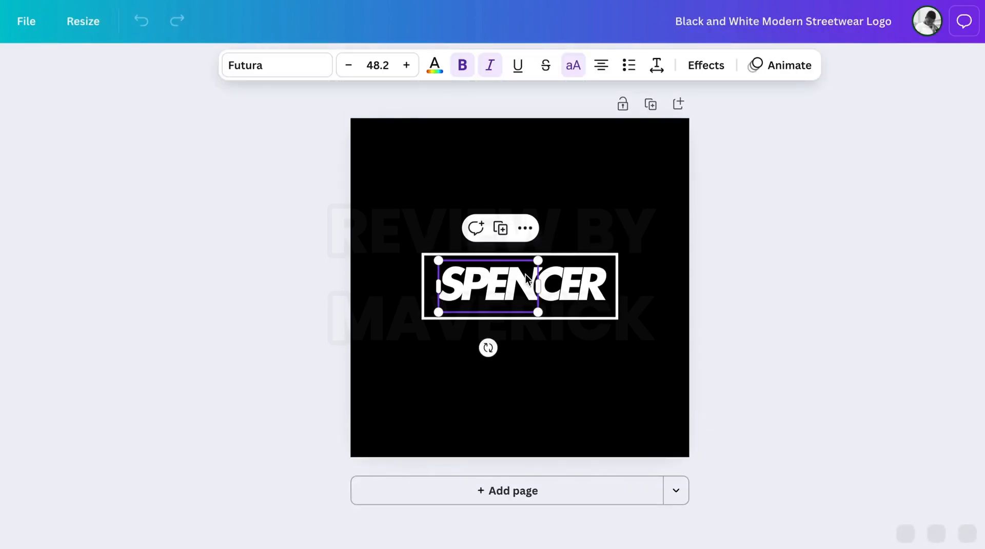
pyautogui.click(558, 287)
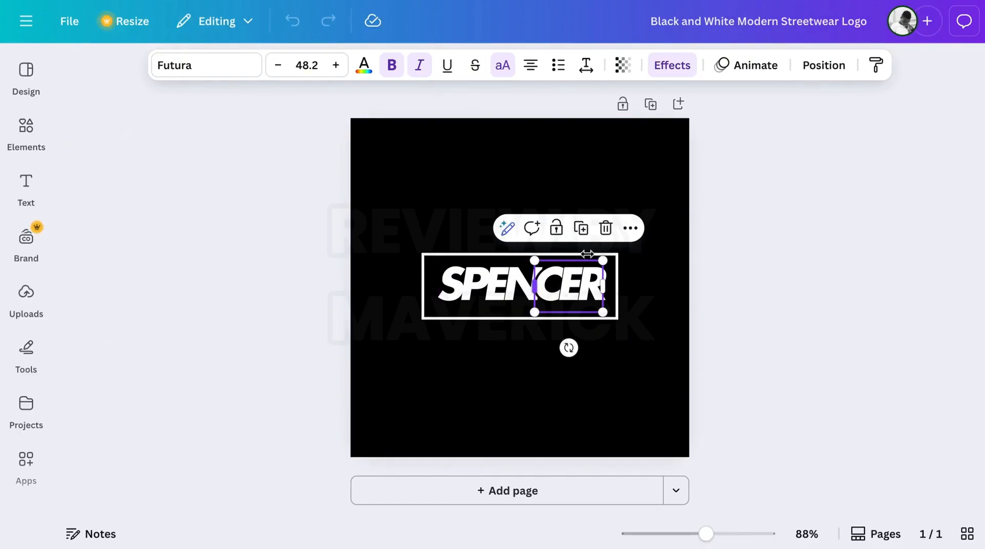
pyautogui.click(753, 269)
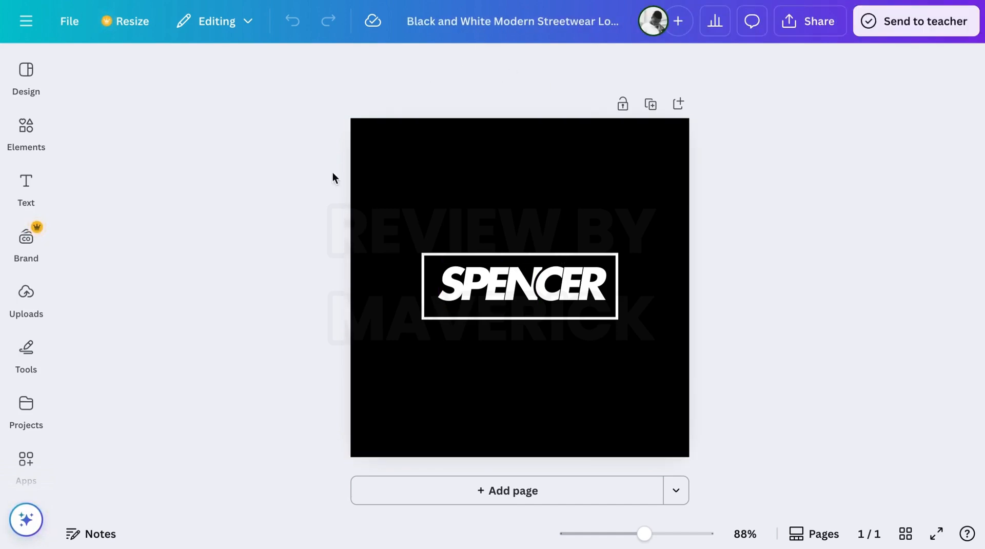
# Step: Check the separate text pieces that make up the SPENCER wordmark inside the logo's white frame
pyautogui.click(506, 280)
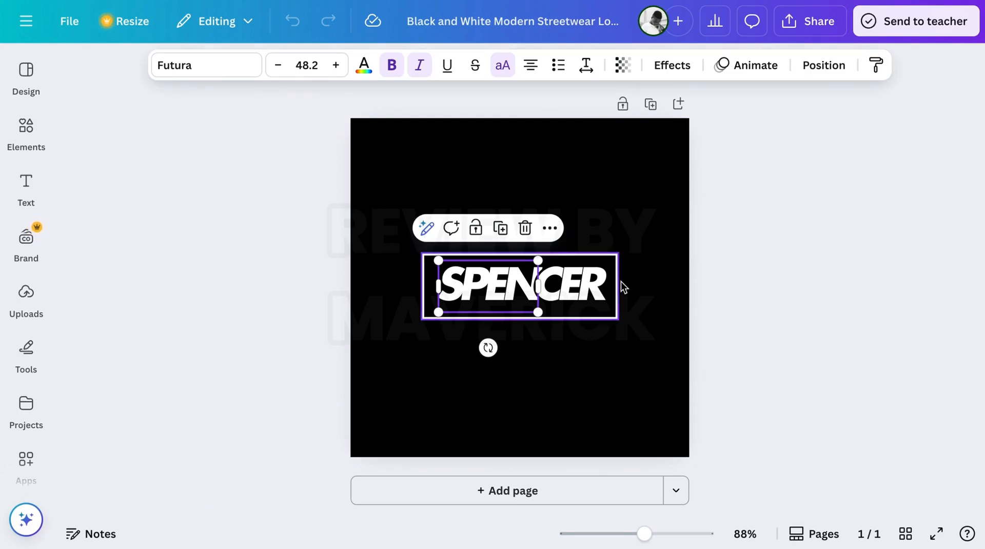
pyautogui.click(573, 289)
pyautogui.click(465, 290)
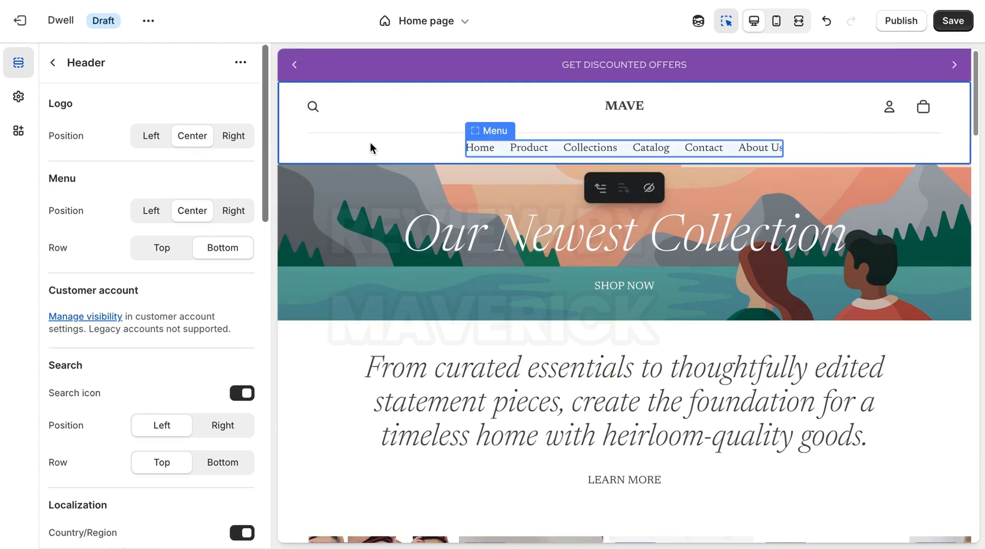
# Step: In the Shopify theme editor, upload the MAVE FASHION WEBP image from Downloads and set it as the theme's default logo
pyautogui.click(21, 98)
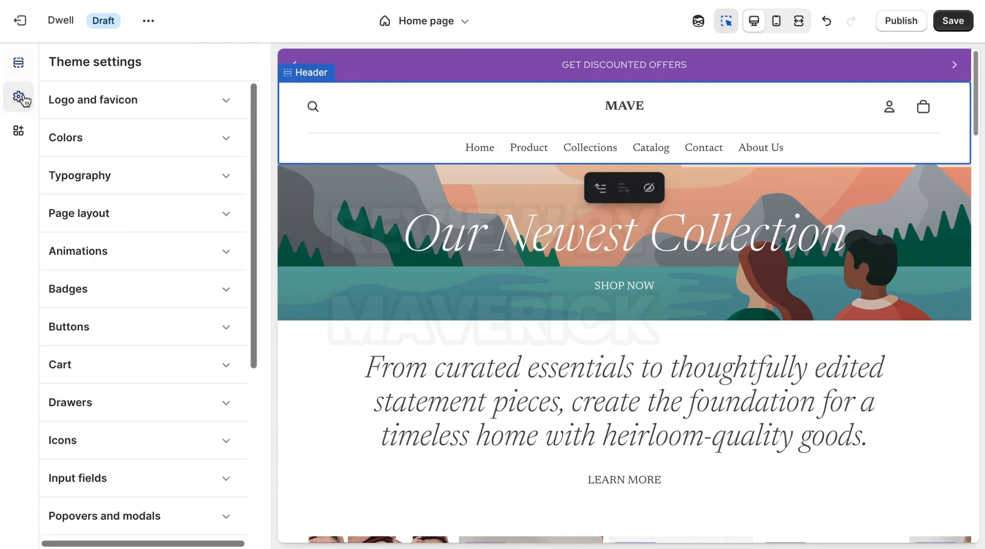
pyautogui.click(146, 100)
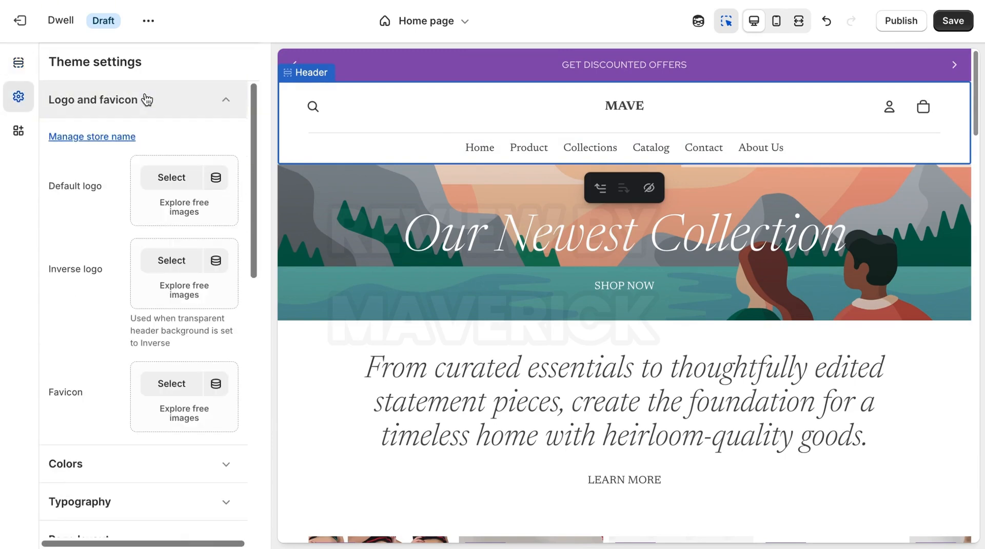
pyautogui.click(176, 178)
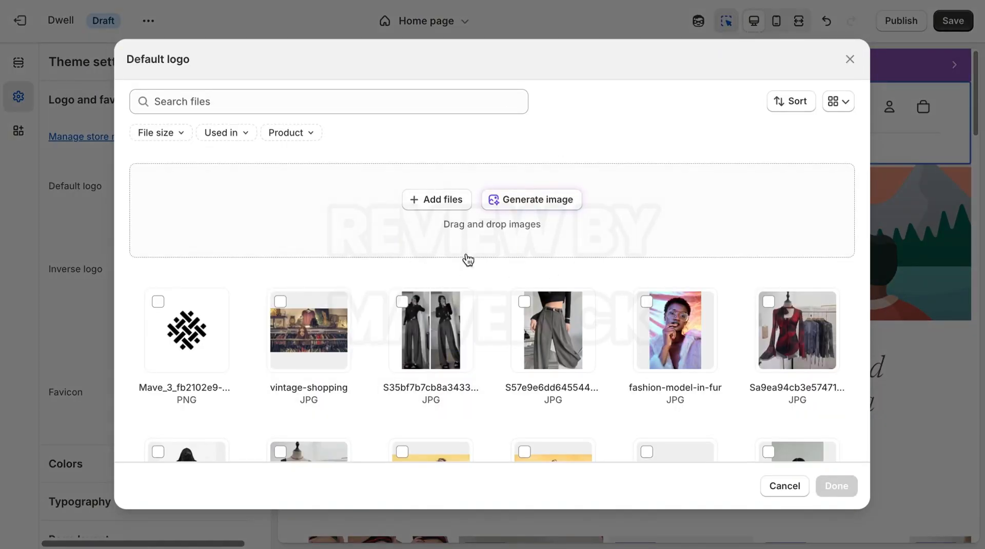
pyautogui.click(423, 203)
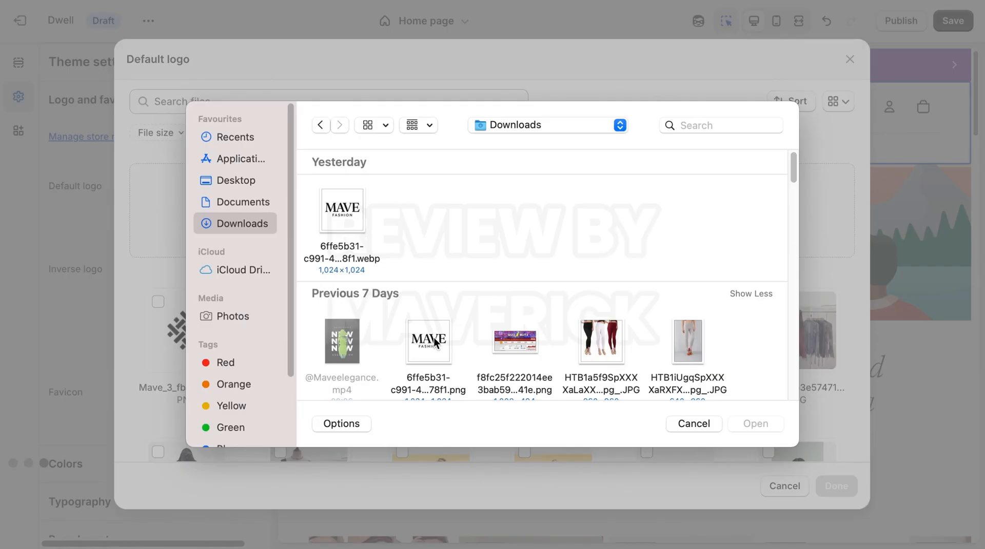
pyautogui.click(338, 211)
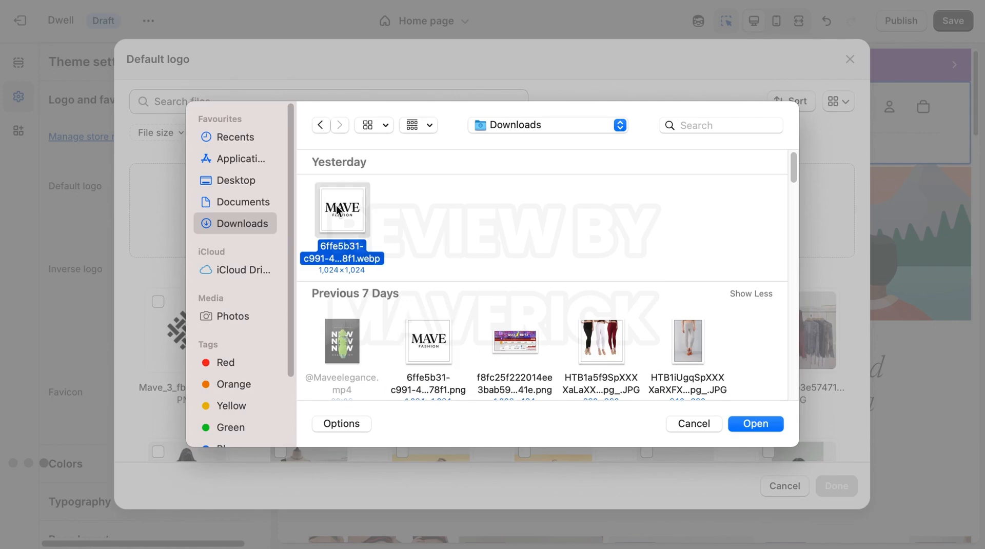
pyautogui.click(734, 420)
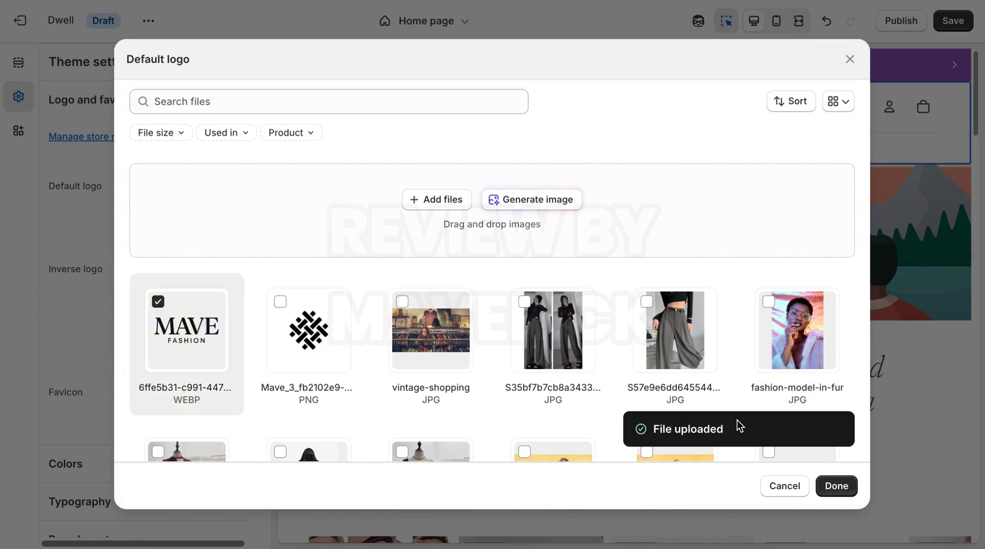
pyautogui.click(821, 485)
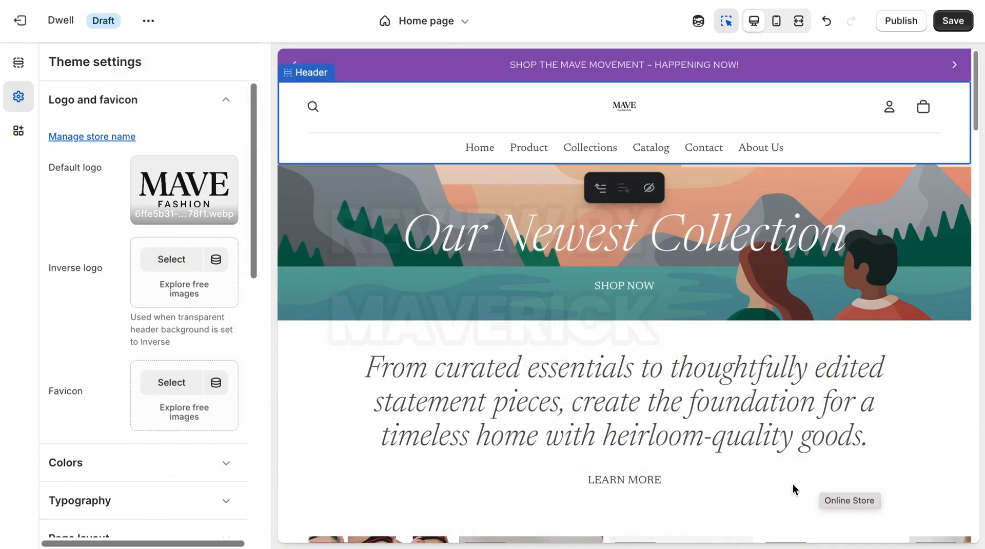
# Step: Set the favicon to the black woven-pattern Mave_3 PNG from the store's files
pyautogui.click(179, 381)
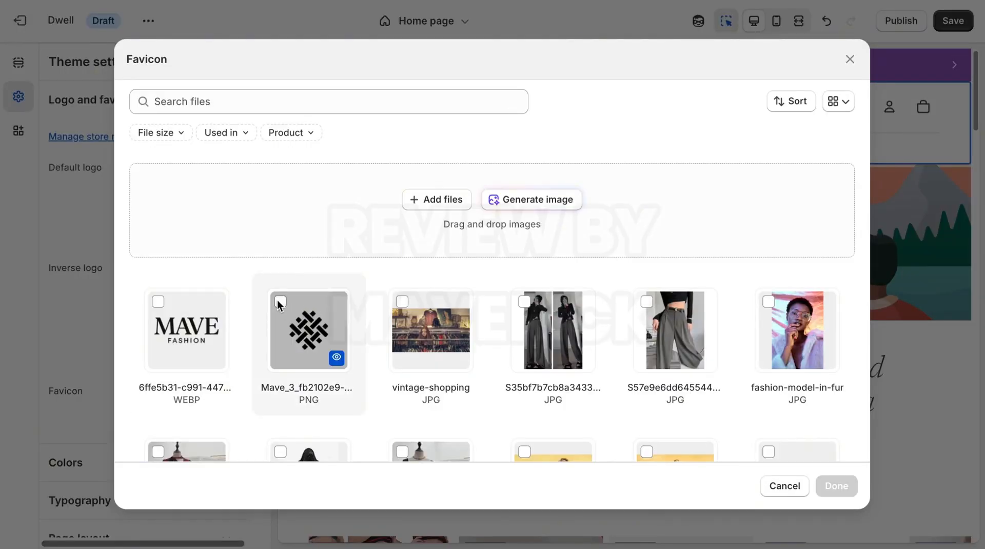
pyautogui.click(280, 301)
pyautogui.click(834, 486)
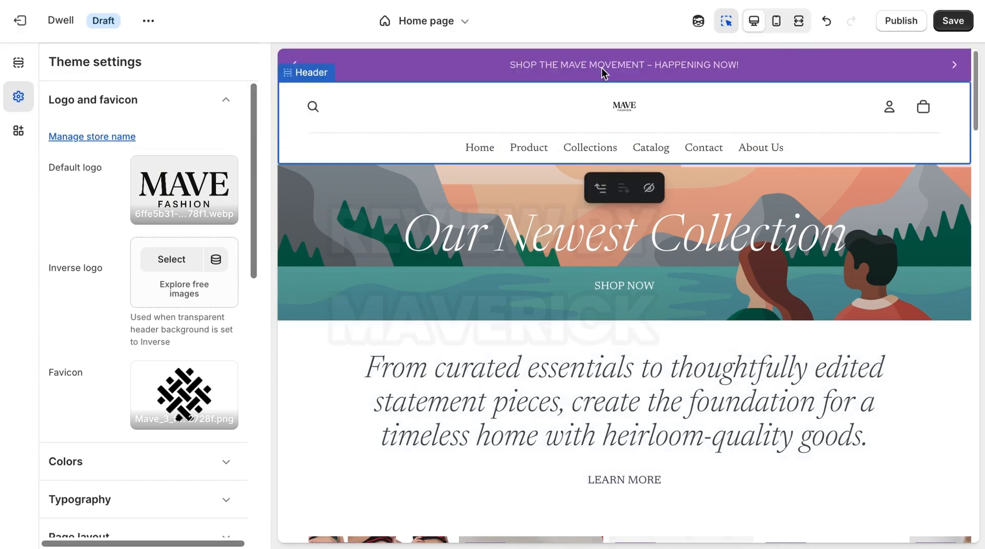
# Step: Set the inverse logo to the uploaded MAVE FASHION WEBP image in the theme's logo settings
pyautogui.click(18, 63)
pyautogui.click(18, 97)
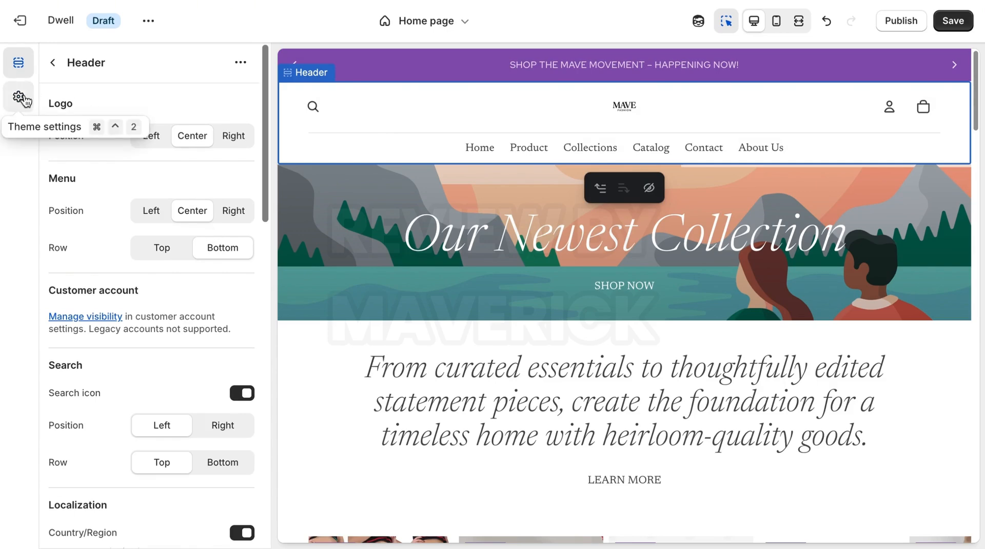
pyautogui.click(19, 98)
pyautogui.click(174, 259)
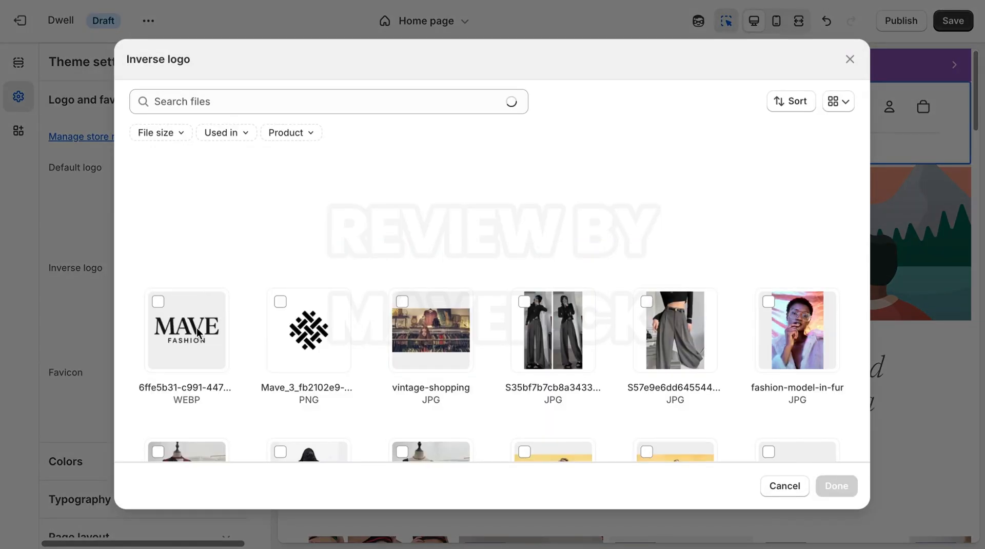
pyautogui.click(164, 310)
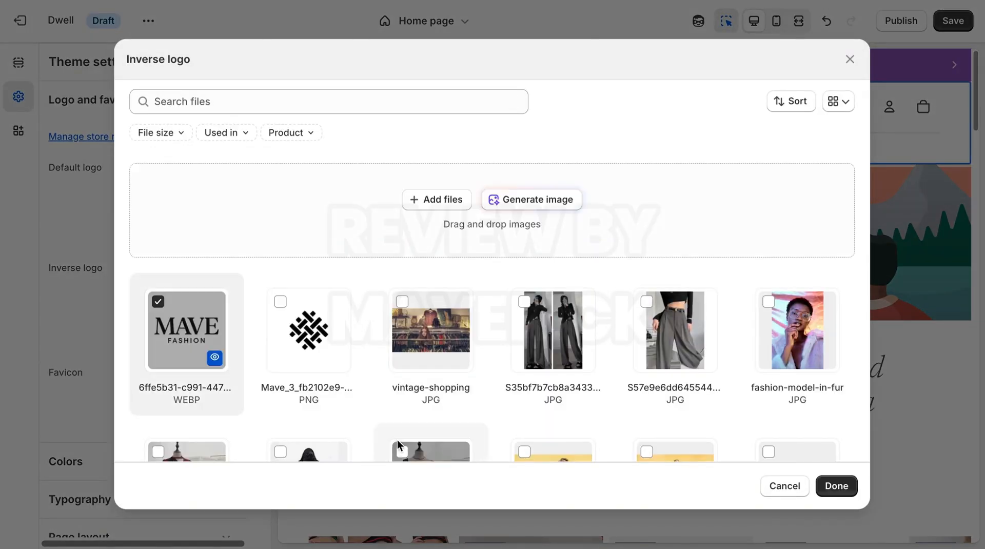
pyautogui.click(838, 486)
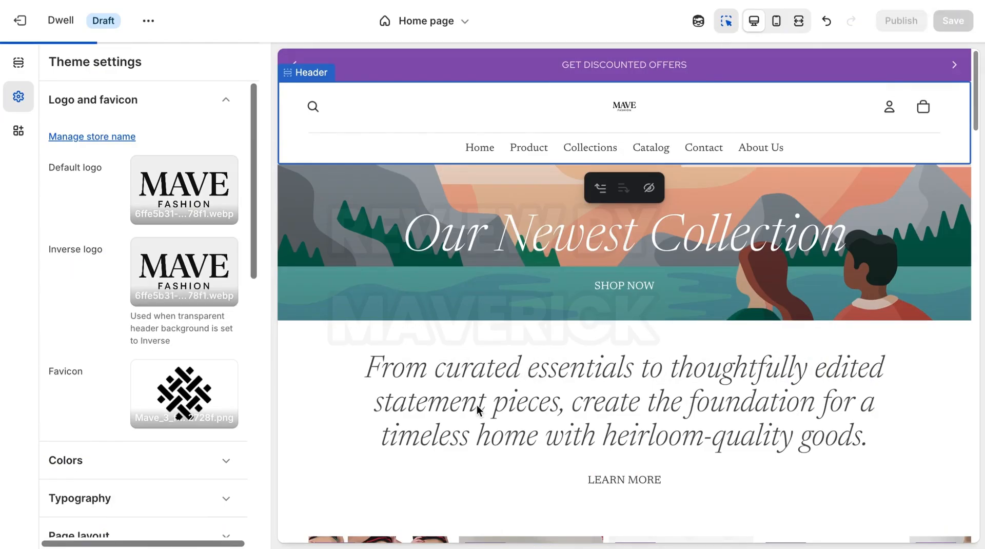
# Step: Set the header logo's desktop height and mobile height both to 100 px
pyautogui.click(18, 66)
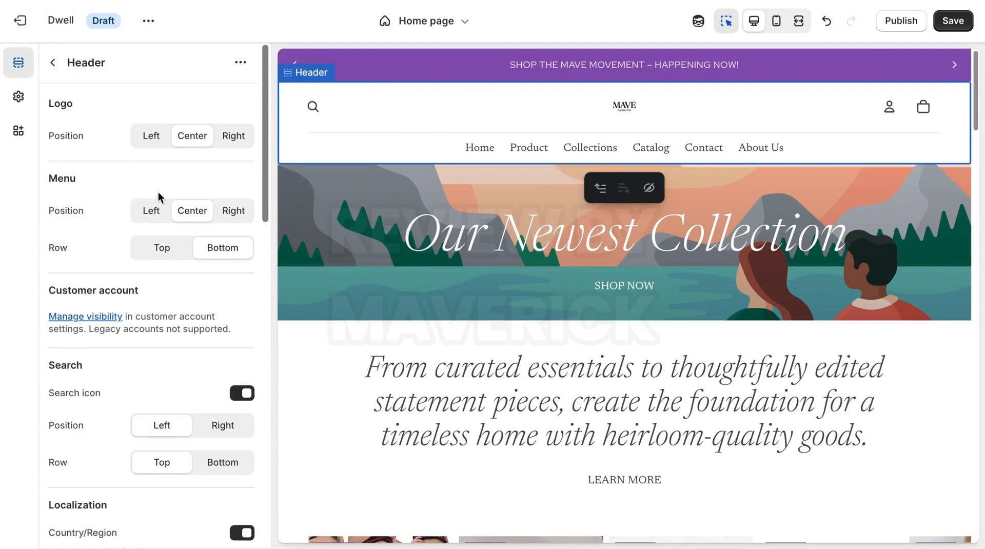
pyautogui.click(22, 96)
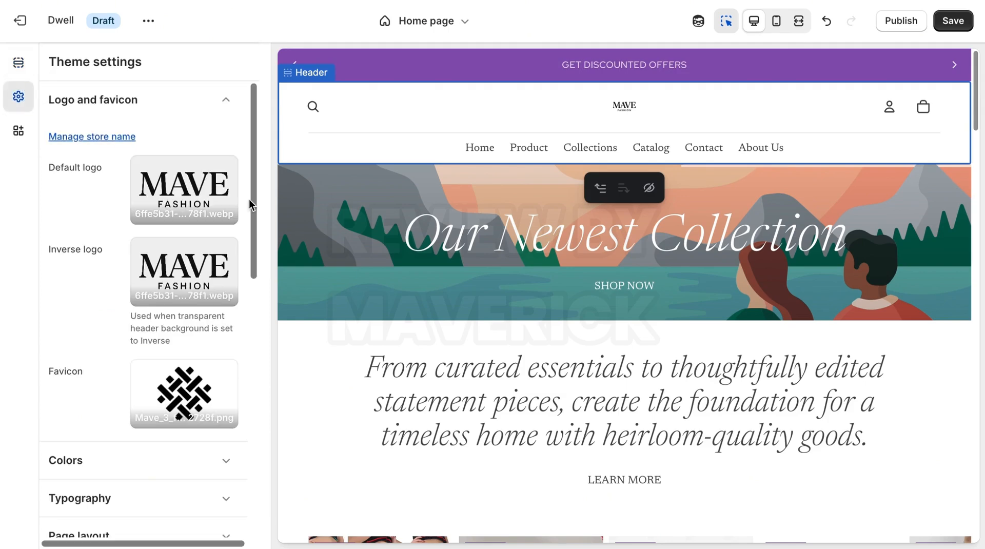
pyautogui.moveTo(250, 202); pyautogui.dragTo(244, 101)
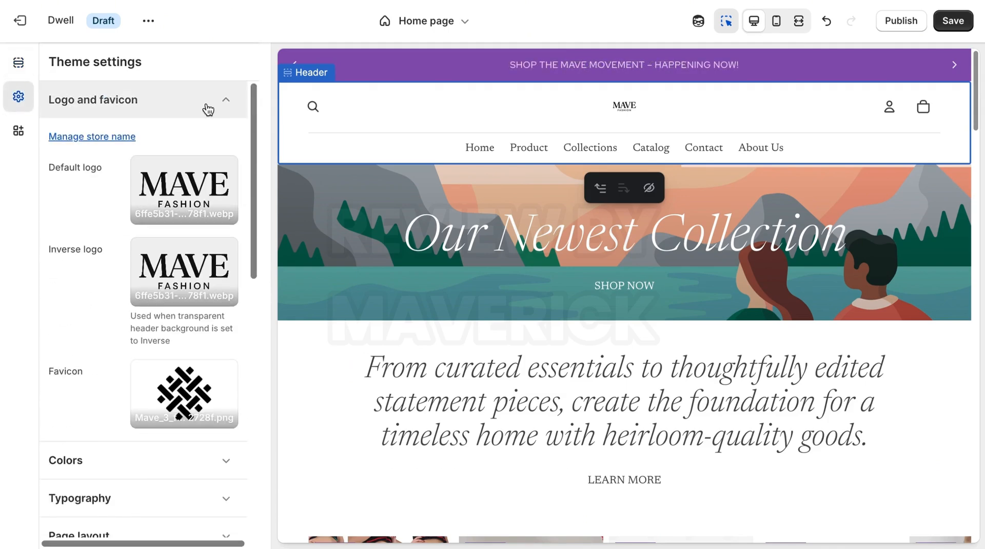
pyautogui.click(623, 107)
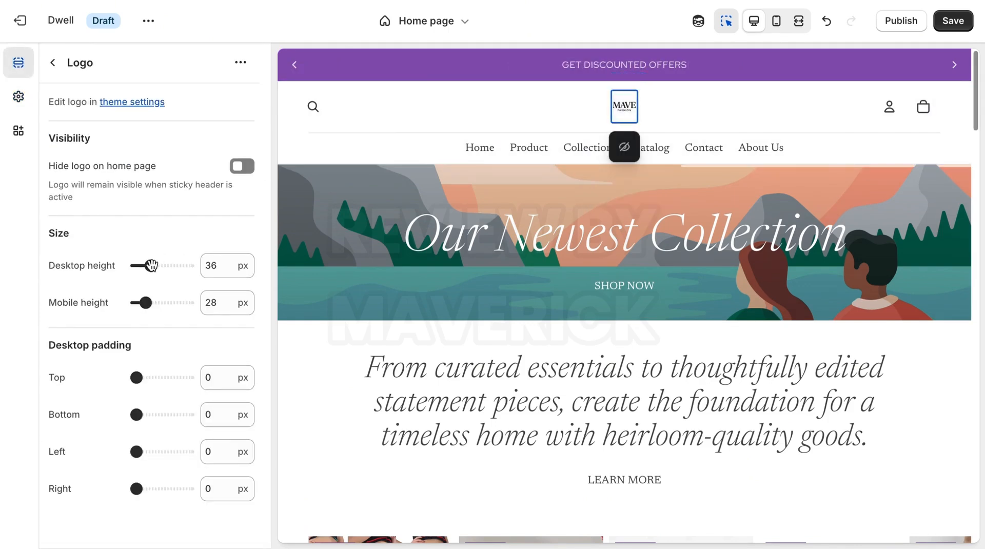
pyautogui.moveTo(151, 265); pyautogui.dragTo(223, 267)
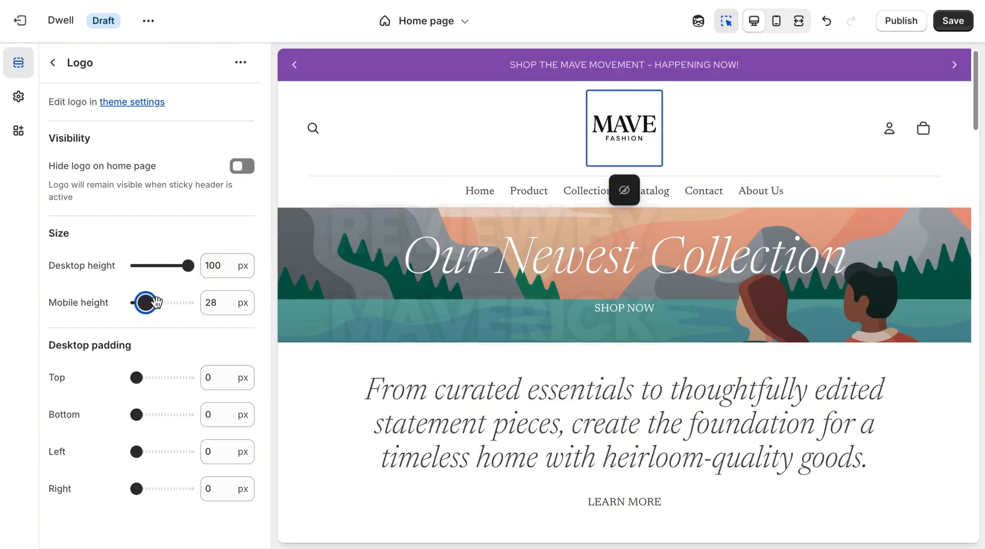
pyautogui.moveTo(155, 302); pyautogui.dragTo(218, 315)
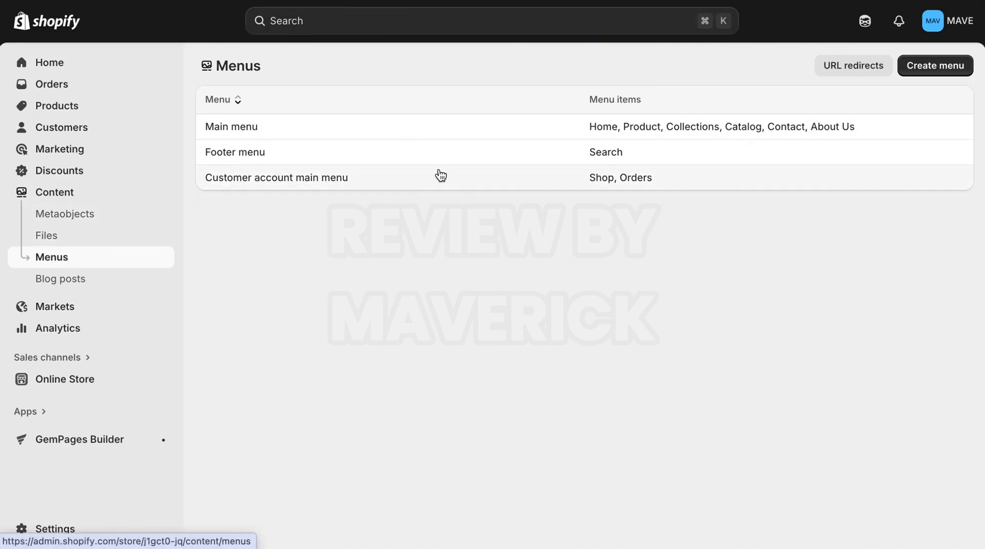
# Step: In the Shopify admin's menus, create a menu named "MAIN MENU" and start adding a menu item
pyautogui.click(913, 76)
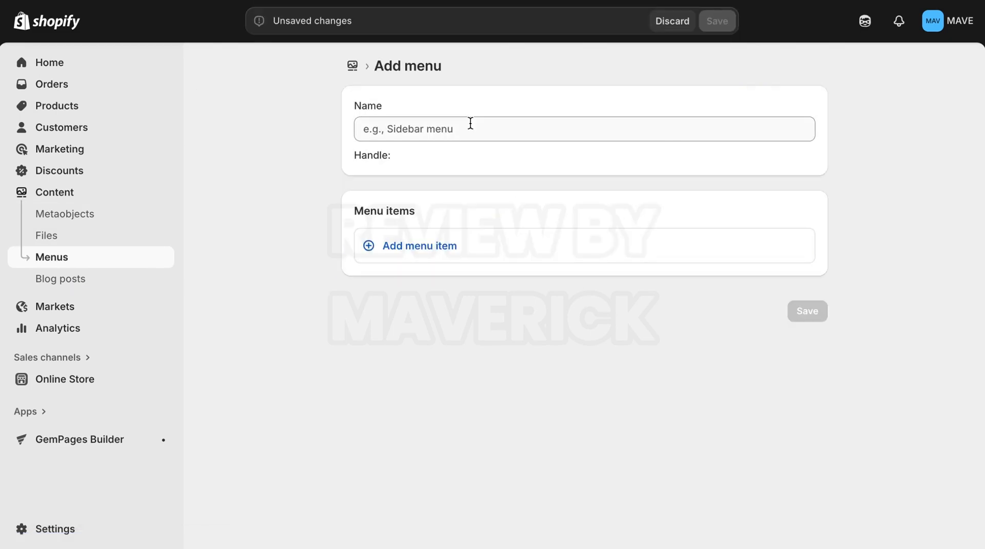
pyautogui.click(449, 128)
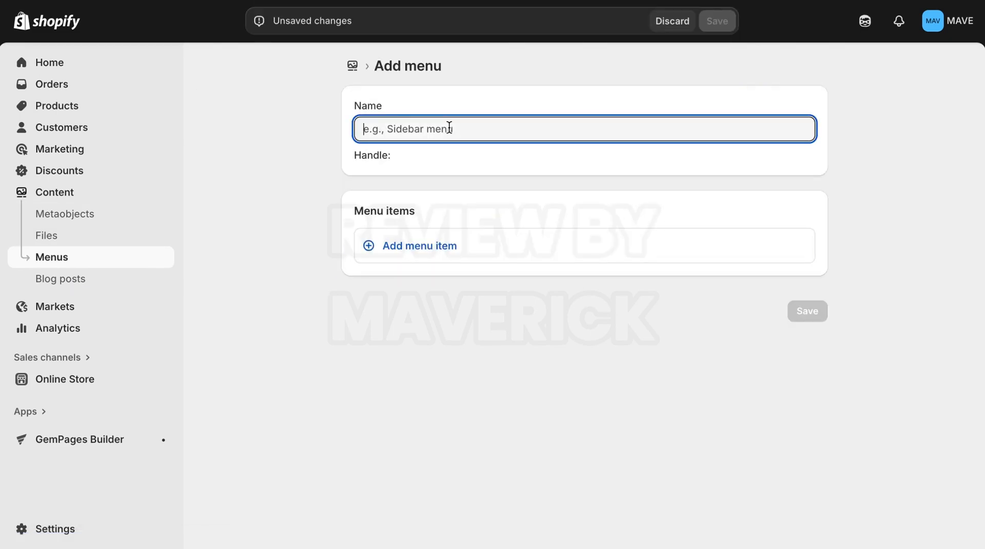
pyautogui.write('MEN')
pyautogui.press('BackSpace')
pyautogui.press('BackSpace')
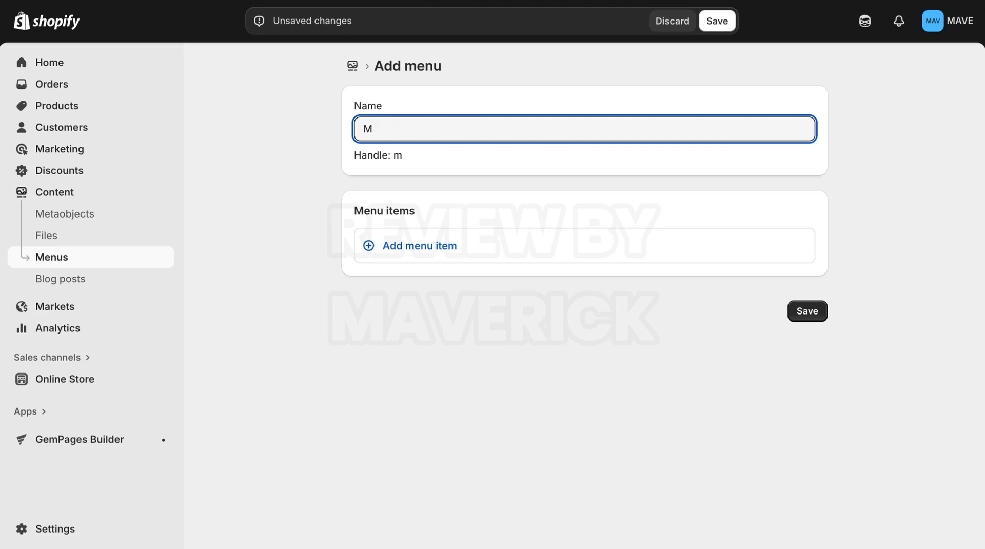
pyautogui.write('AIN MENU')
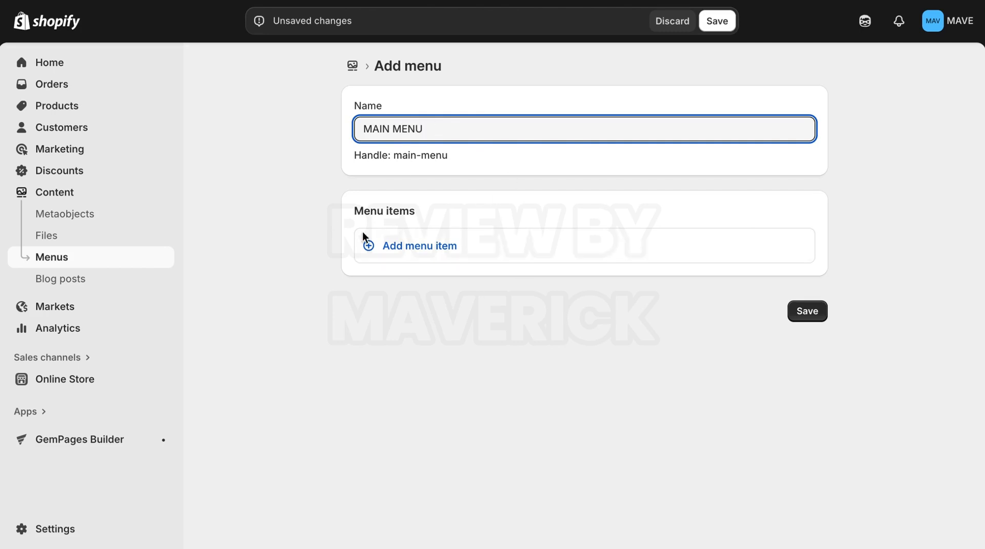
pyautogui.click(393, 245)
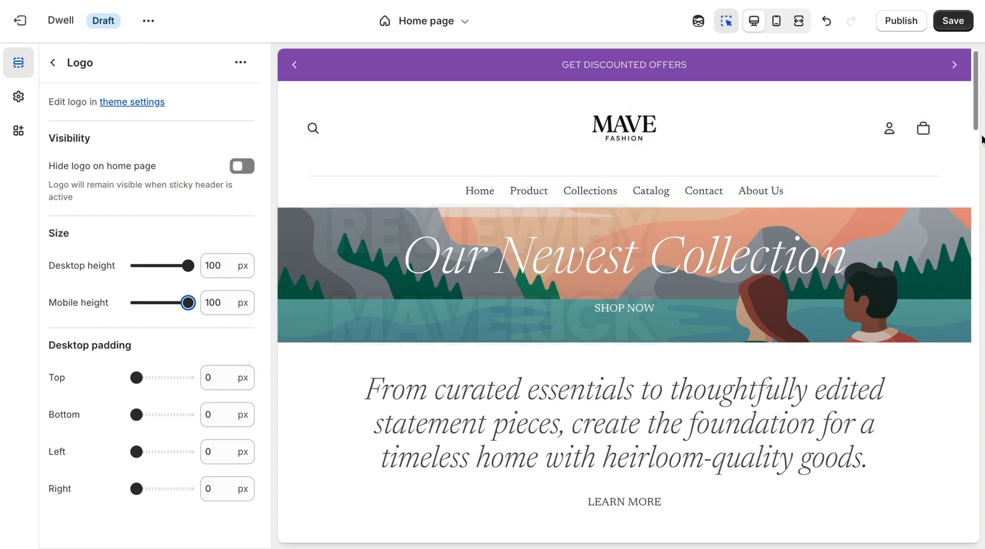
# Step: Return to the home page's section list and open the Hero section's settings
pyautogui.scroll(-1, 978, 131)
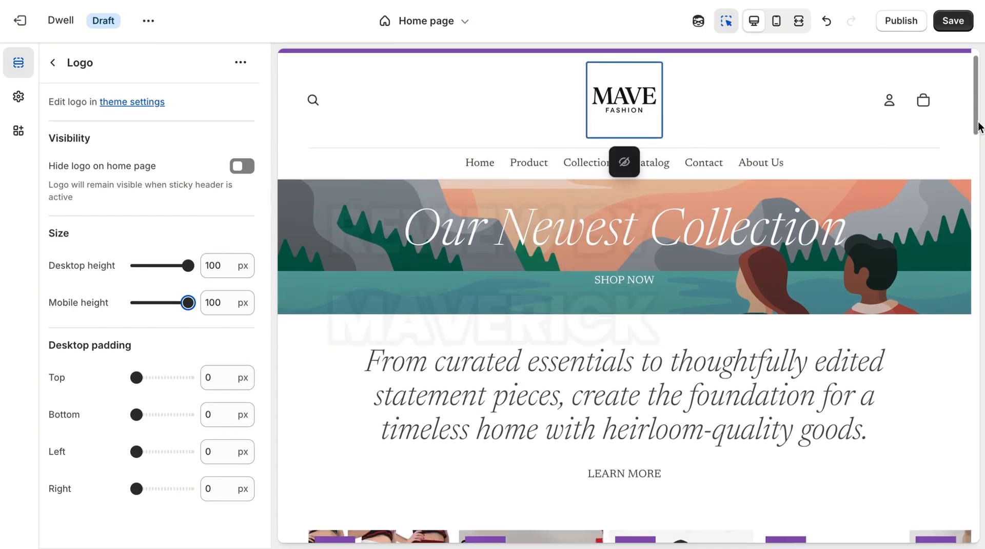
pyautogui.click(53, 62)
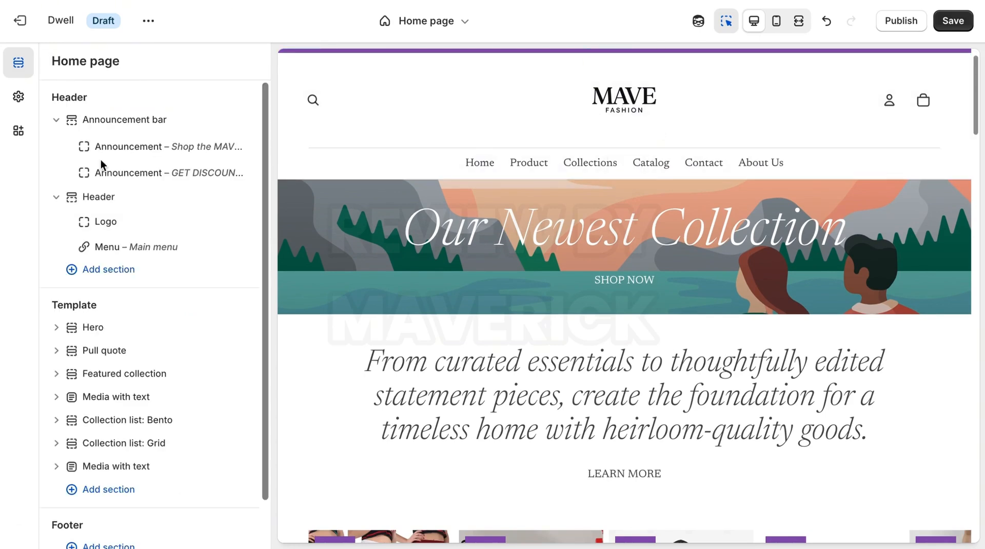
pyautogui.click(117, 332)
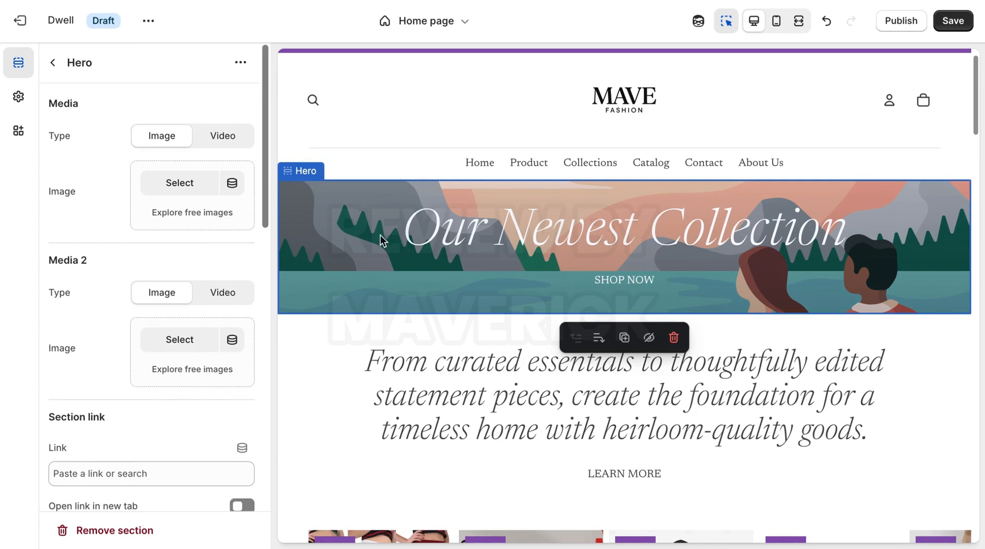
# Step: Set the Hero section's first media to the free Women's Fashion image of a curly-haired woman in snowfall
pyautogui.click(179, 184)
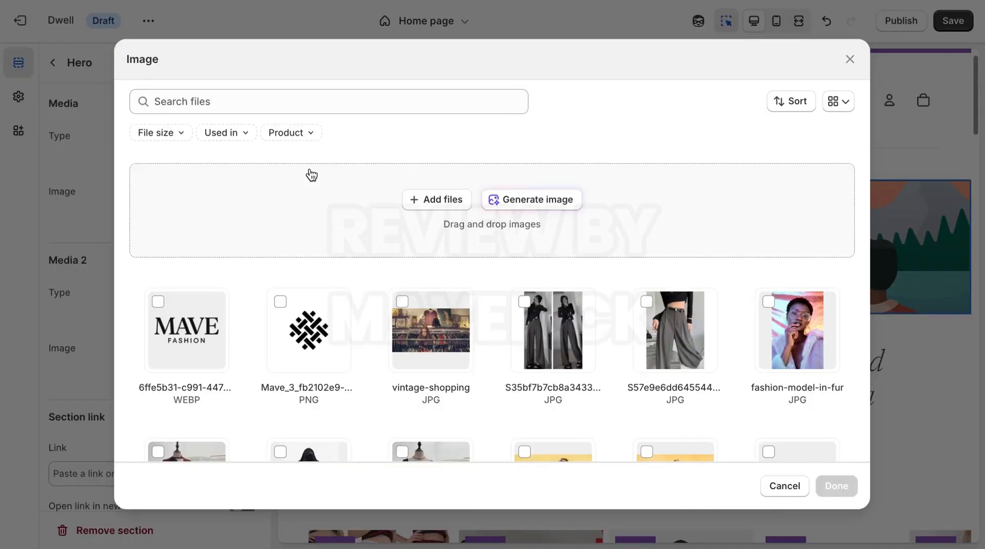
pyautogui.click(850, 59)
pyautogui.click(208, 212)
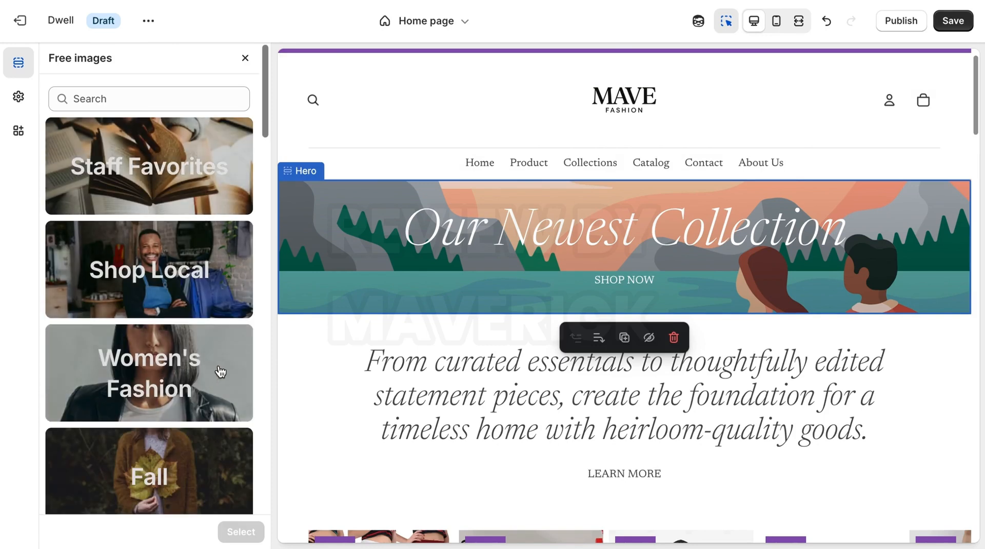
pyautogui.click(210, 375)
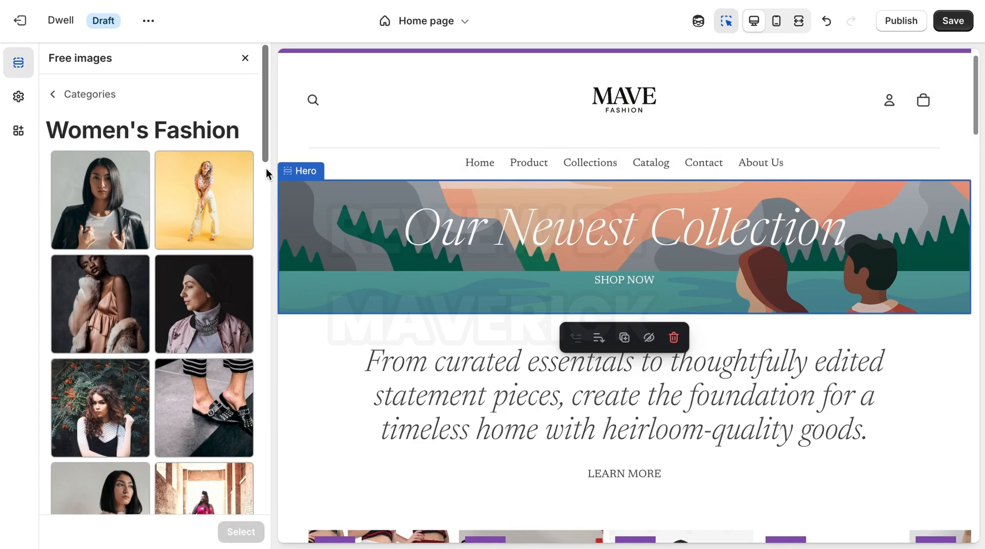
pyautogui.moveTo(263, 151); pyautogui.dragTo(277, 541)
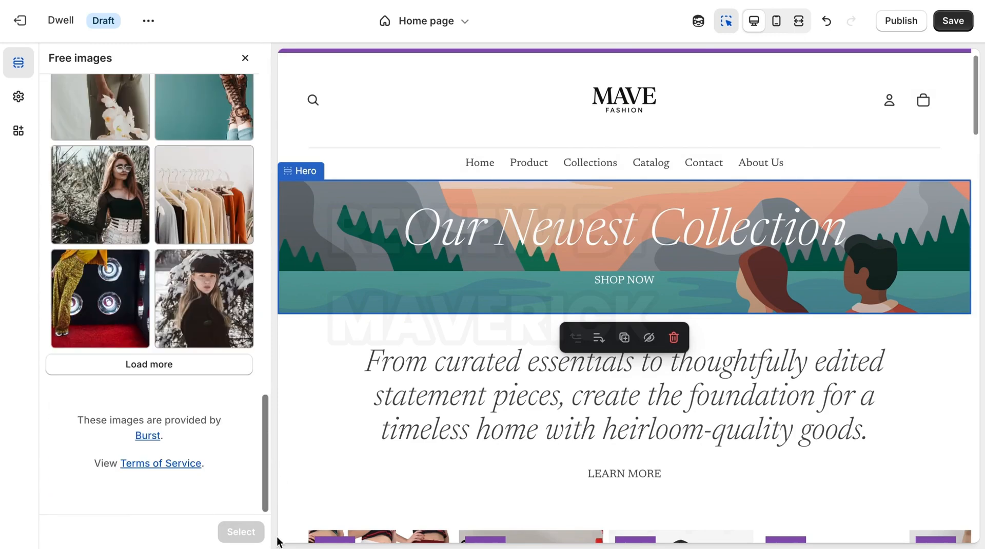
pyautogui.click(216, 372)
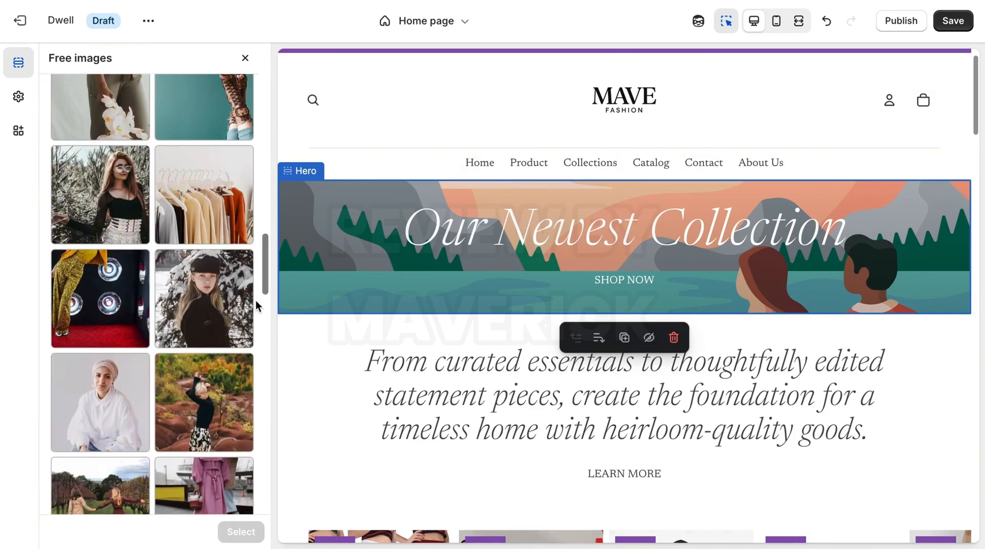
pyautogui.moveTo(265, 282); pyautogui.dragTo(276, 495)
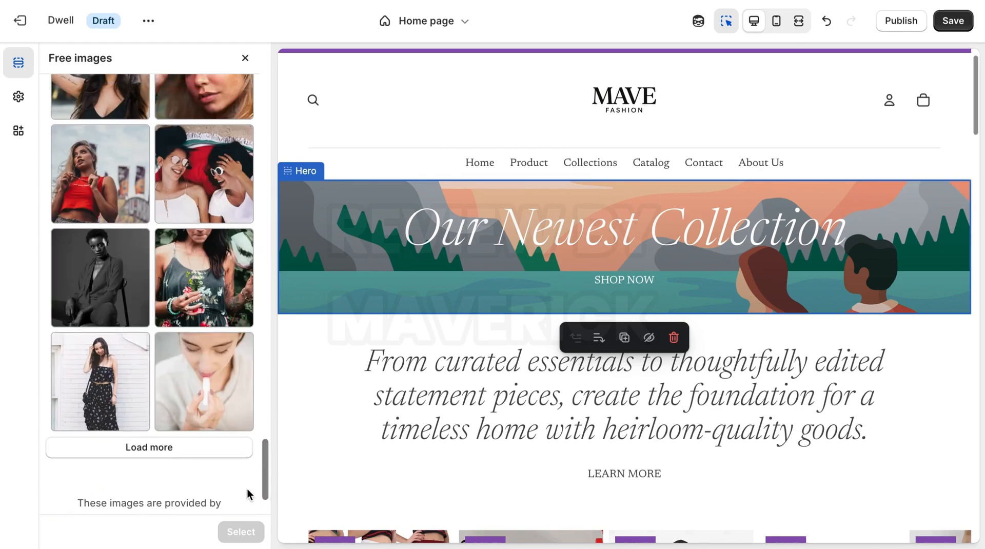
pyautogui.click(232, 454)
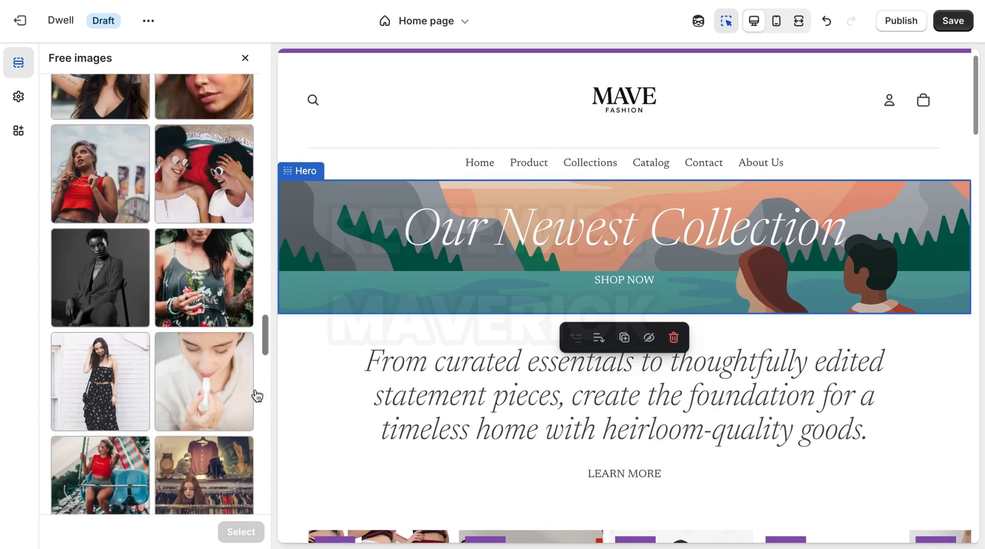
pyautogui.moveTo(262, 349); pyautogui.dragTo(261, 534)
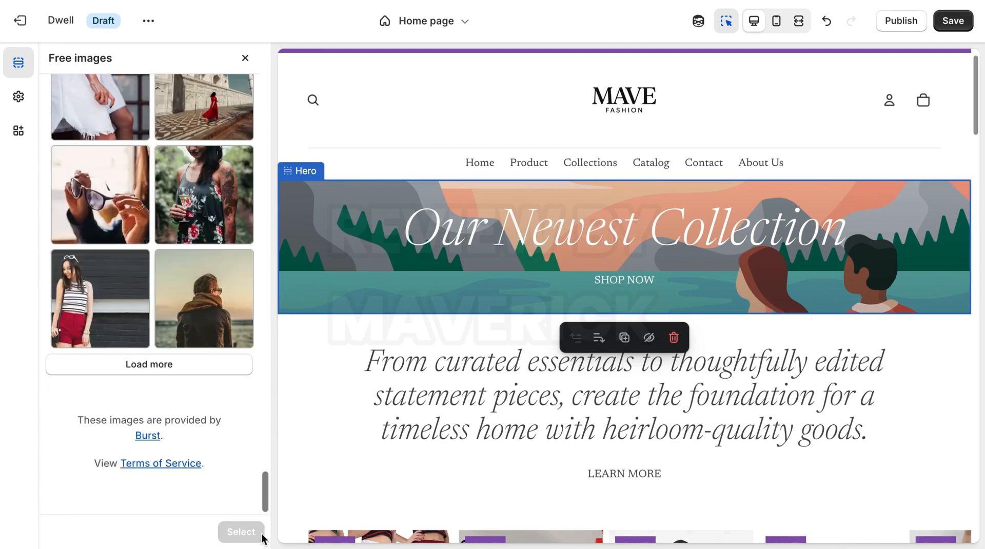
pyautogui.click(216, 373)
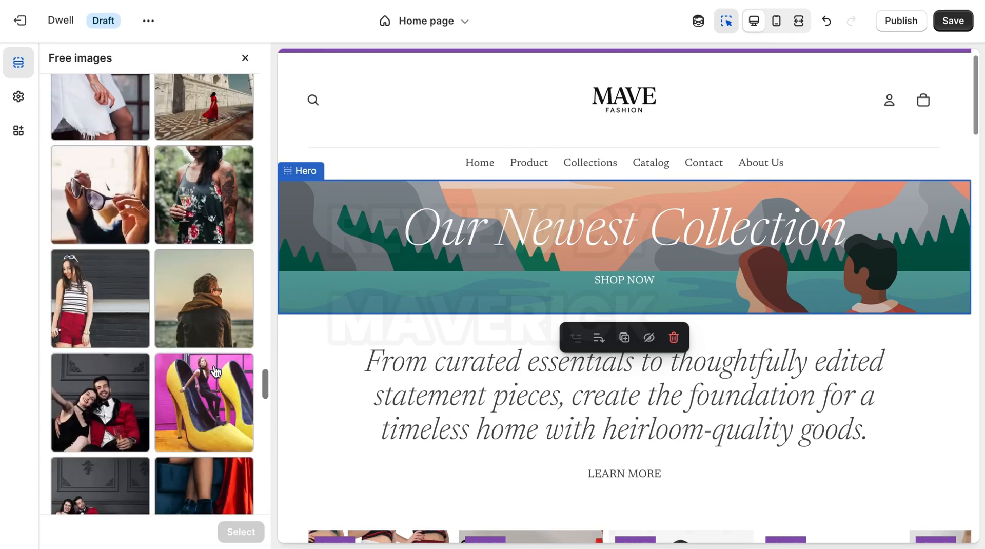
pyautogui.moveTo(265, 380); pyautogui.dragTo(265, 424)
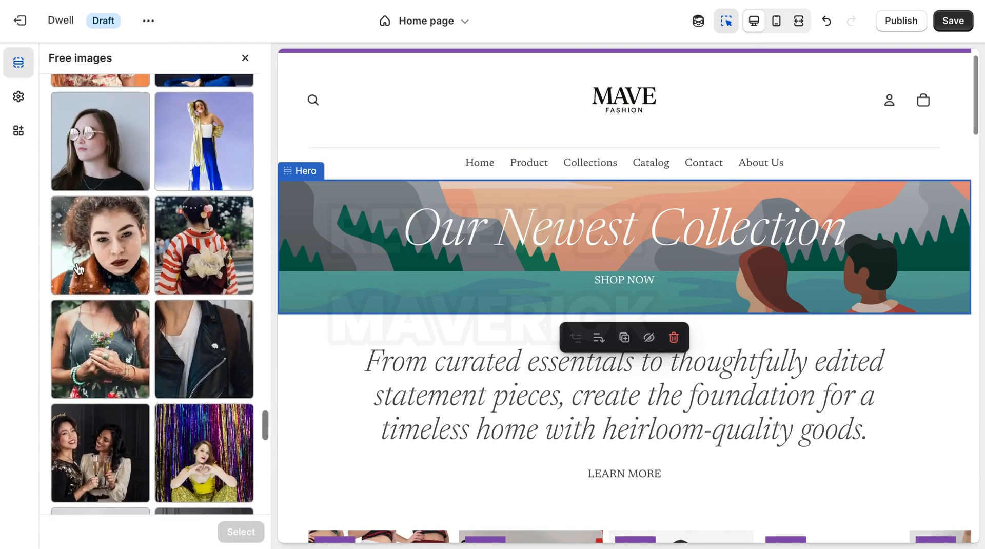
pyautogui.click(114, 253)
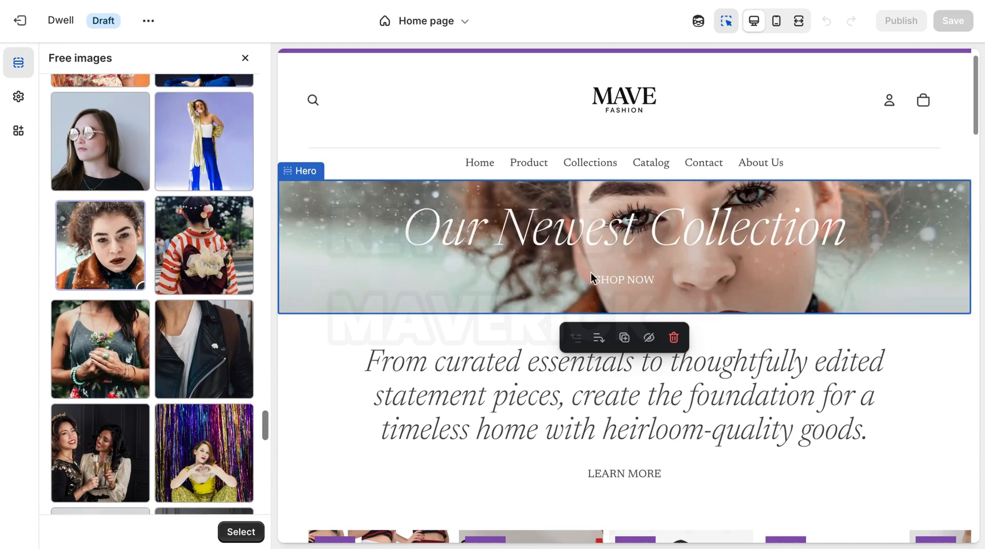
pyautogui.click(249, 532)
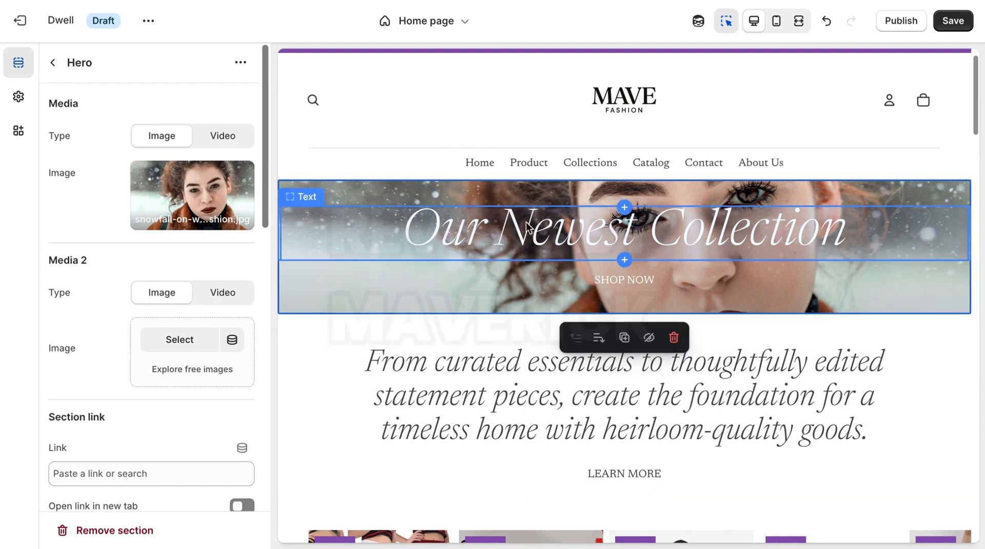
# Step: Set the Hero section's Media 2 to the free Women's Fashion image of a woman in a dark beanie and pink jacket
pyautogui.moveTo(205, 203)
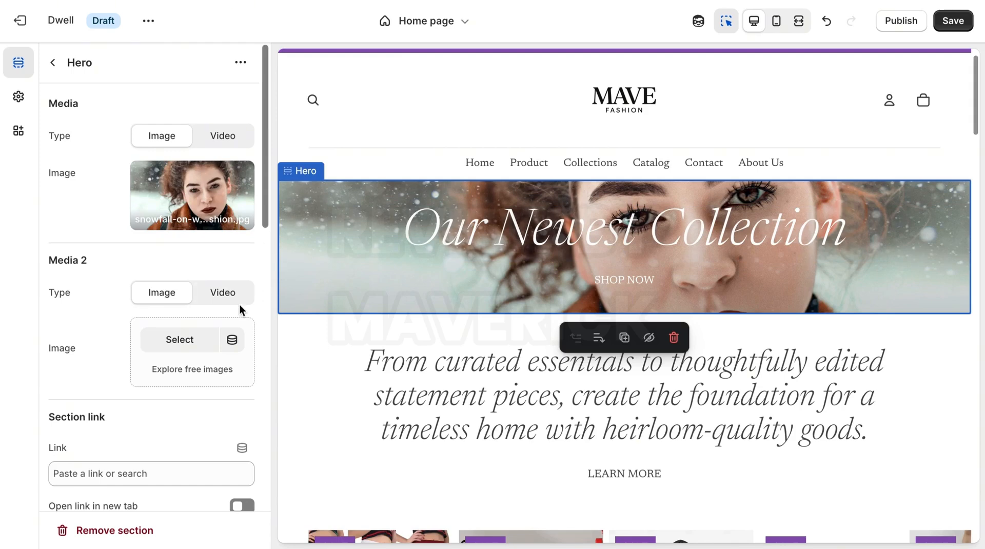
pyautogui.click(189, 370)
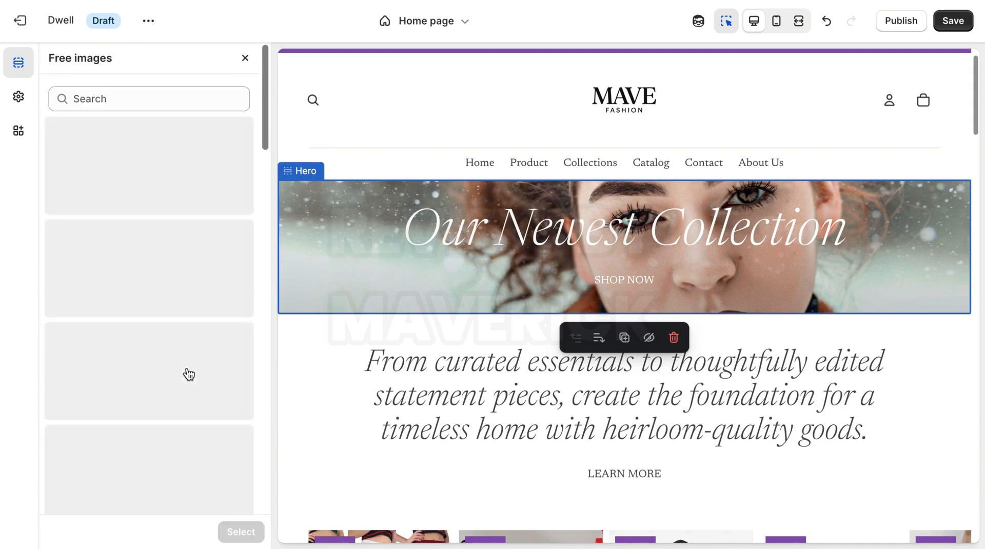
pyautogui.click(193, 359)
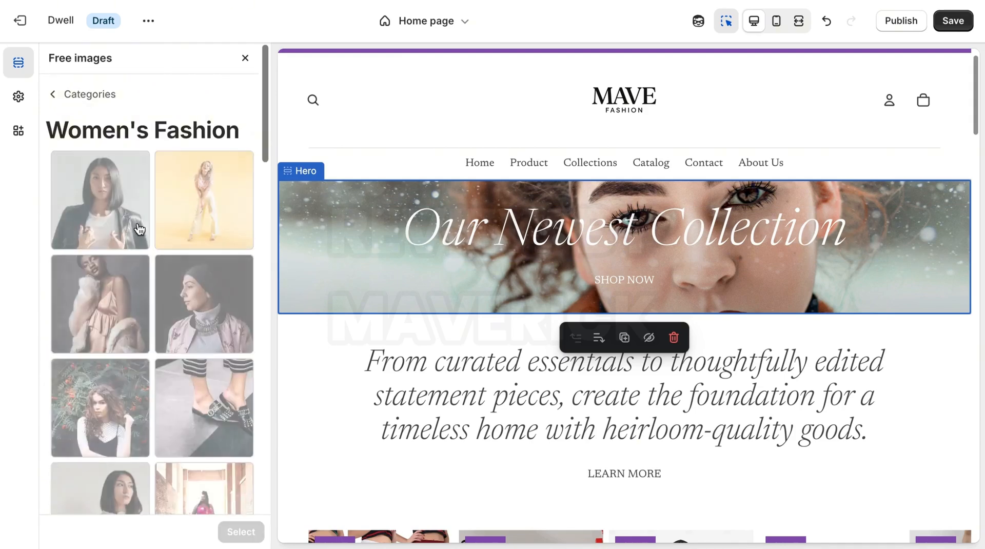
pyautogui.scroll(-1, 262, 157)
pyautogui.scroll(-3, 262, 157)
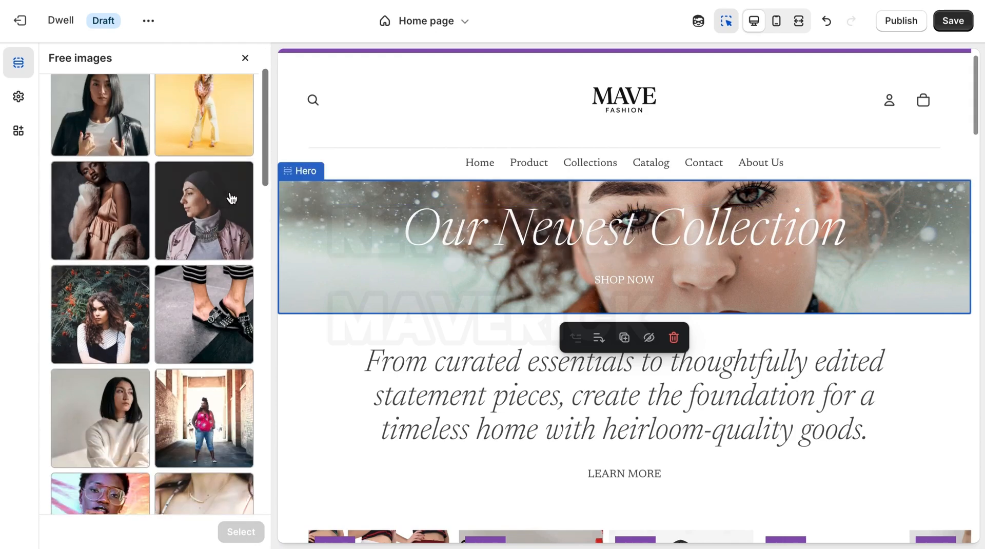
pyautogui.click(230, 199)
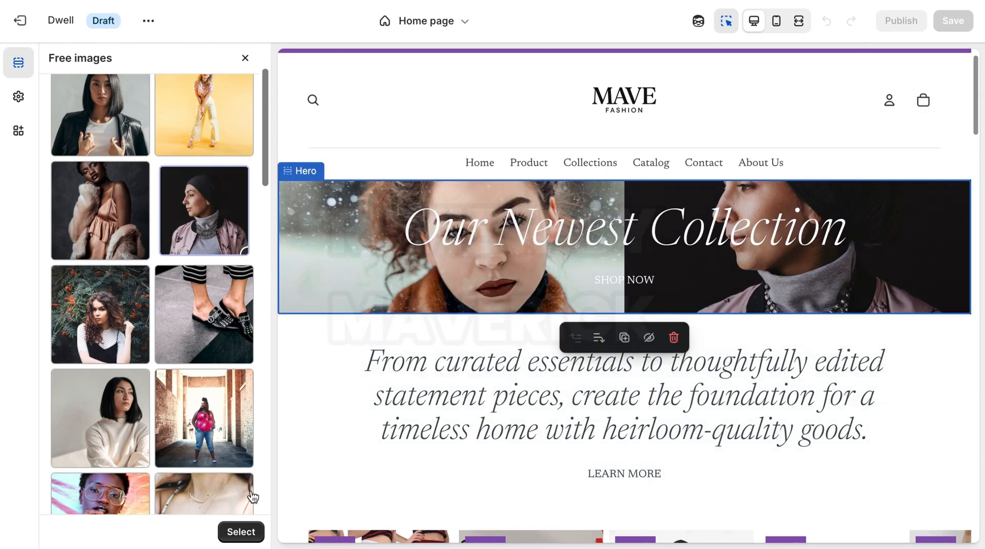
pyautogui.click(242, 532)
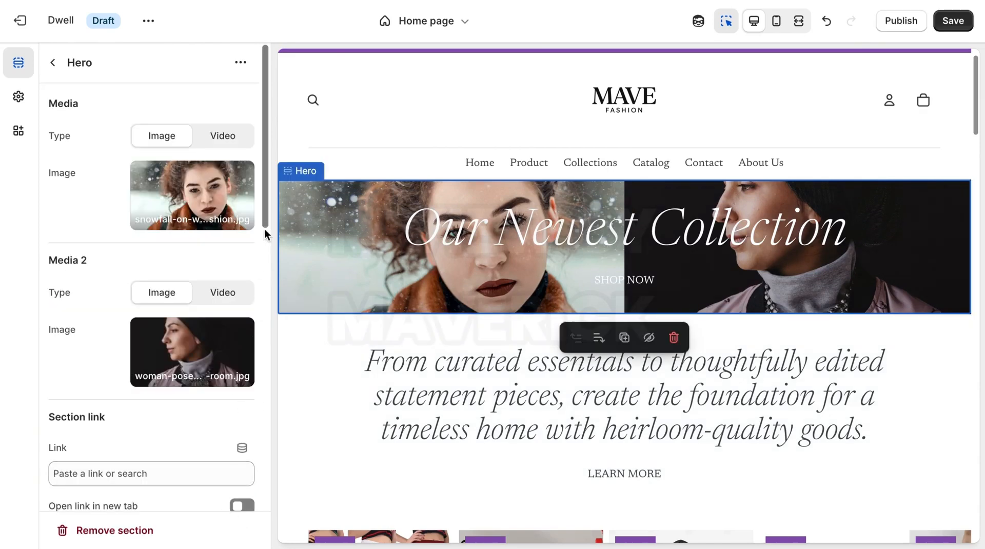
# Step: Set the Hero section's link to All products
pyautogui.scroll(-3, 266, 246)
pyautogui.click(215, 361)
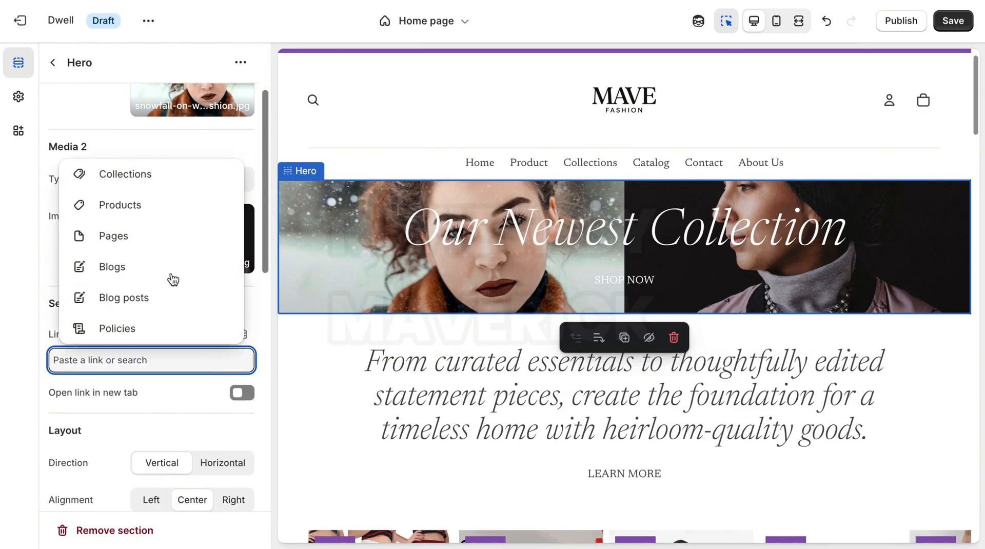
pyautogui.click(137, 214)
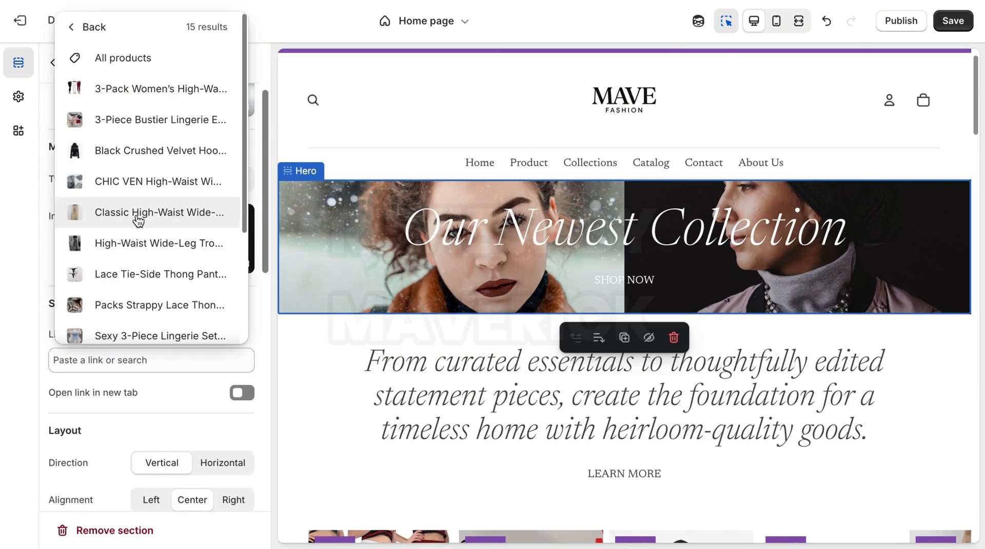
pyautogui.click(163, 68)
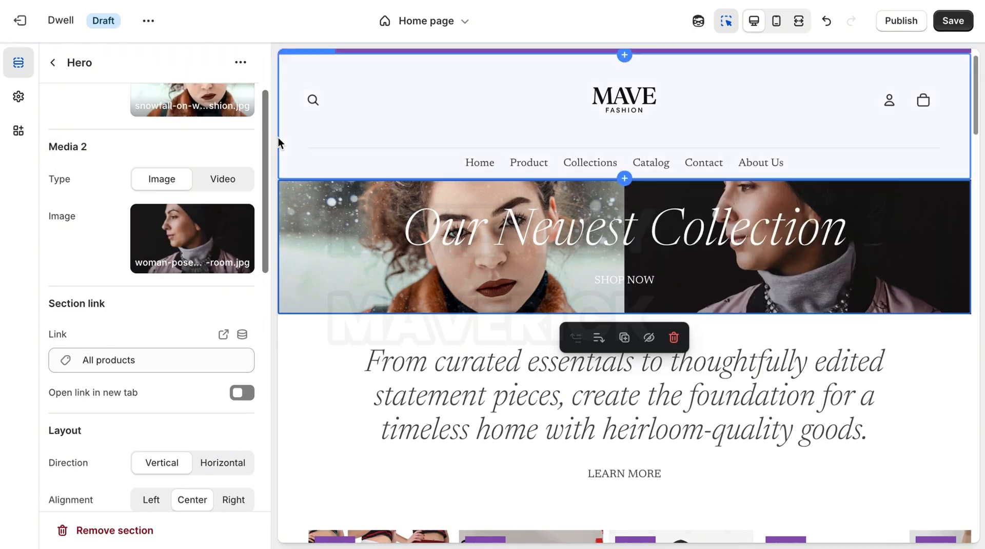
pyautogui.moveTo(266, 141); pyautogui.dragTo(255, 103)
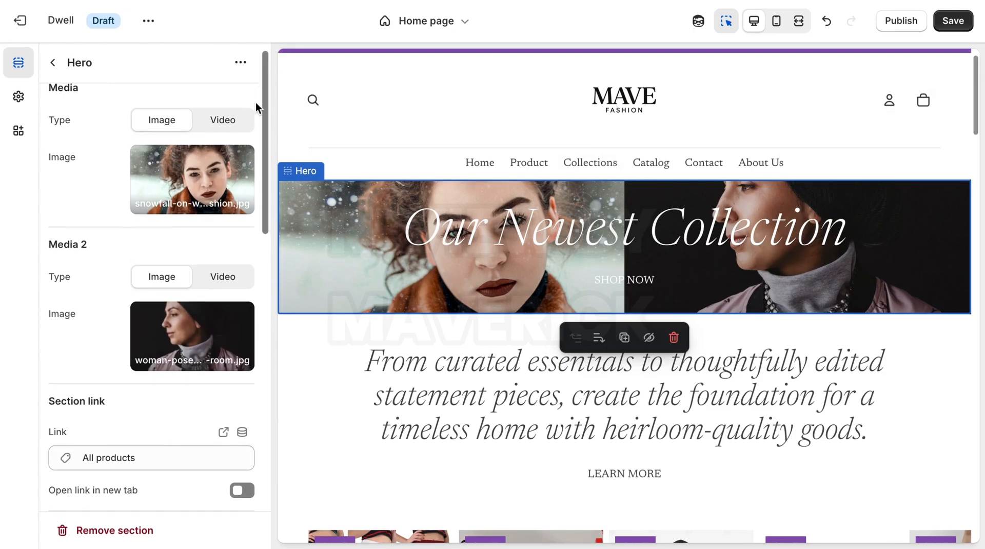
# Step: Open the Hero section's text block and copy its heading "Our Newest Collection"
pyautogui.click(52, 63)
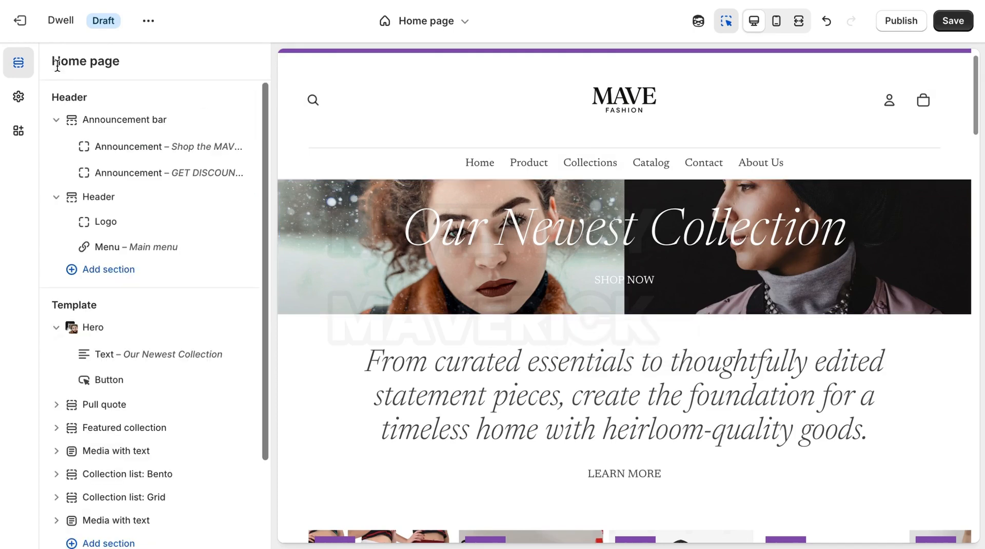
pyautogui.click(137, 359)
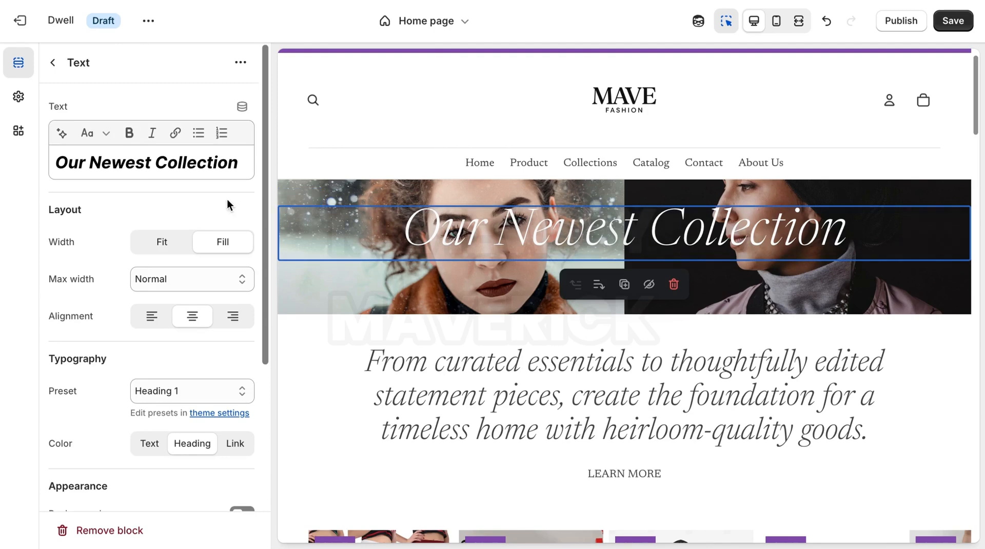
pyautogui.tripleClick(201, 163)
pyautogui.rightClick(201, 164)
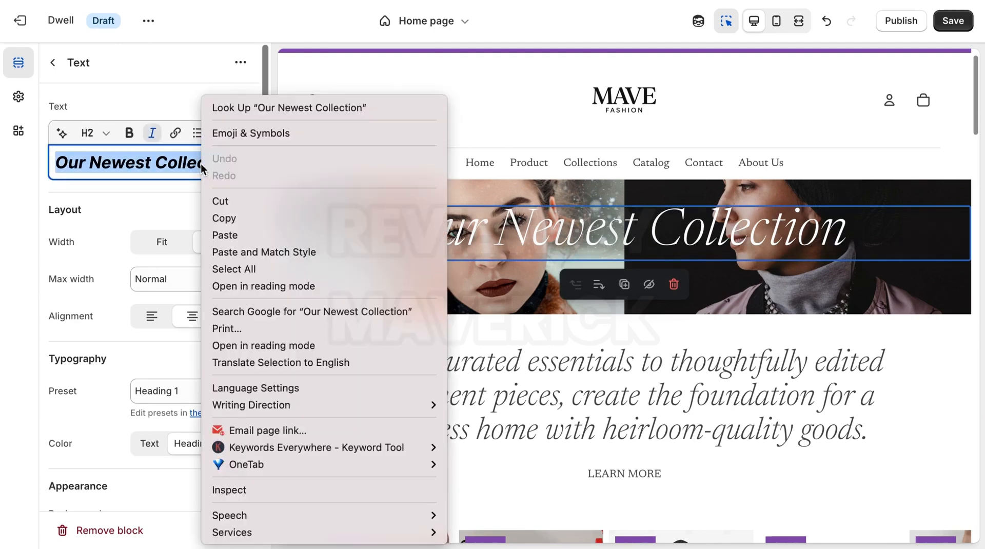
pyautogui.click(245, 219)
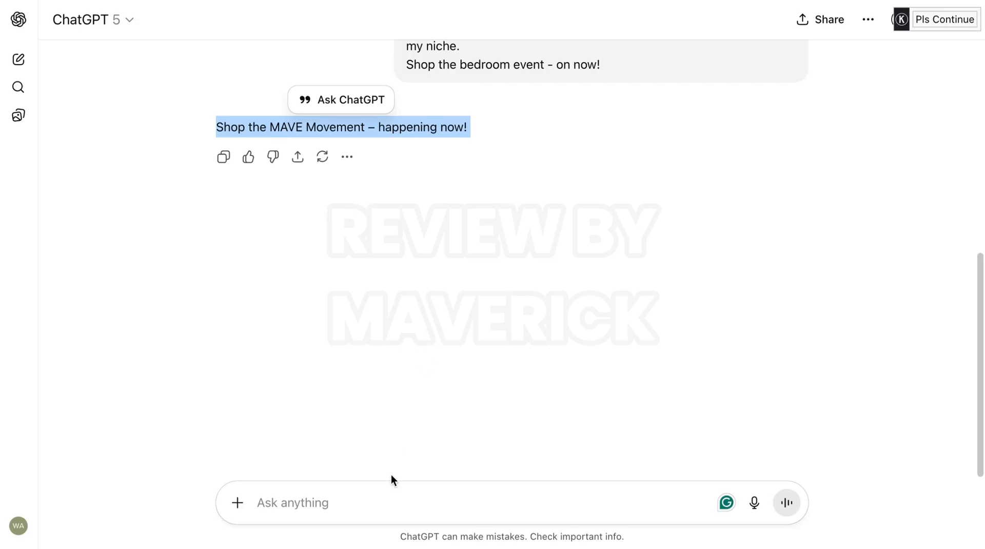
# Step: In the ChatGPT conversation, submit the copied heading "Our Newest Collection" for rewriting and copy the reply "Discover Our Newest MAVE Collection"
pyautogui.click(382, 505)
pyautogui.rightClick(382, 506)
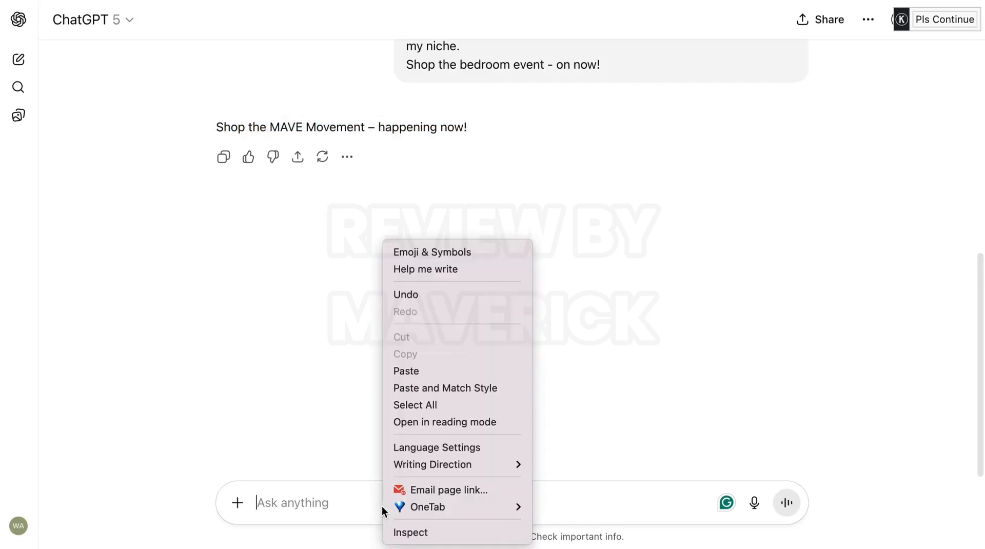
pyautogui.click(423, 371)
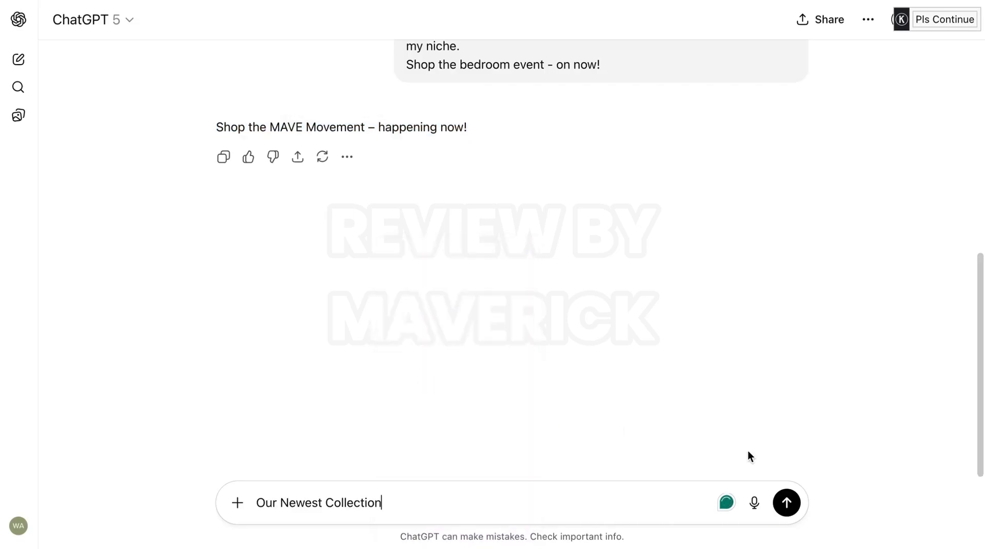
pyautogui.click(787, 503)
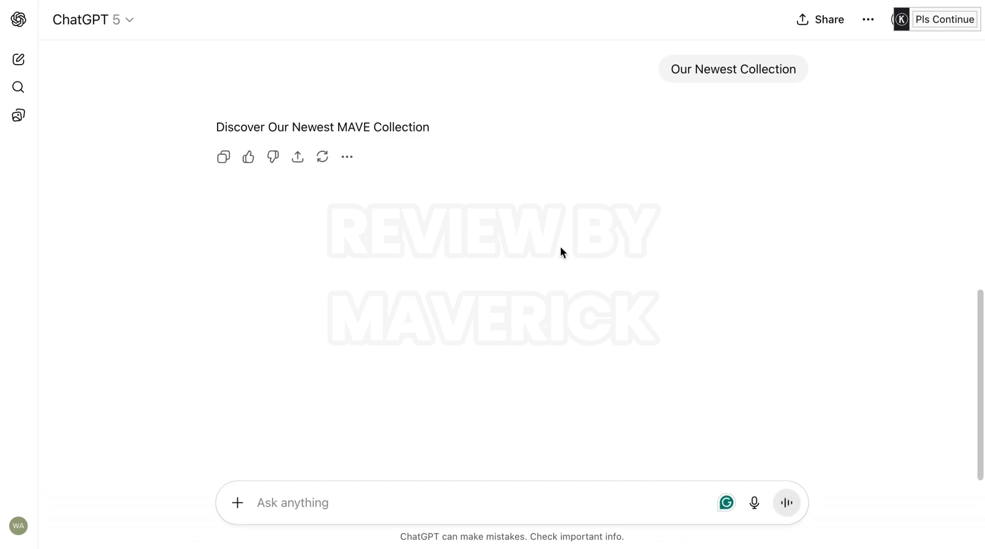
pyautogui.tripleClick(392, 132)
pyautogui.rightClick(392, 132)
pyautogui.click(409, 161)
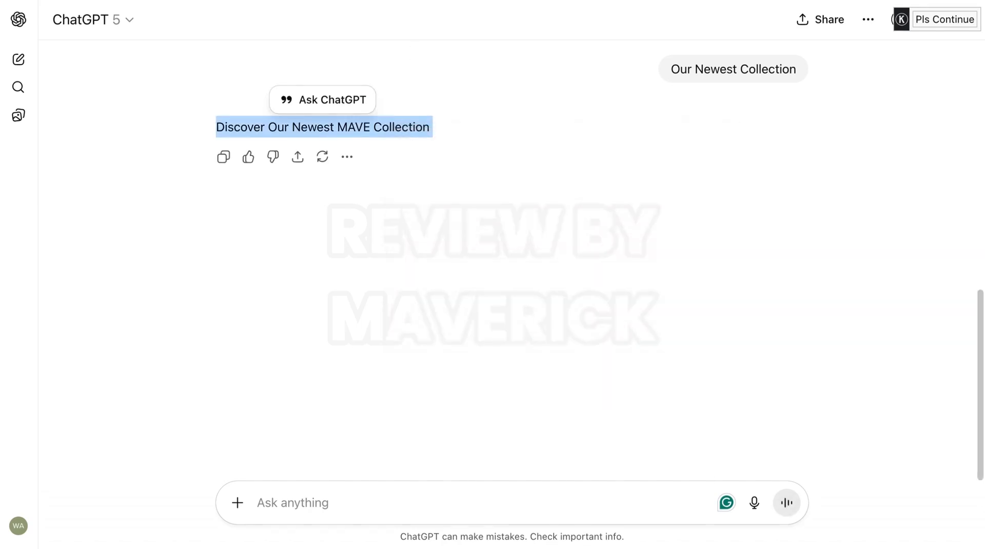
# Step: Switch to the Shopify theme editor and replace the Hero heading with "Discover Our Newest MAVE Collection"
pyautogui.click(457, 1)
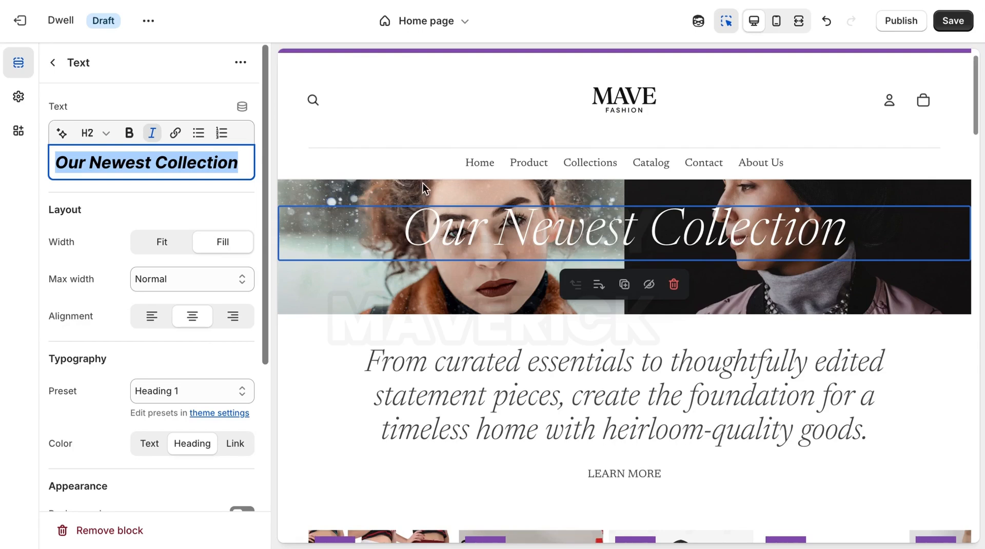
pyautogui.click(235, 163)
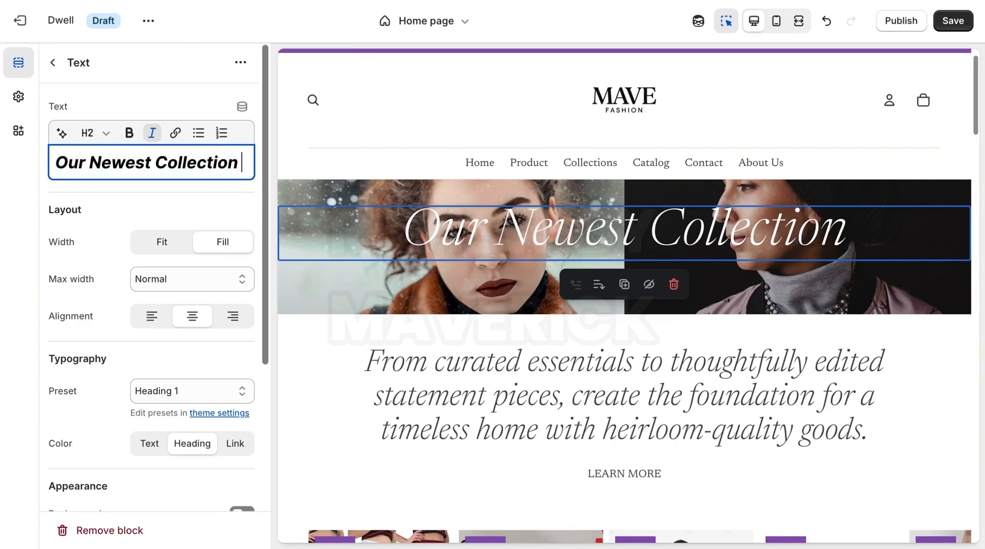
pyautogui.rightClick(244, 165)
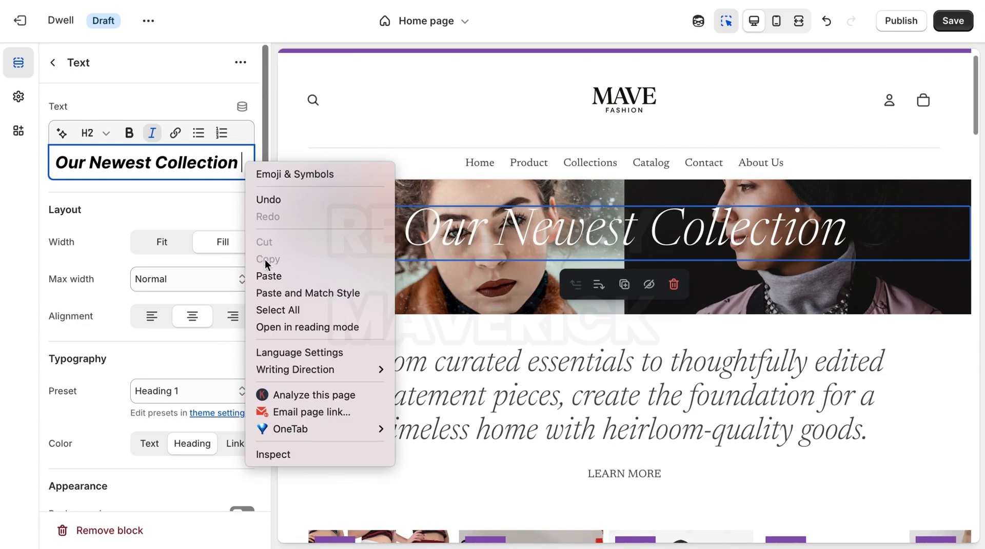
pyautogui.click(267, 275)
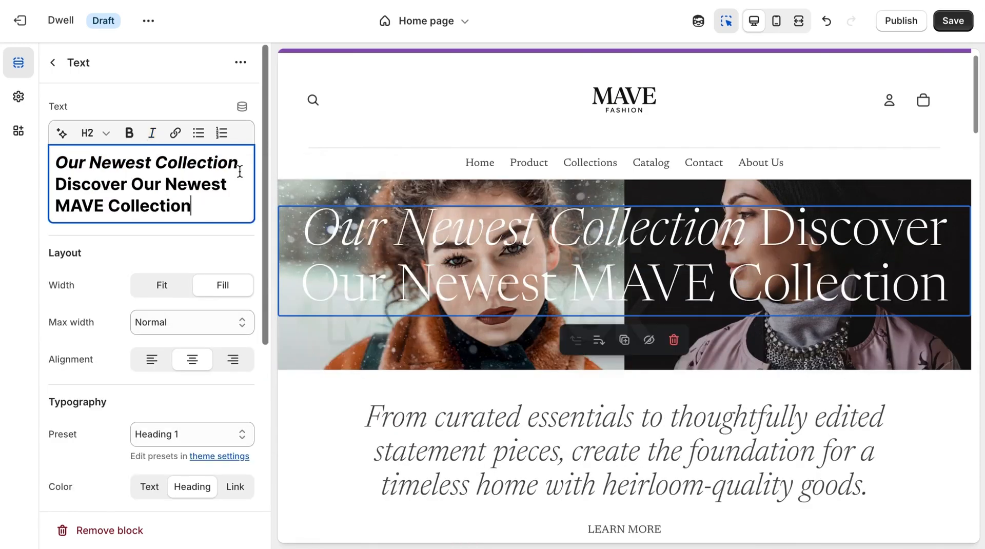
pyautogui.moveTo(241, 163); pyautogui.dragTo(57, 160)
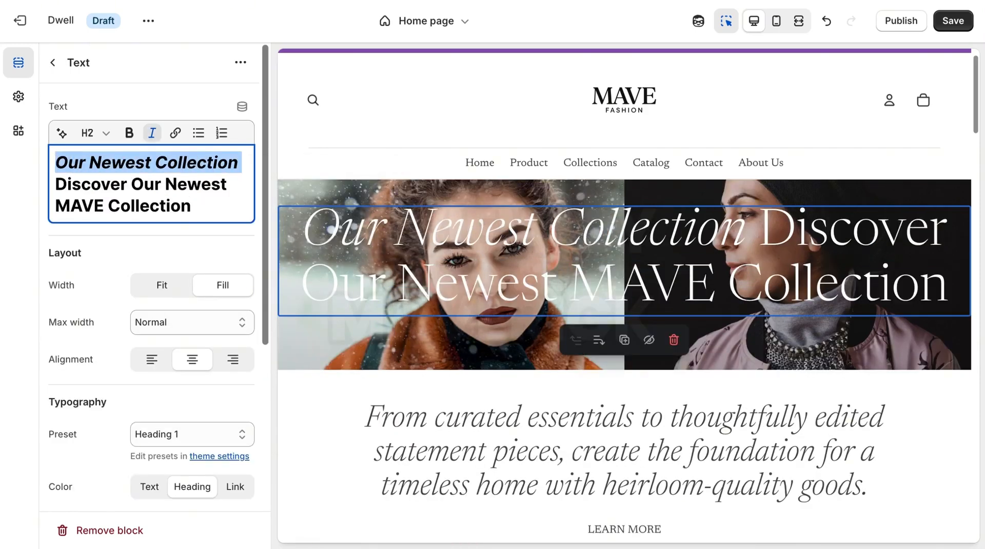
pyautogui.press('BackSpace')
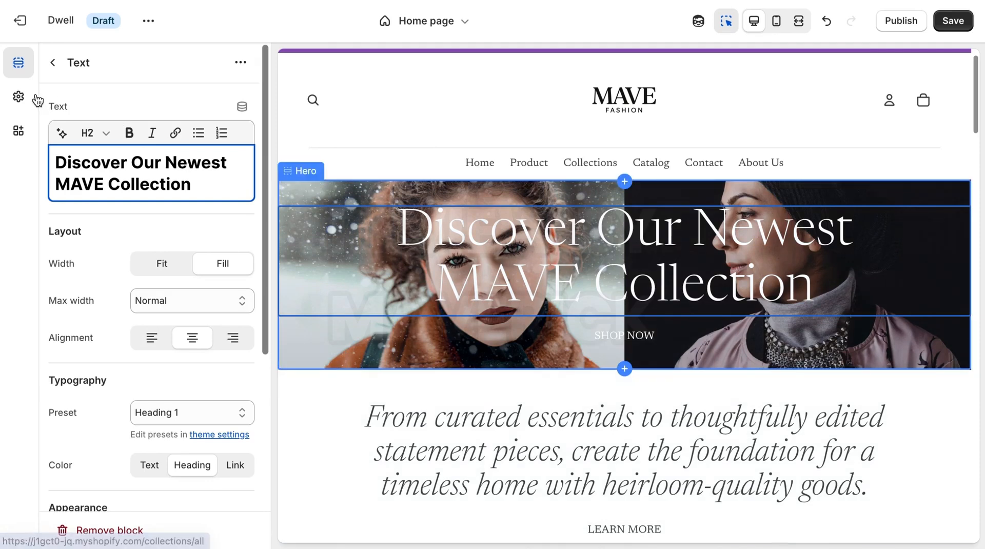
# Step: Open the Hero section's button block and review its label, link and style settings
pyautogui.click(53, 64)
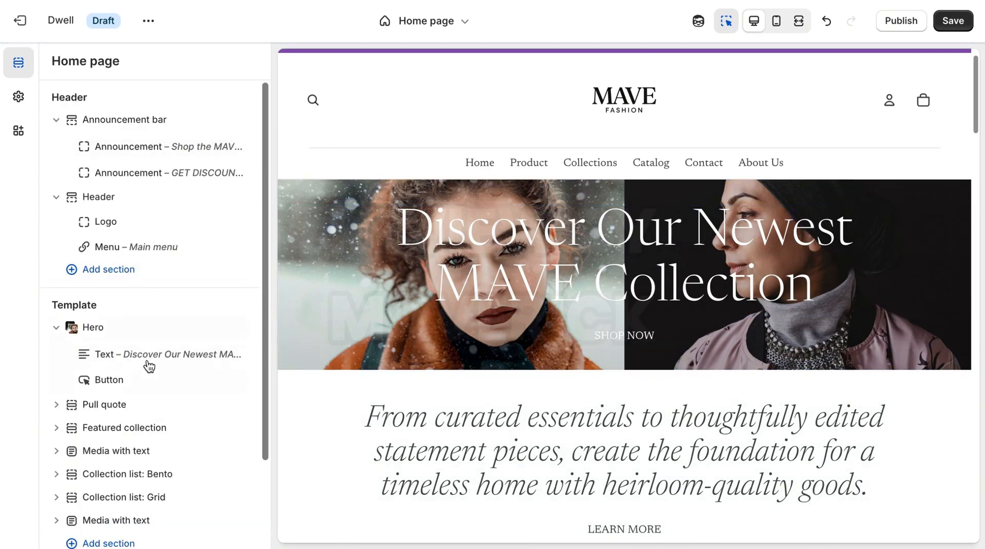
pyautogui.click(144, 382)
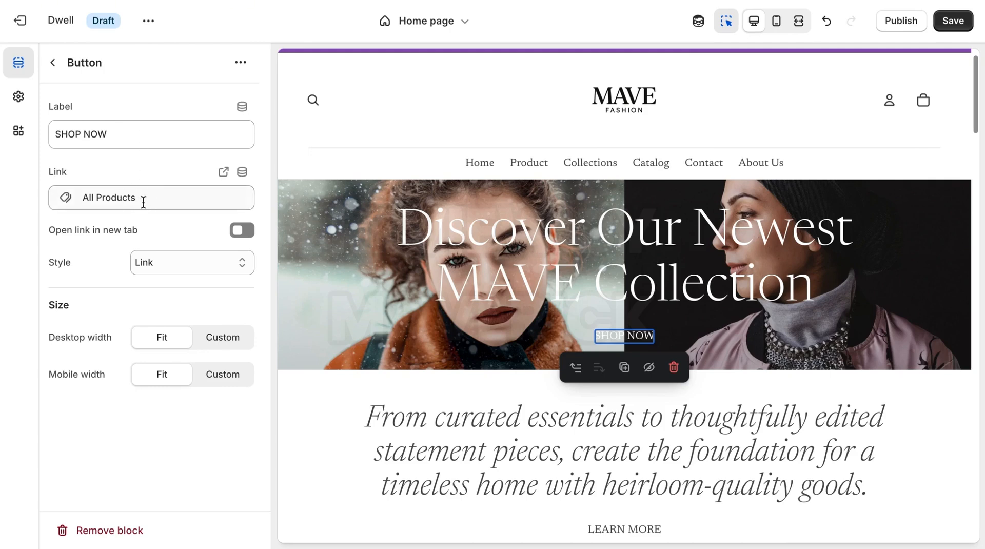
pyautogui.click(207, 272)
pyautogui.click(210, 279)
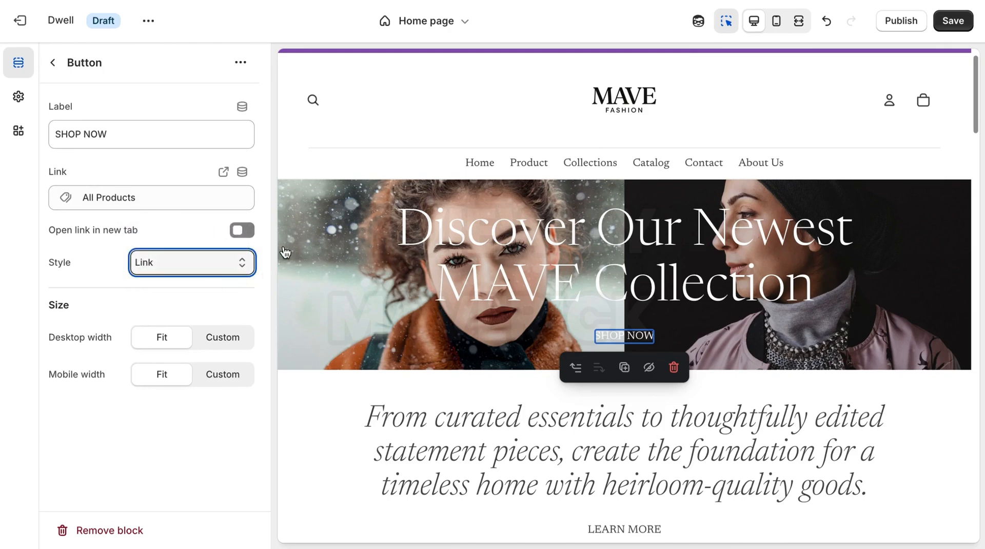
pyautogui.click(214, 199)
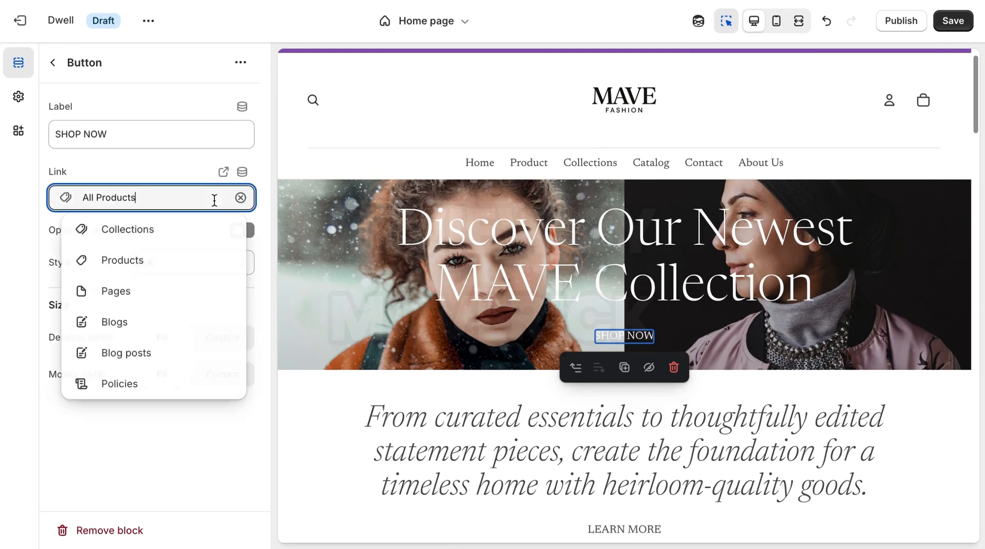
pyautogui.click(159, 146)
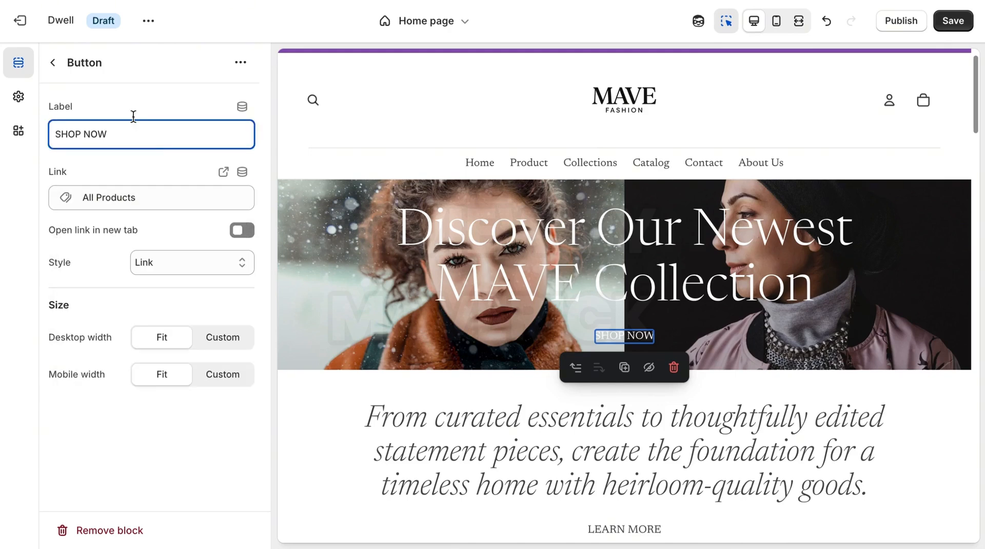
pyautogui.click(62, 66)
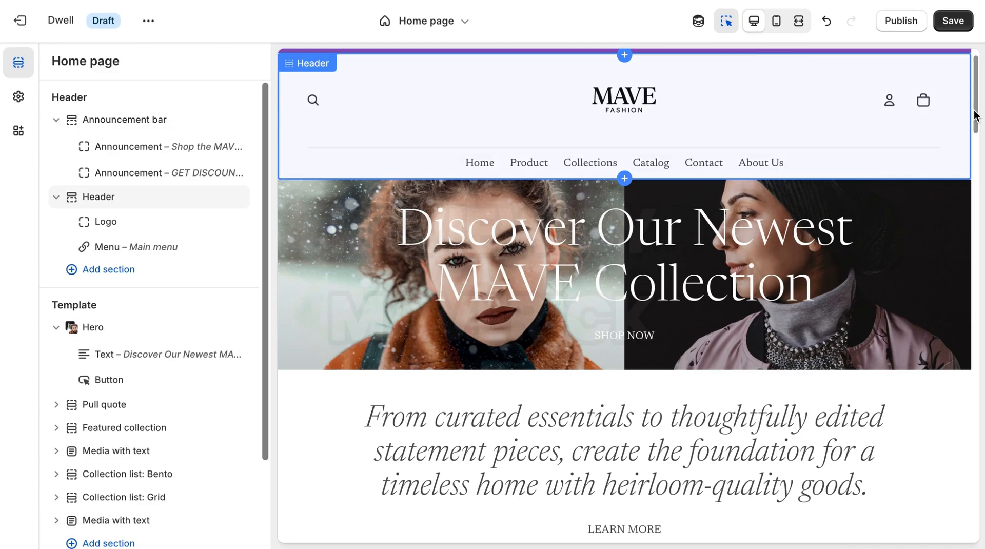
# Step: Open the Pull quote section's heading block and copy its full text beginning "From curated essentials"
pyautogui.scroll(-6, 701, 167)
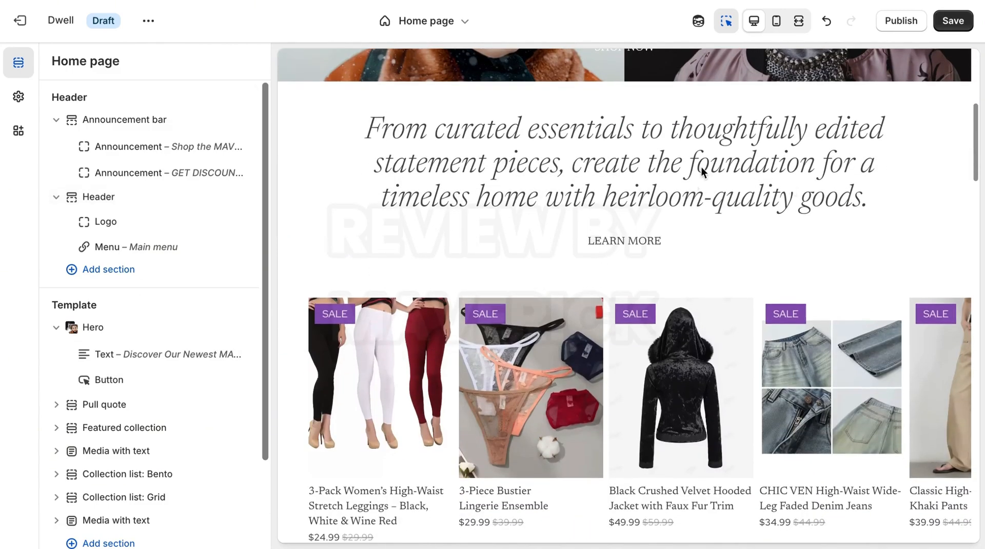
pyautogui.click(691, 135)
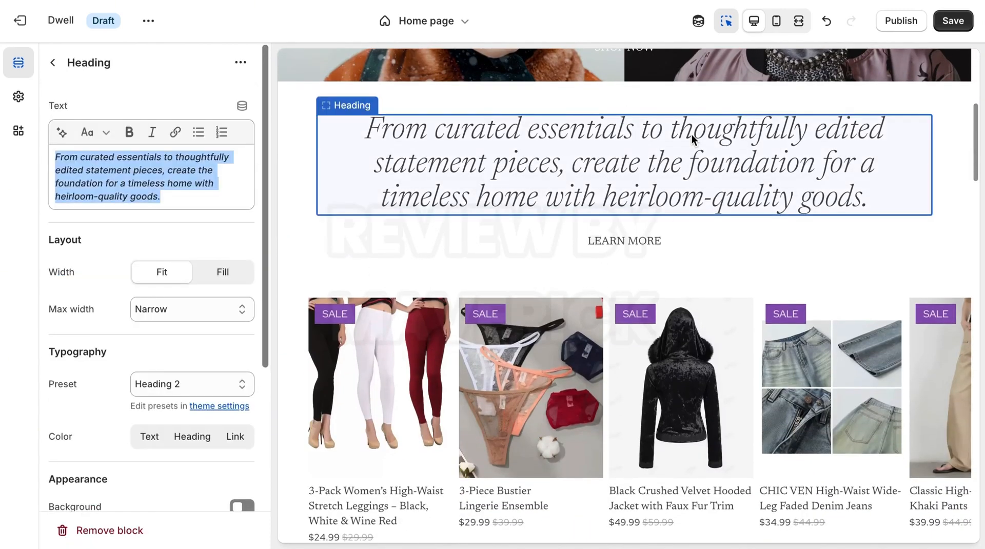
pyautogui.click(52, 62)
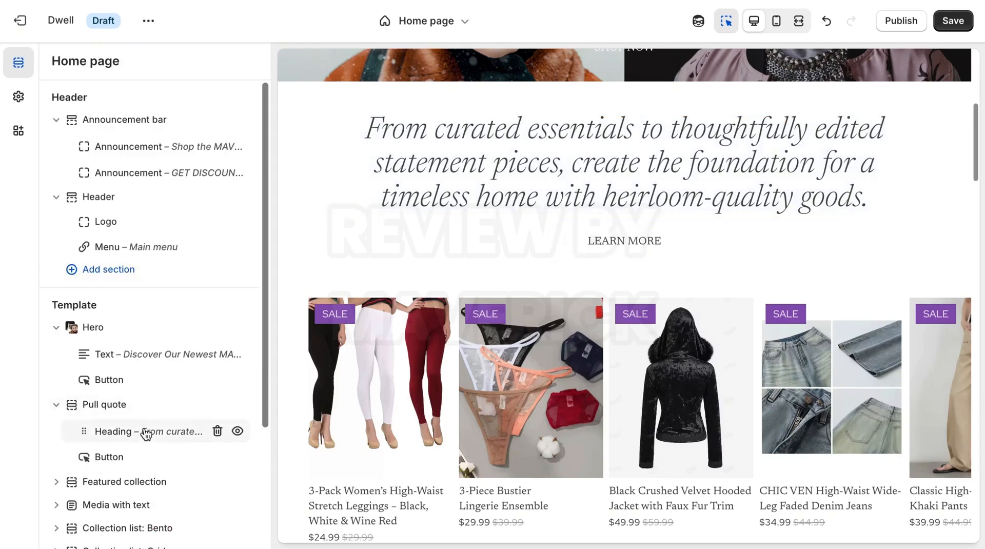
pyautogui.click(146, 432)
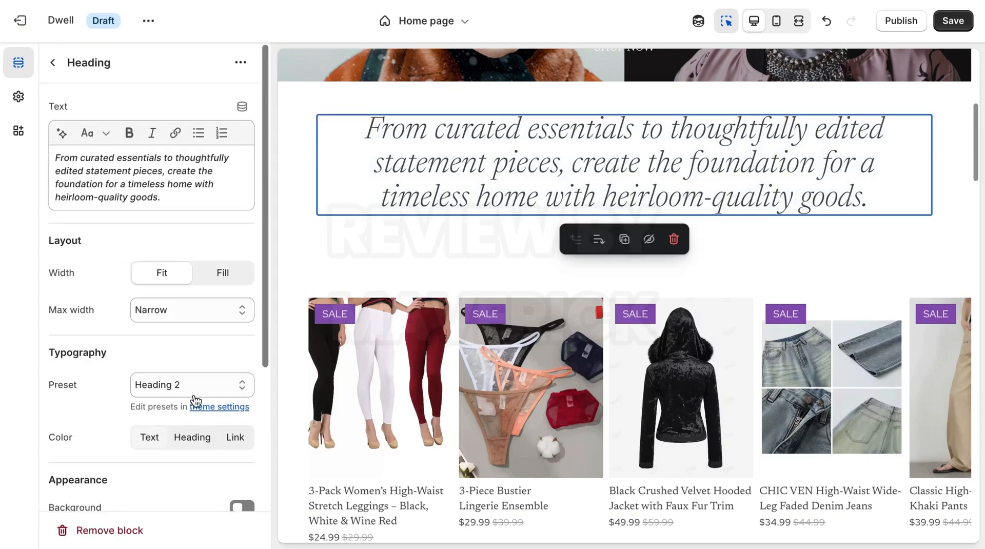
pyautogui.tripleClick(185, 170)
pyautogui.press('Escape')
pyautogui.rightClick(187, 180)
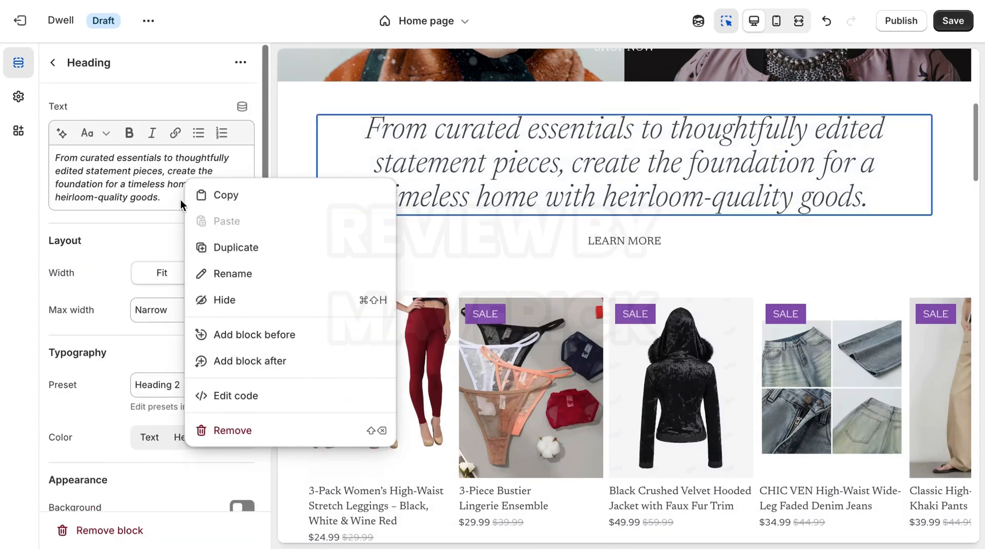
pyautogui.click(160, 190)
pyautogui.tripleClick(160, 190)
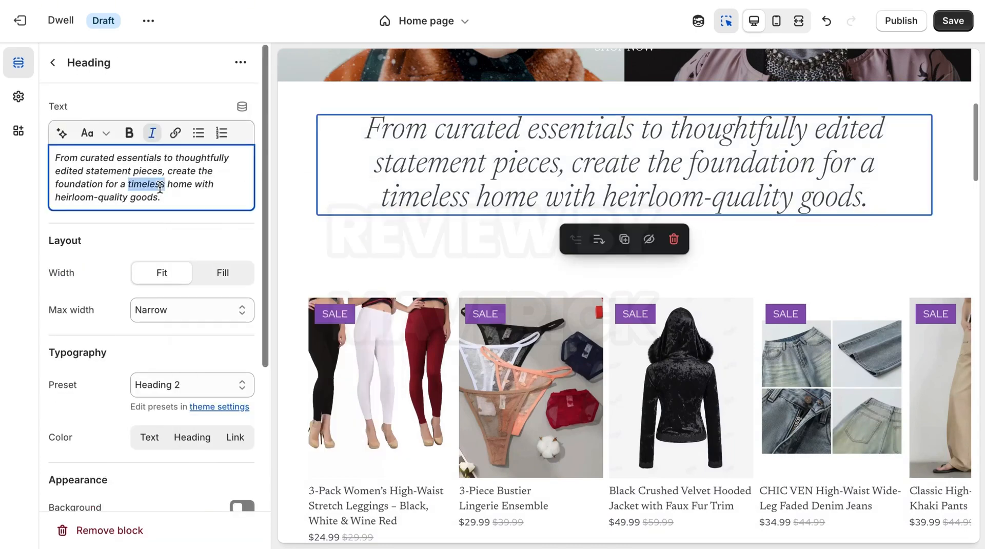
pyautogui.rightClick(159, 190)
pyautogui.click(176, 219)
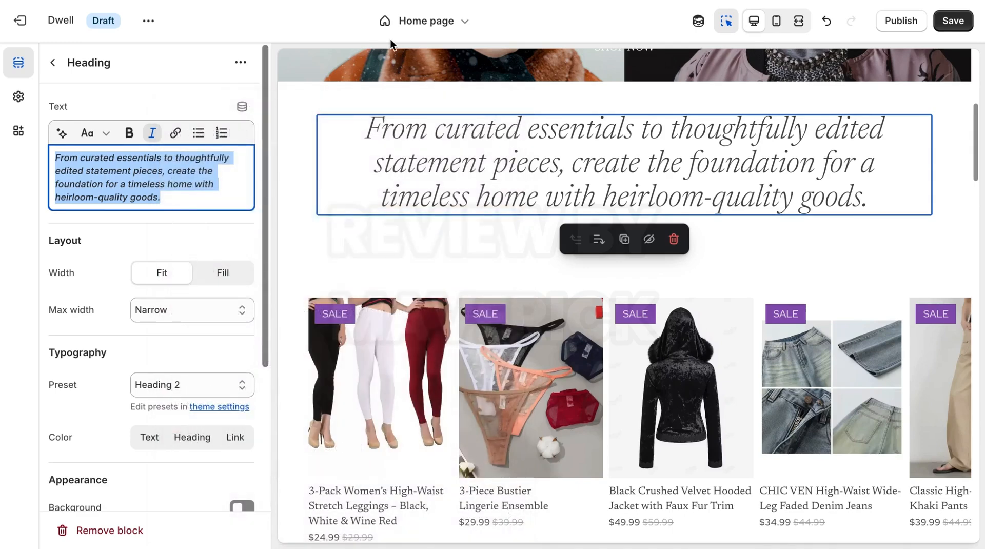
# Step: In the ChatGPT conversation, submit the copied Pull quote heading for rewriting and copy the reply beginning "From performance essentials to standout activewear"
pyautogui.press('super+Tab')
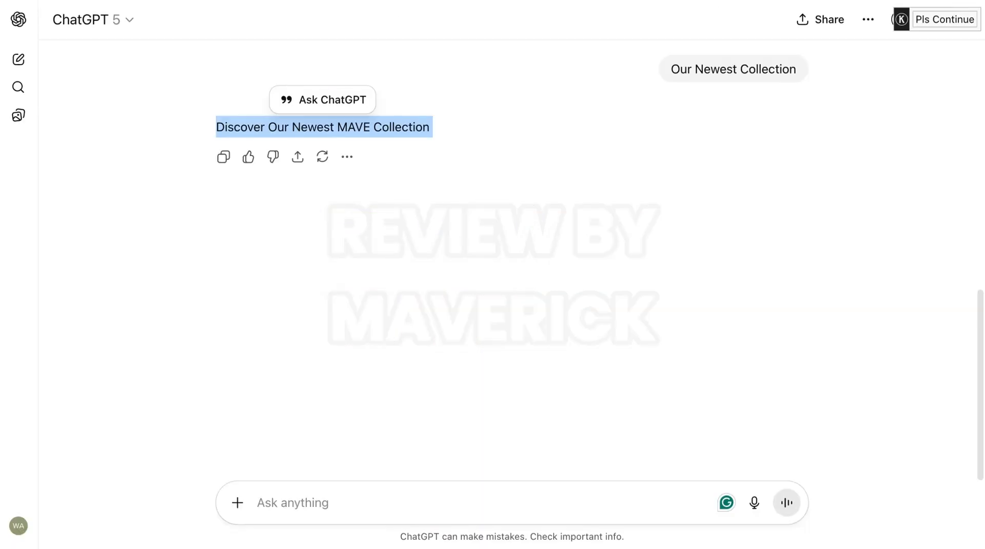
pyautogui.rightClick(462, 499)
pyautogui.click(486, 371)
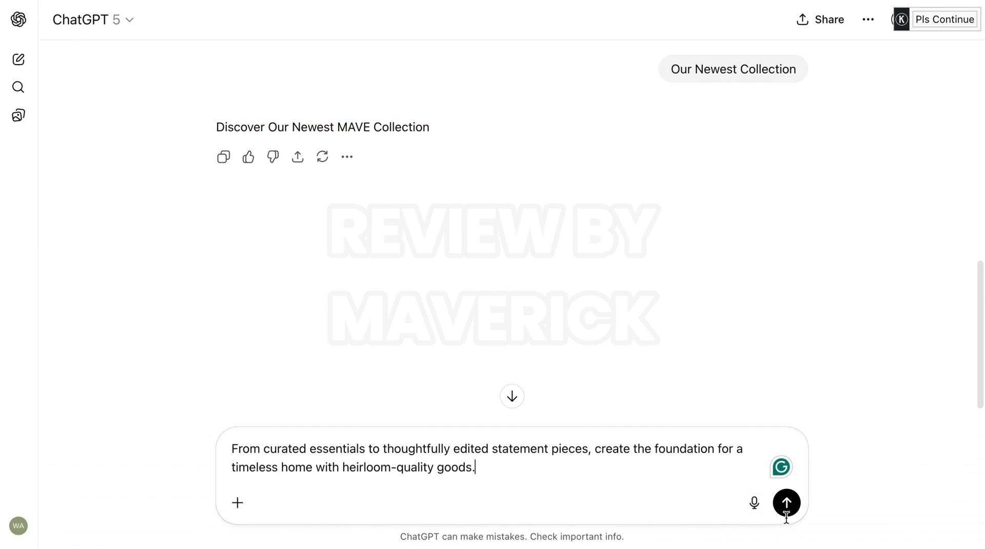
pyautogui.click(790, 512)
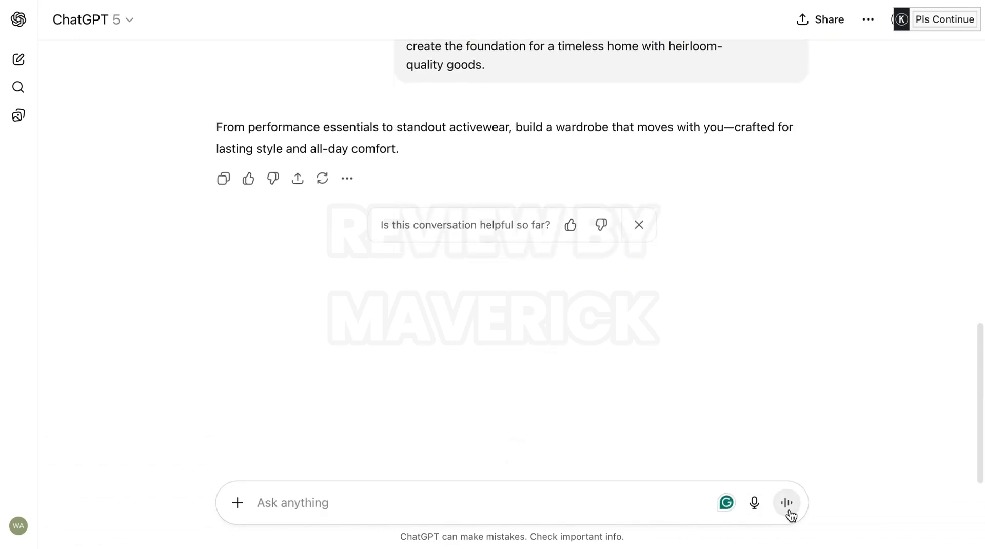
pyautogui.tripleClick(612, 128)
pyautogui.rightClick(612, 129)
pyautogui.click(526, 165)
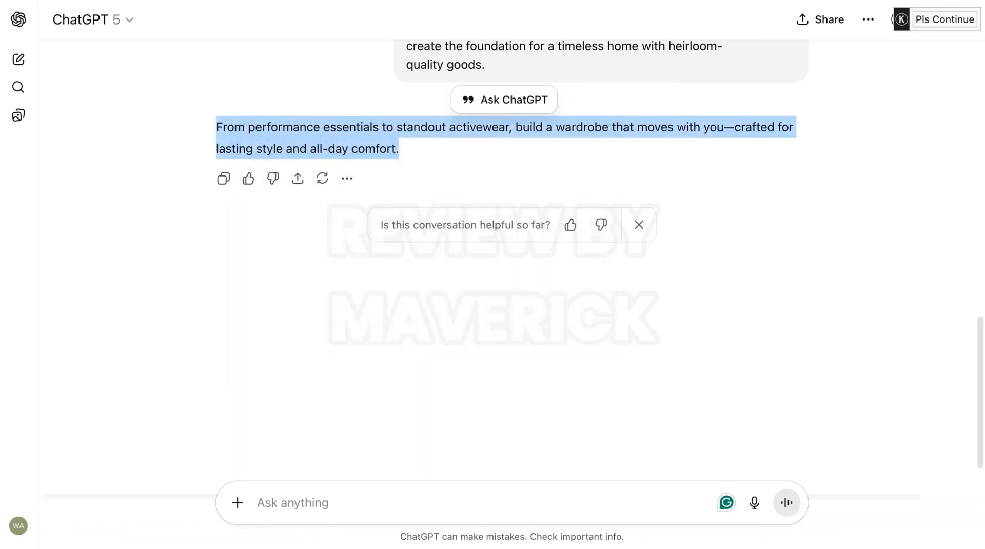
# Step: In the Shopify theme editor, replace the Pull quote heading with the copied ChatGPT text and change the dash after "you" to a comma
pyautogui.press('super+Tab')
pyautogui.rightClick(179, 177)
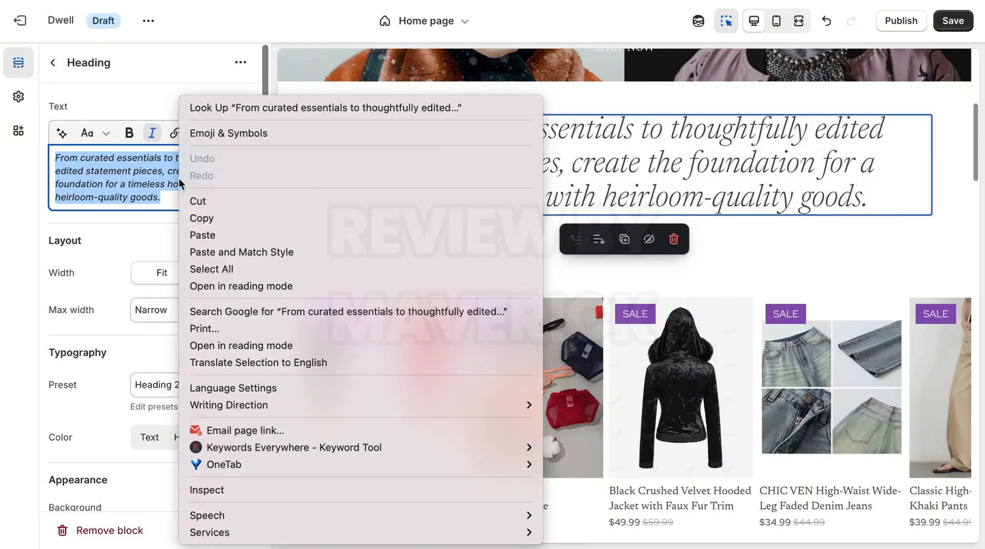
pyautogui.click(210, 228)
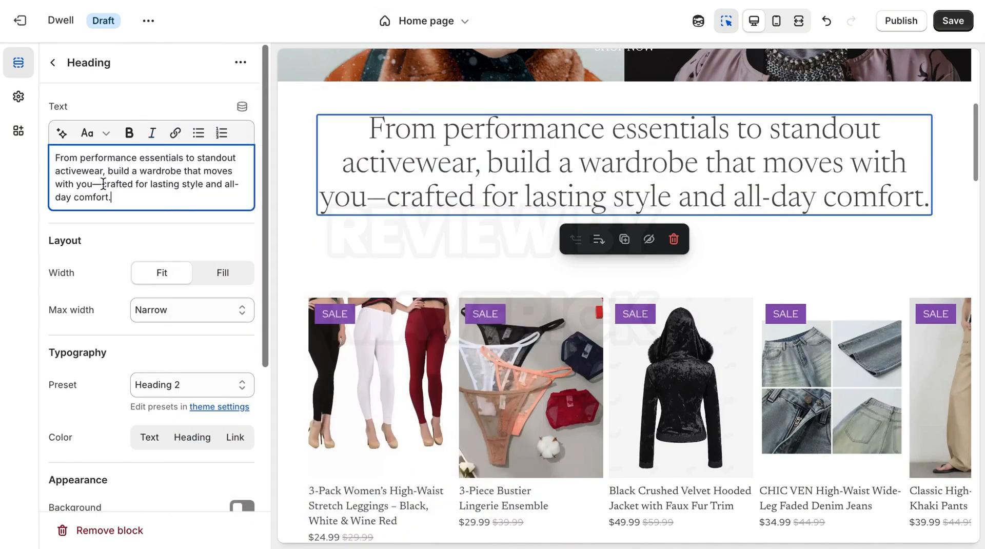
pyautogui.press('BackSpace')
pyautogui.write(',')
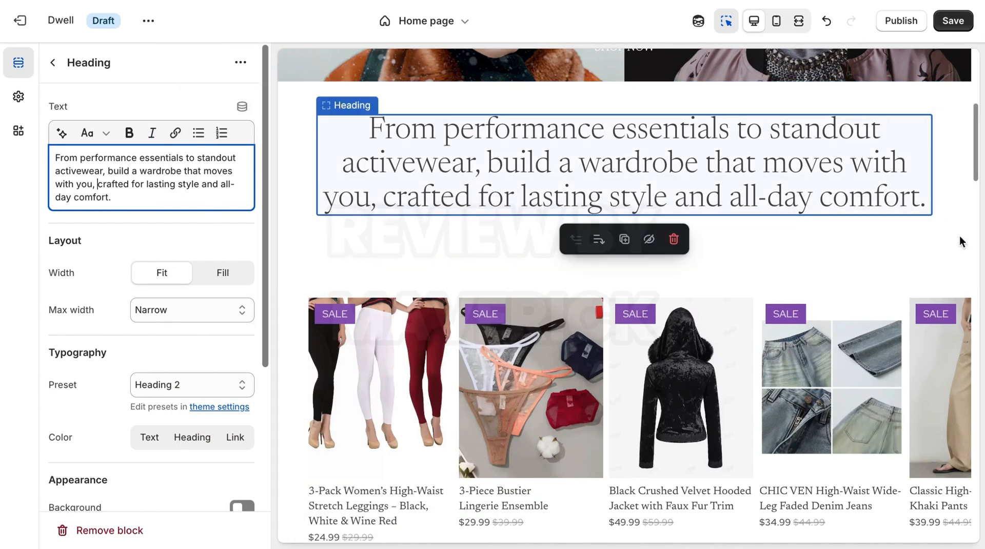
# Step: Open the Pull quote section's button block and set its label to "EXPLORE MORE"
pyautogui.click(634, 242)
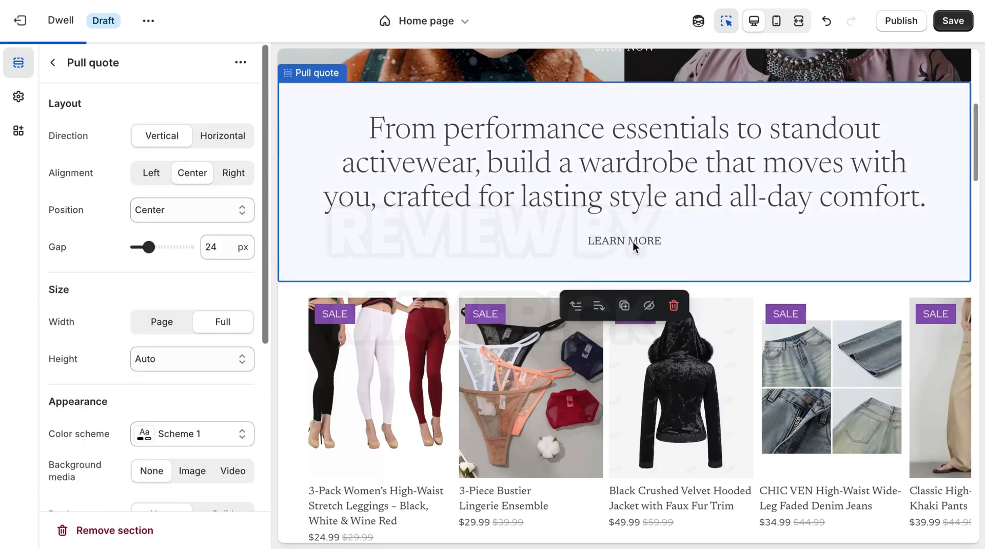
pyautogui.click(589, 242)
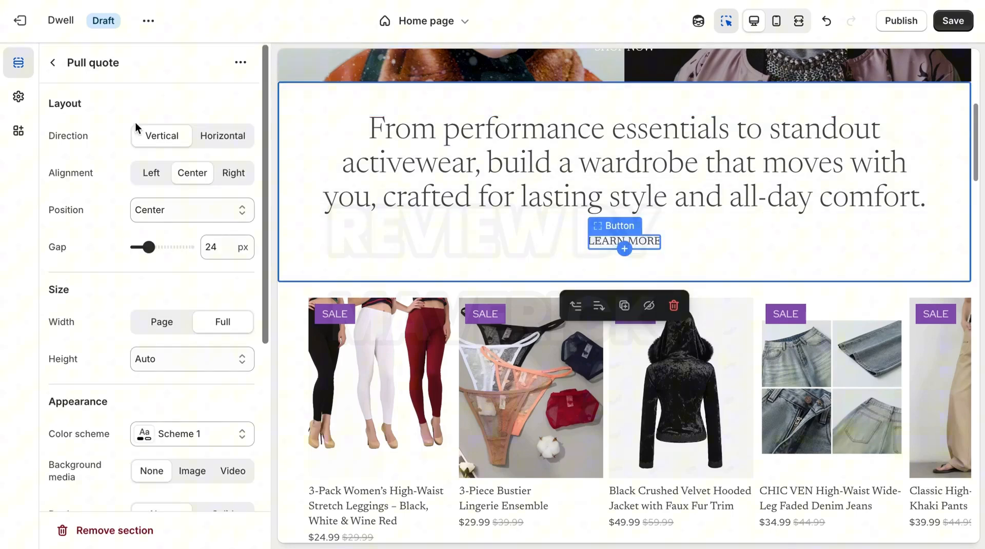
pyautogui.click(53, 63)
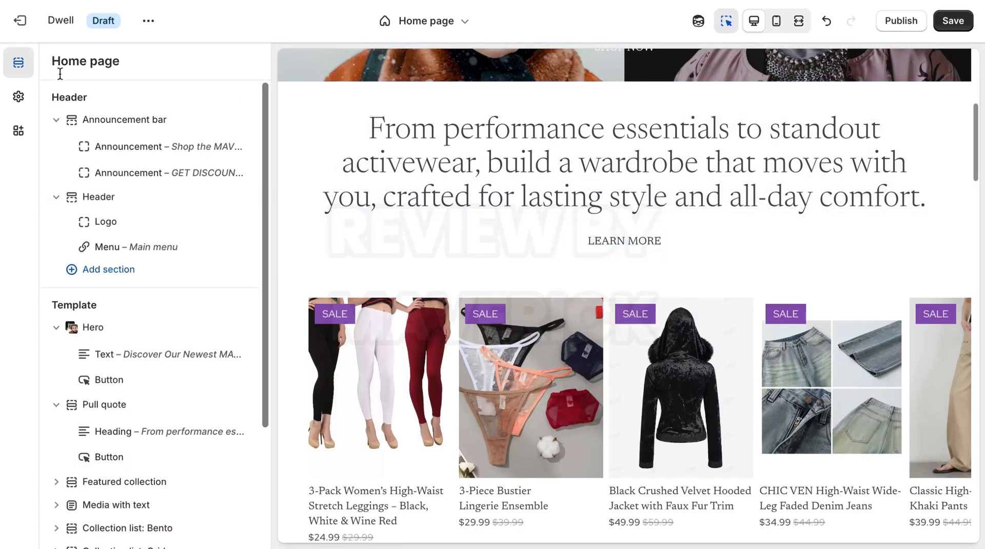
pyautogui.click(163, 409)
pyautogui.press('Escape')
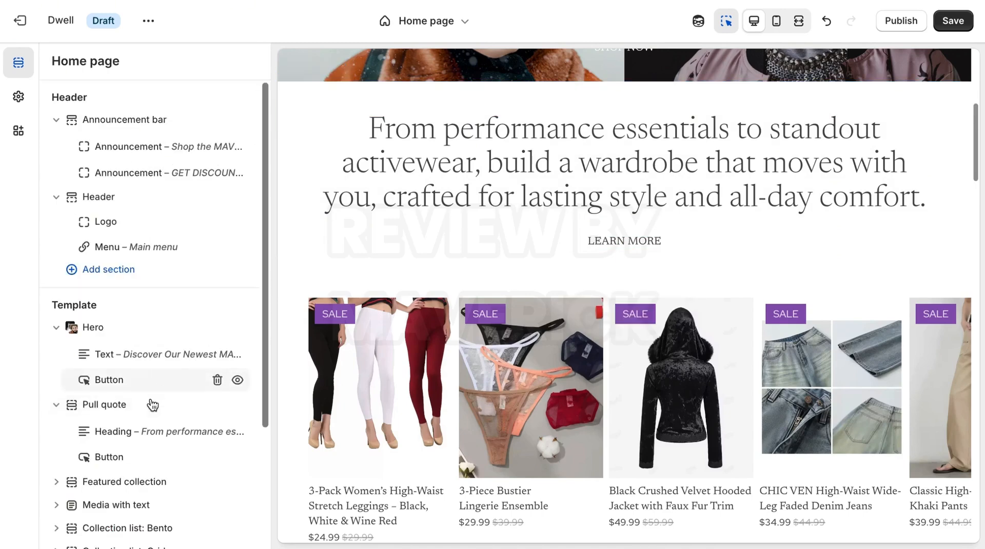
pyautogui.click(110, 457)
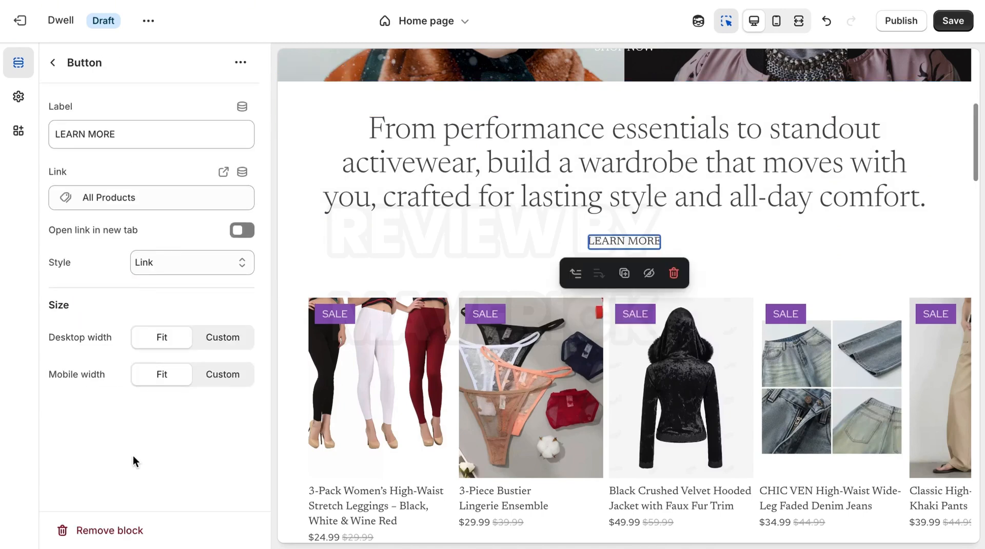
pyautogui.click(85, 136)
pyautogui.press('BackSpace')
pyautogui.press('BackSpace')
pyautogui.press('BackSpace')
pyautogui.press('BackSpace')
pyautogui.press('BackSpace')
pyautogui.press('BackSpace')
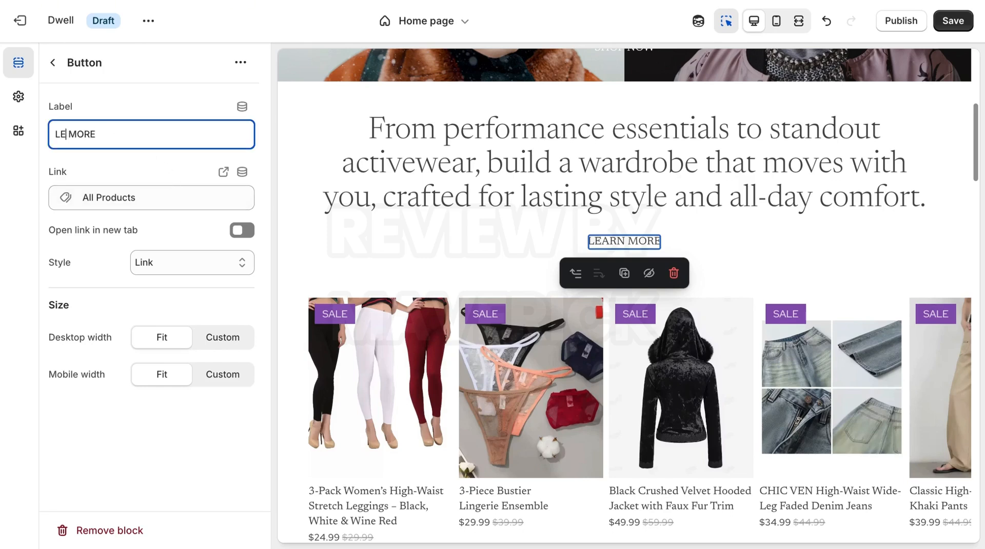
pyautogui.write('EXPLORE')
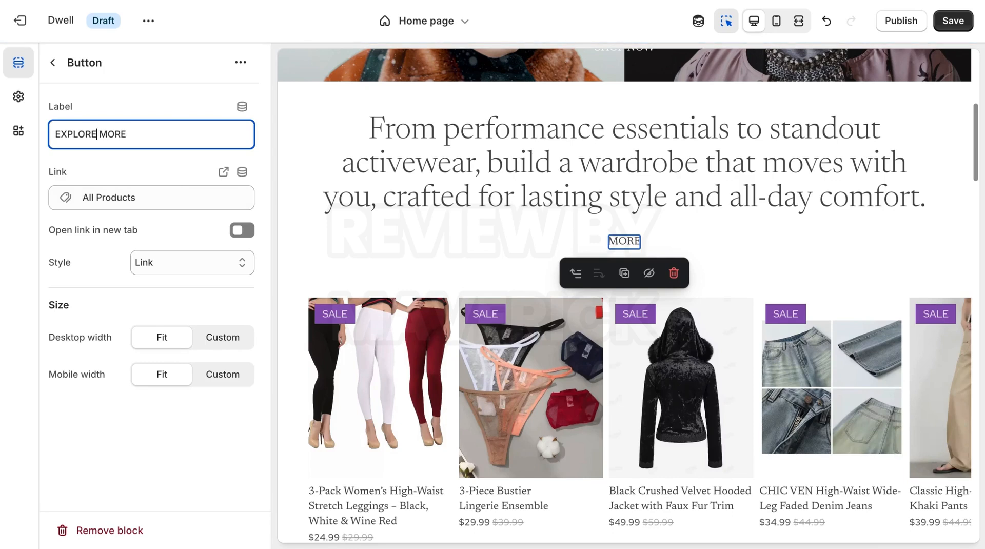
pyautogui.click(126, 96)
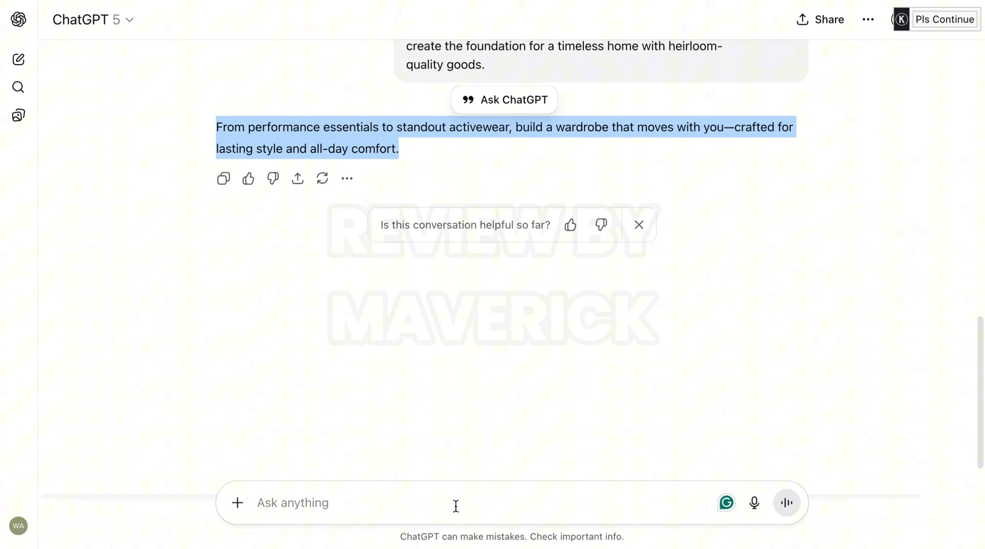
# Step: In the ChatGPT conversation, submit "LEARN MORE" for rewriting and copy the reply "Explore Now"
pyautogui.click(456, 506)
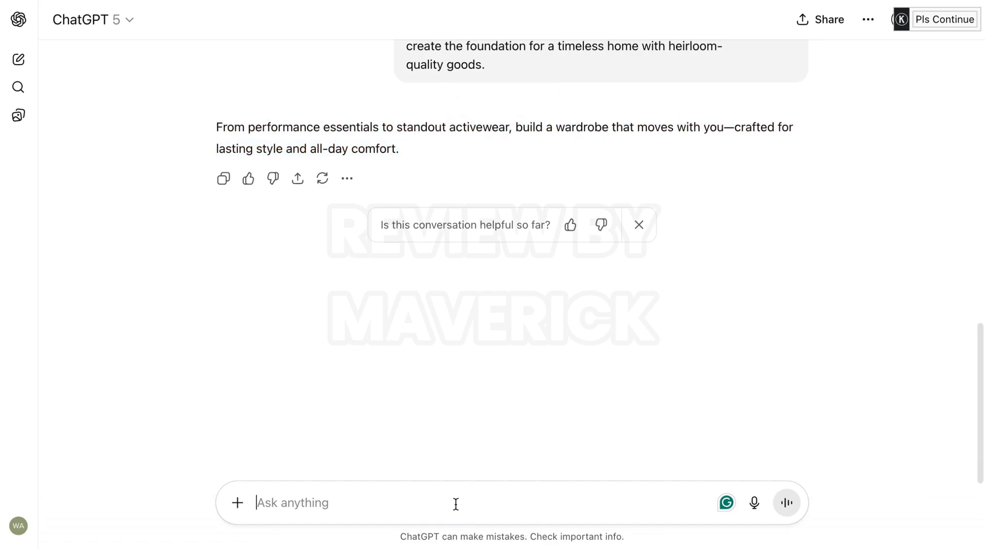
pyautogui.write('LE')
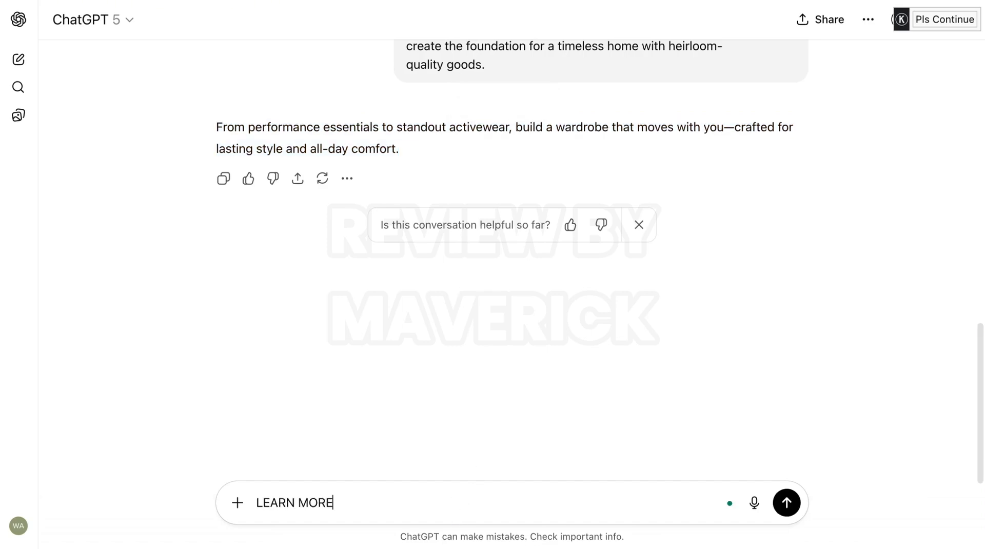
pyautogui.write('ARN MORE')
pyautogui.click(787, 508)
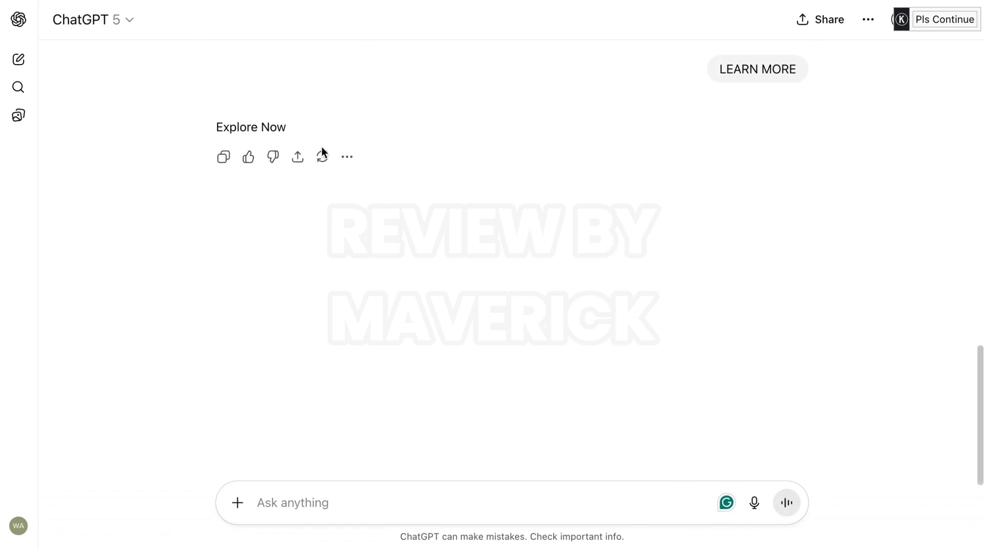
pyautogui.moveTo(285, 129); pyautogui.dragTo(216, 128)
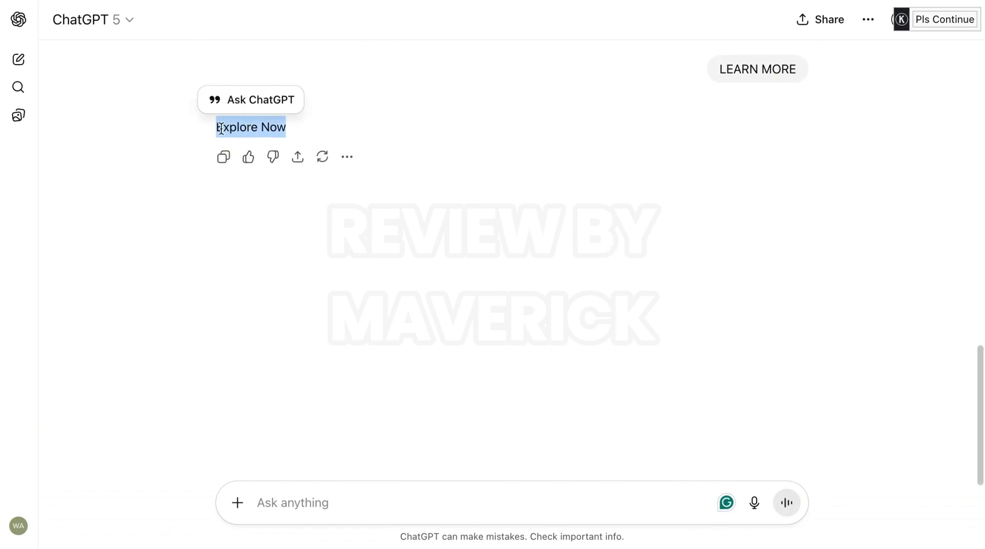
pyautogui.rightClick(224, 128)
pyautogui.click(249, 164)
# Step: In the Shopify theme editor, replace the Pull quote button's label with "EXPLORE NOW" in capitals
pyautogui.click(462, 1)
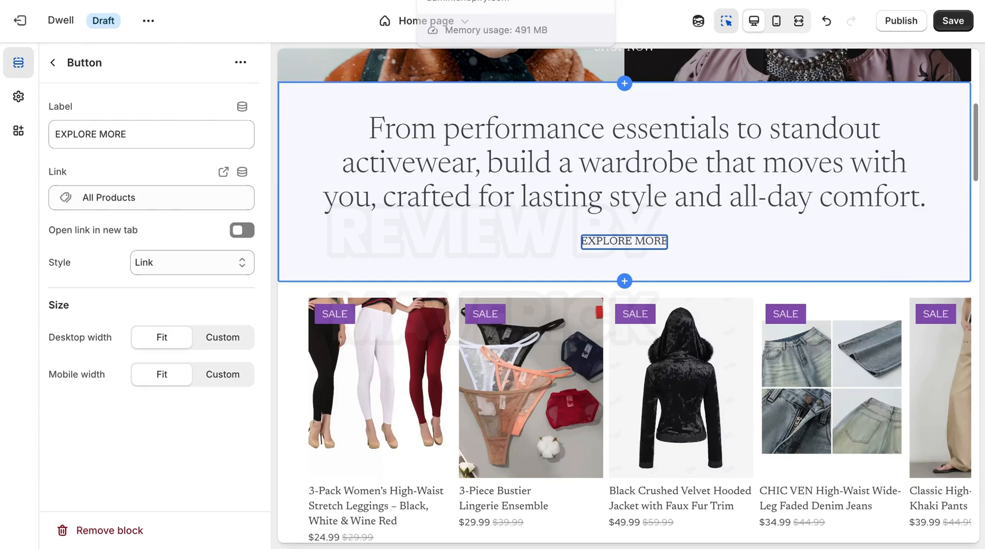
pyautogui.tripleClick(130, 136)
pyautogui.rightClick(131, 138)
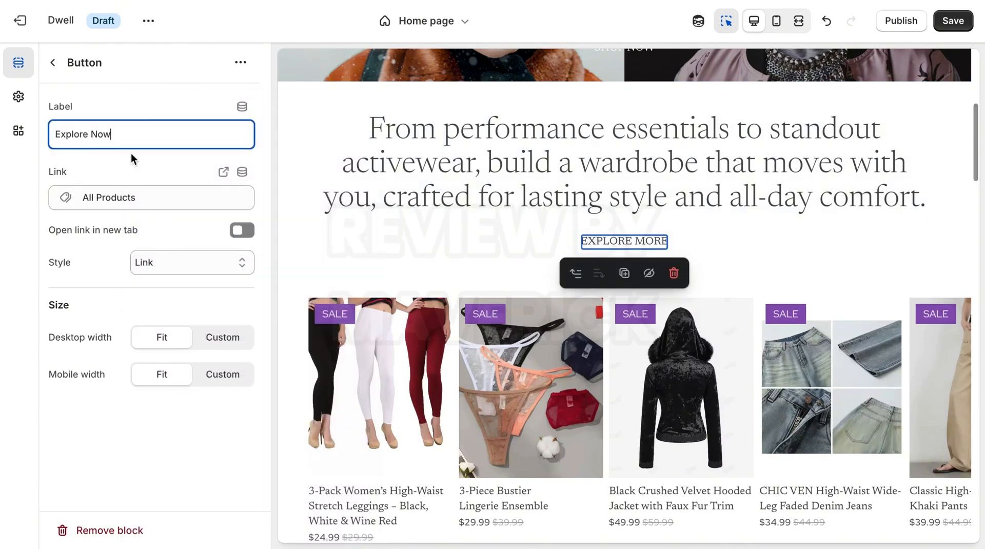
pyautogui.press('BackSpace')
pyautogui.press('BackSpace')
pyautogui.press('BackSpace')
pyautogui.press('BackSpace')
pyautogui.press('BackSpace')
pyautogui.press('BackSpace')
pyautogui.press('BackSpace')
pyautogui.press('BackSpace')
pyautogui.press('BackSpace')
pyautogui.press('BackSpace')
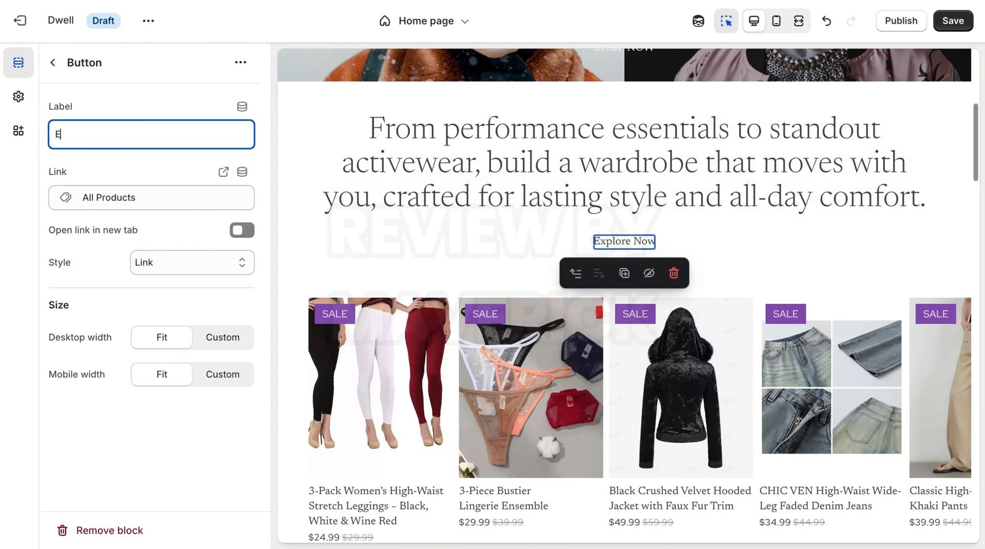
pyautogui.write('XPLOR')
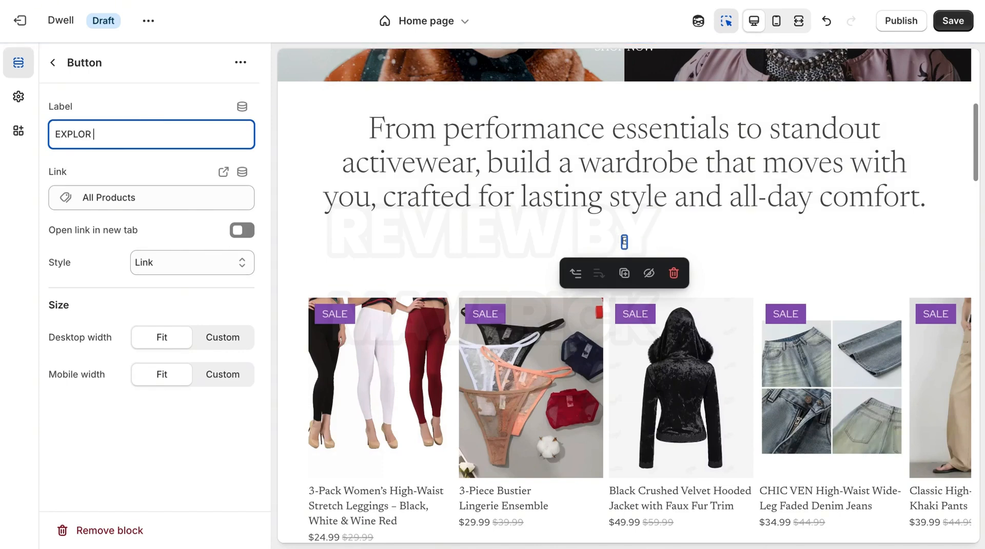
pyautogui.write(' NO')
pyautogui.press('BackSpace')
pyautogui.press('BackSpace')
pyautogui.press('BackSpace')
pyautogui.write('E')
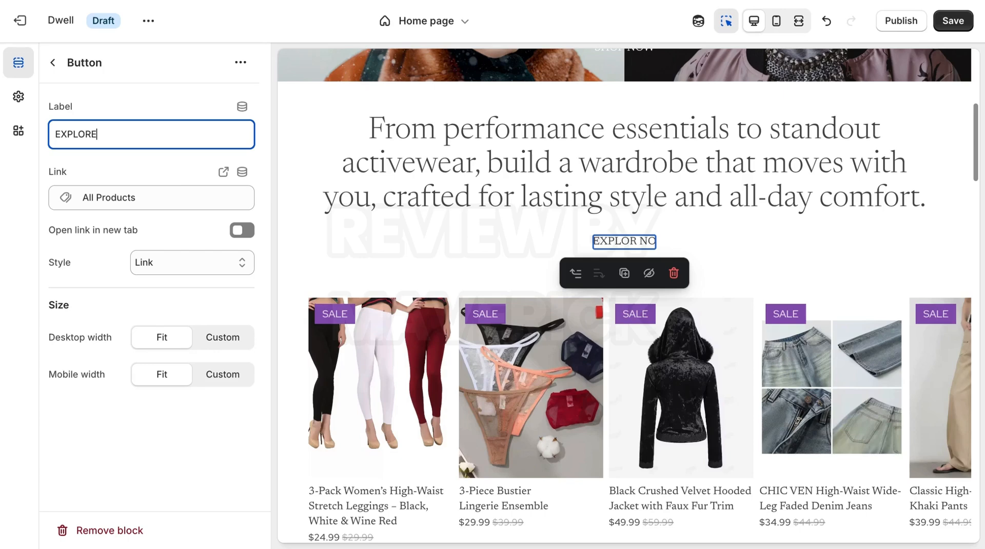
pyautogui.write(' NOW')
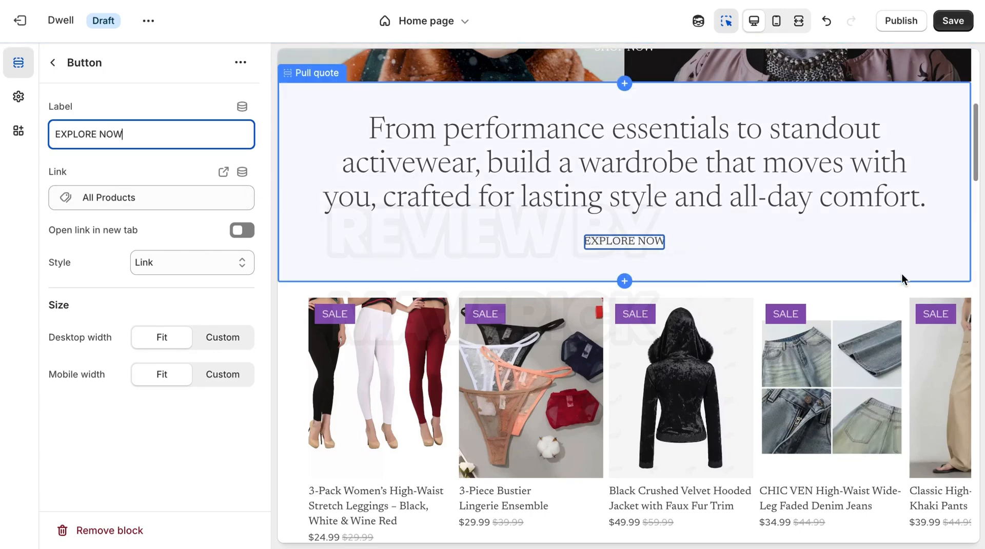
# Step: Open the Featured collection section's settings and set its product count to 13
pyautogui.moveTo(978, 177); pyautogui.dragTo(980, 199)
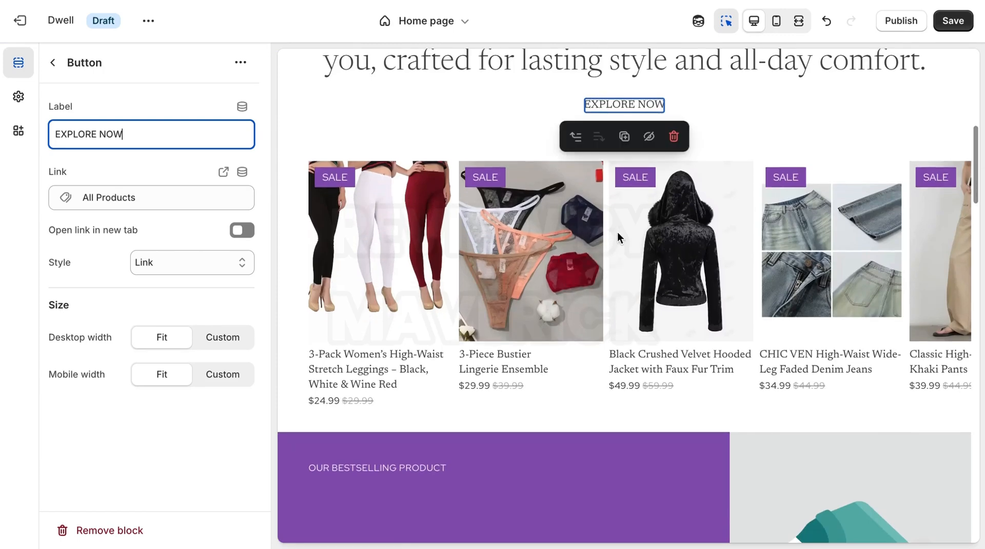
pyautogui.click(52, 62)
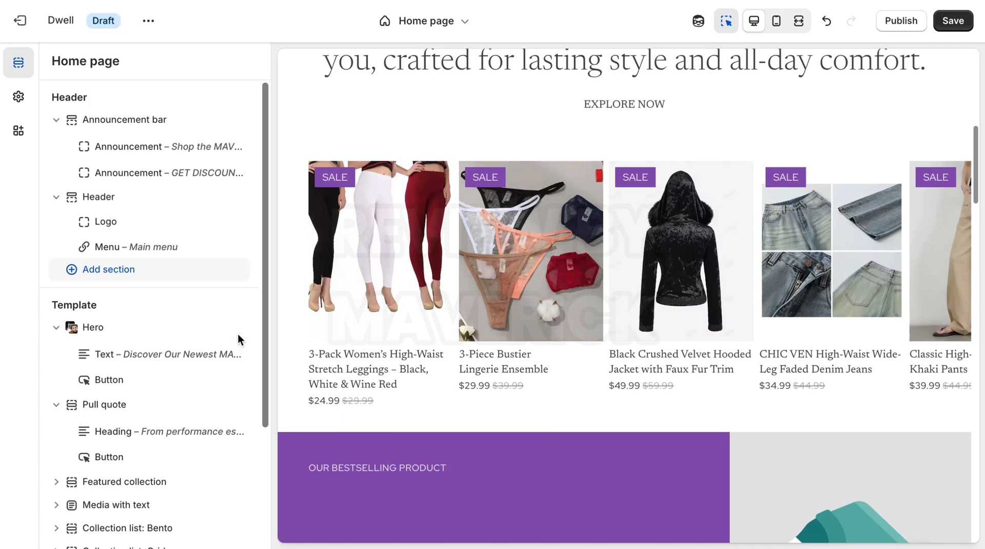
pyautogui.moveTo(266, 338); pyautogui.dragTo(260, 468)
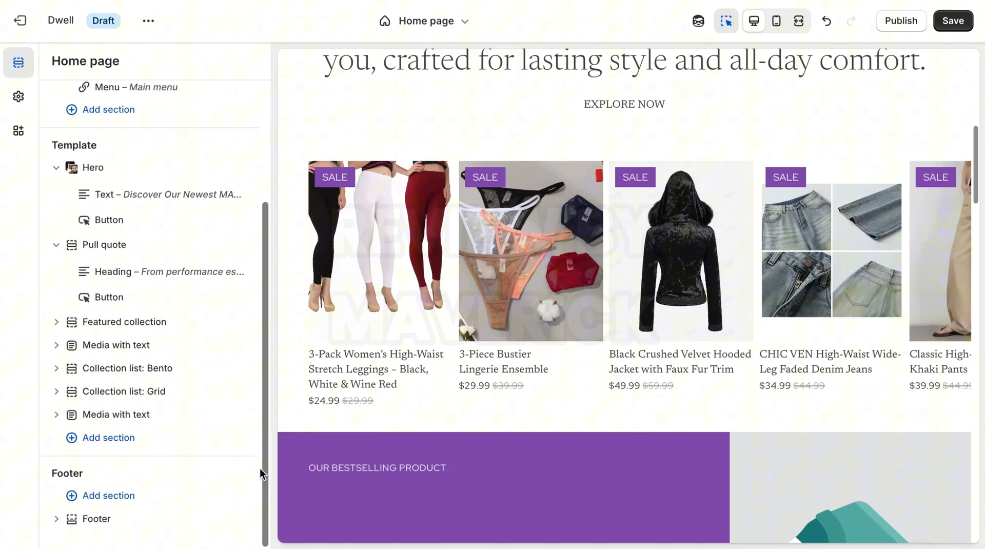
pyautogui.click(145, 322)
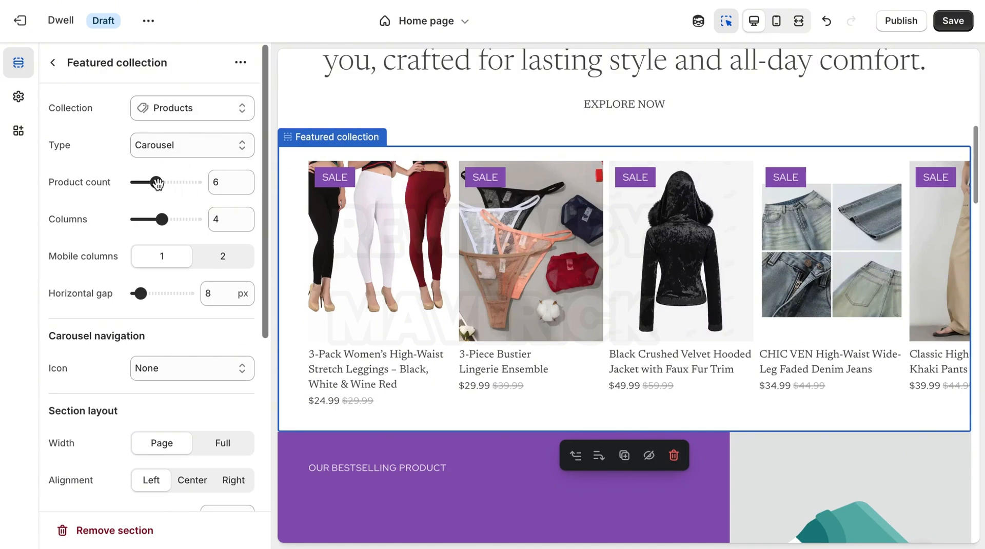
pyautogui.moveTo(157, 183); pyautogui.dragTo(161, 183)
pyautogui.moveTo(160, 182); pyautogui.dragTo(183, 183)
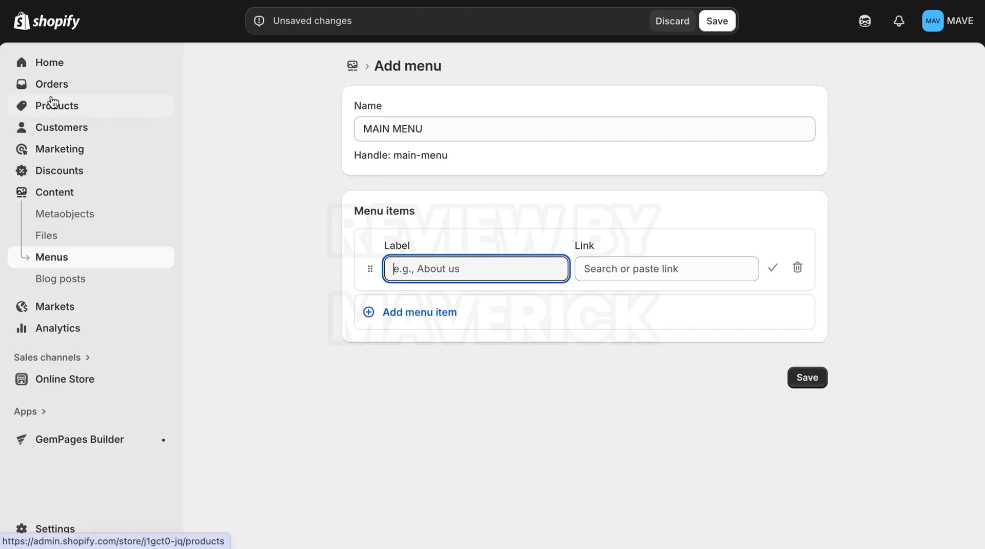
# Step: In the Shopify admin, discard the unsaved menu changes and open the Products list, followed by its Collections page
pyautogui.click(67, 113)
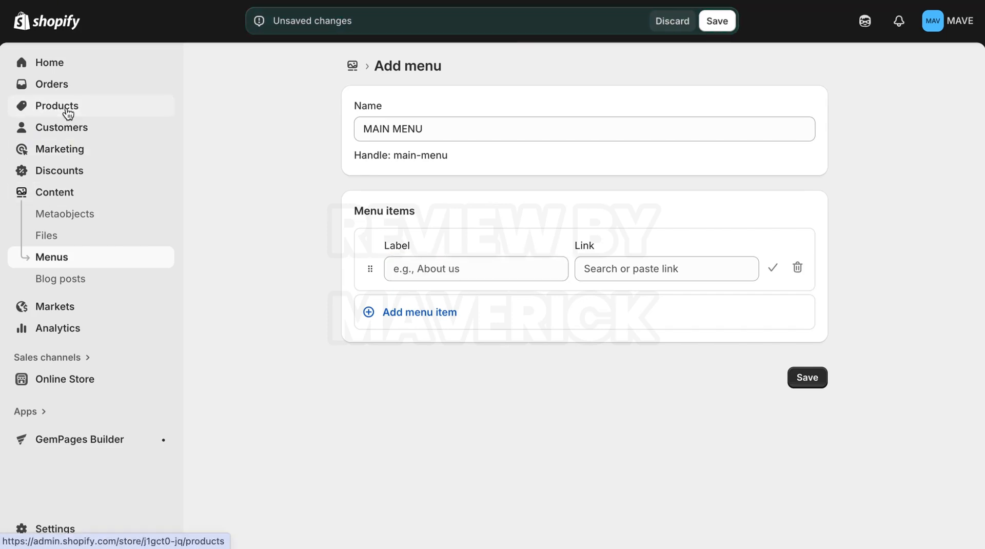
pyautogui.click(669, 23)
pyautogui.click(127, 111)
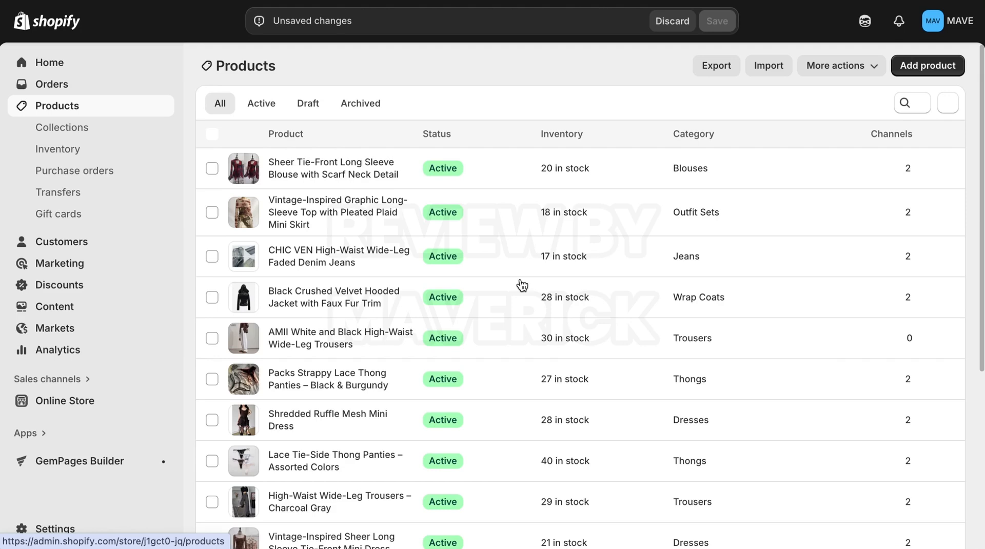
pyautogui.click(51, 129)
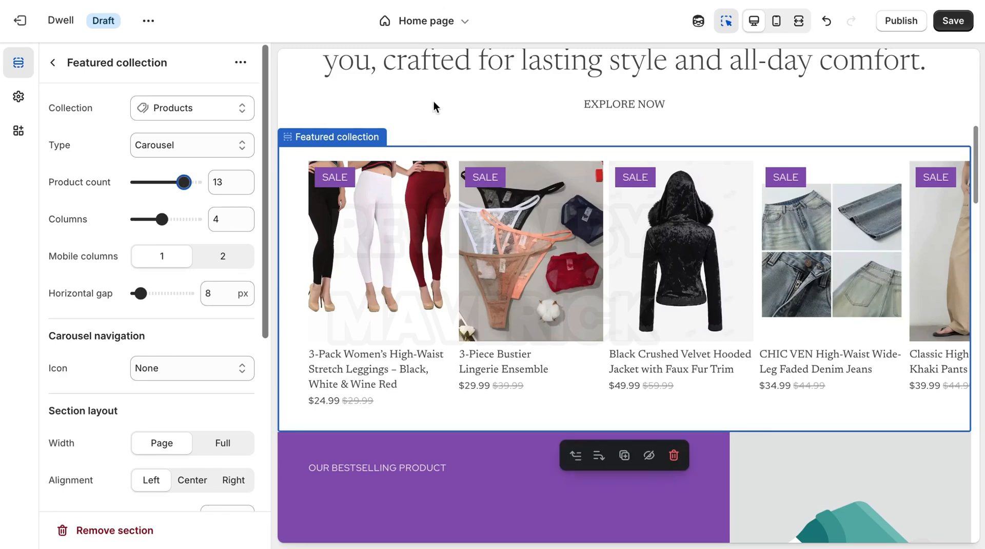
# Step: In the theme editor, turn off the preview inspector and copy the first Media with text section's text, from "OUR BESTSELLING PRODUCT" to "SHOP NOW"
pyautogui.click(52, 62)
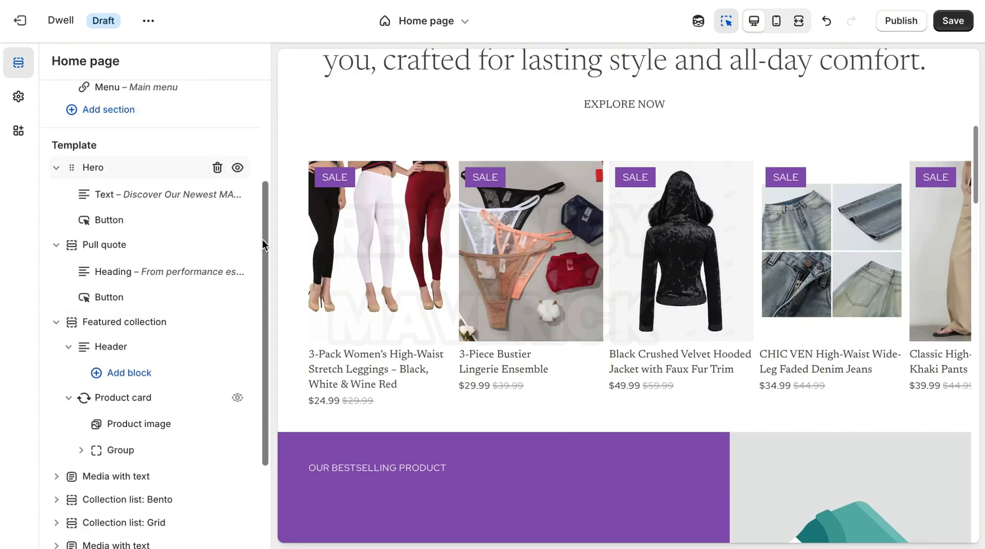
pyautogui.moveTo(263, 266); pyautogui.dragTo(268, 341)
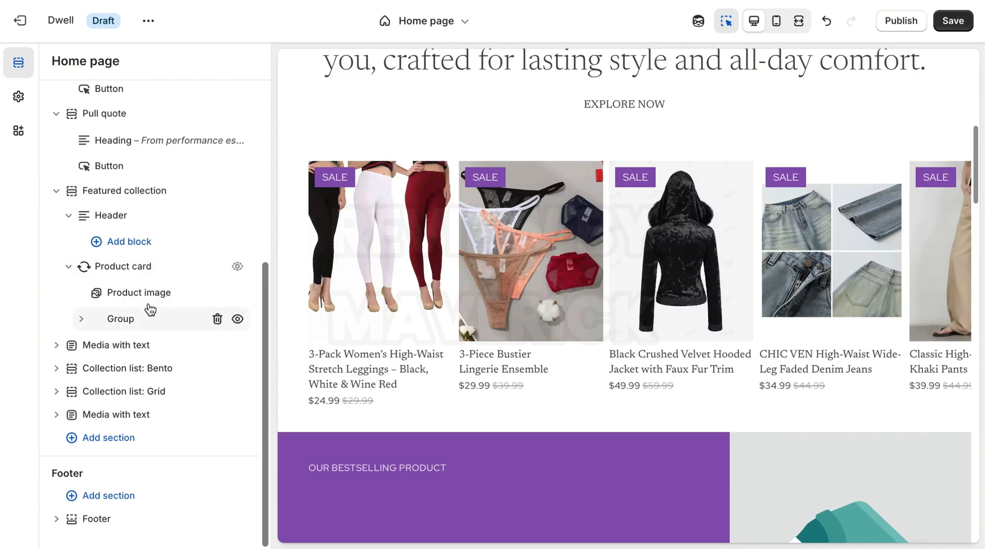
pyautogui.click(130, 346)
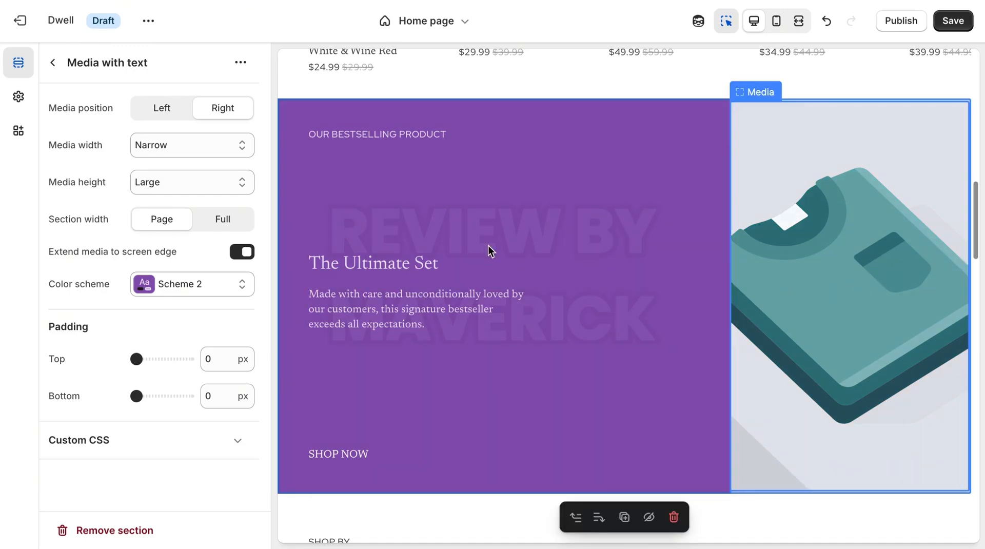
pyautogui.click(726, 23)
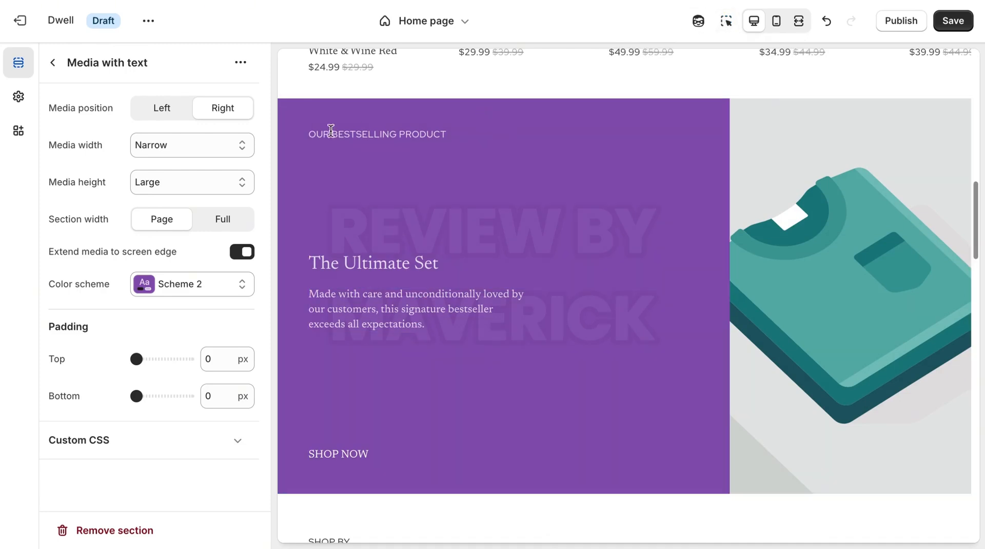
pyautogui.moveTo(310, 134); pyautogui.dragTo(433, 465)
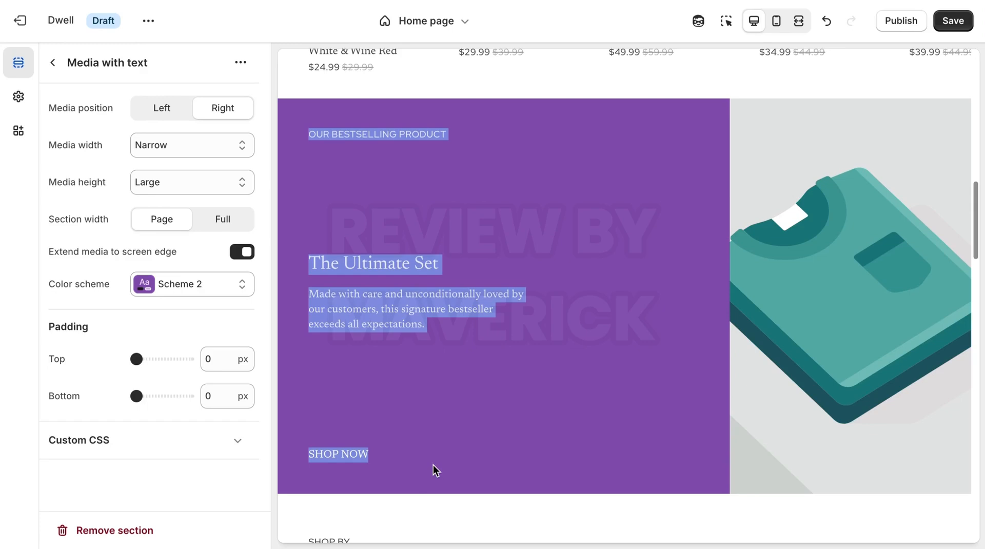
pyautogui.rightClick(388, 306)
pyautogui.click(415, 321)
# Step: In the ChatGPT conversation, submit the copied Media with text wording for rewriting and copy the reply's first line, "OUR BESTSELLER"
pyautogui.click(472, 0)
pyautogui.rightClick(321, 501)
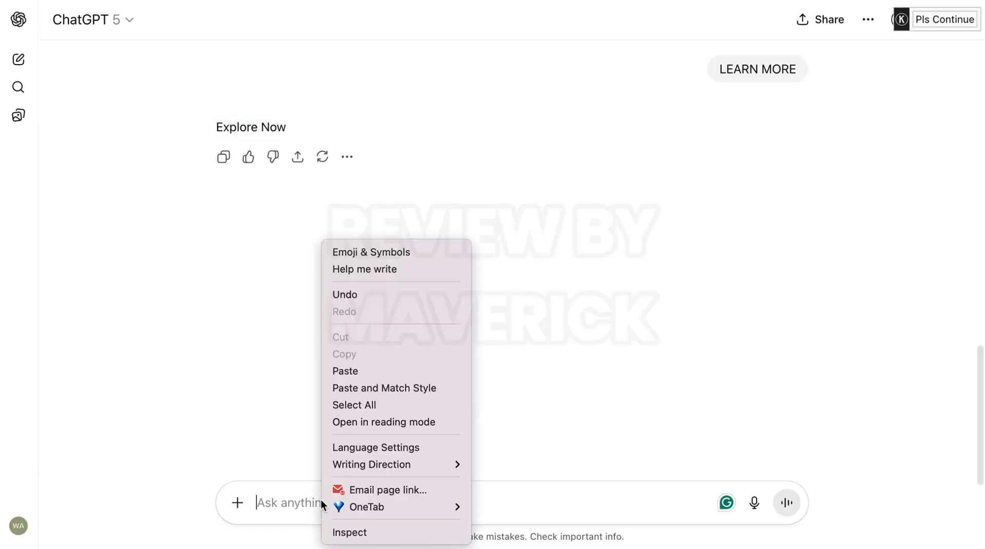
pyautogui.click(353, 370)
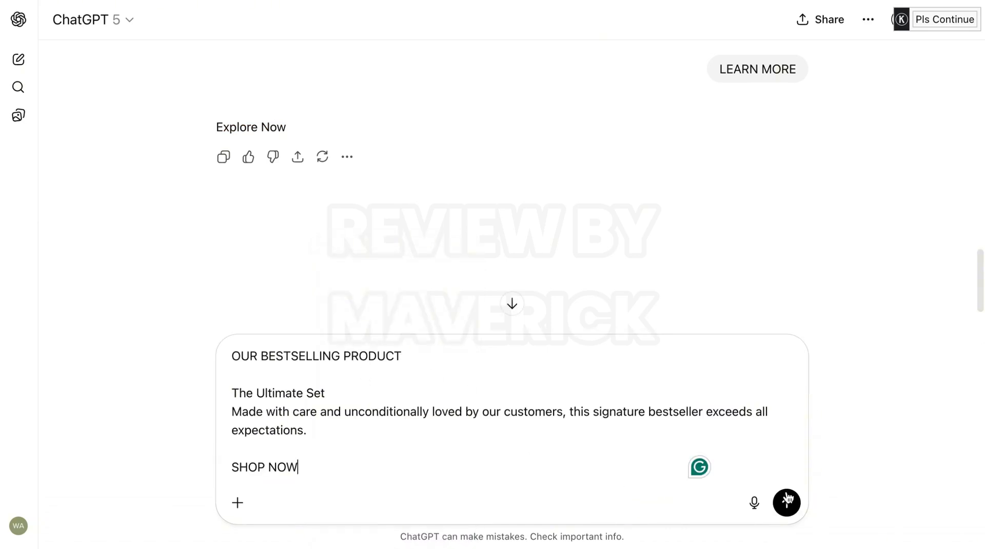
pyautogui.click(787, 503)
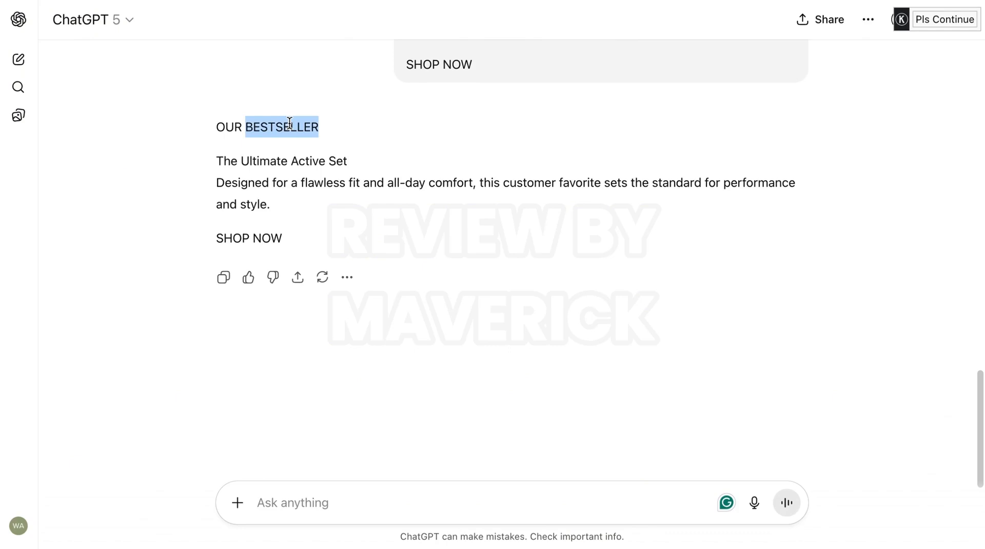
pyautogui.tripleClick(286, 126)
pyautogui.rightClick(289, 123)
pyautogui.click(319, 161)
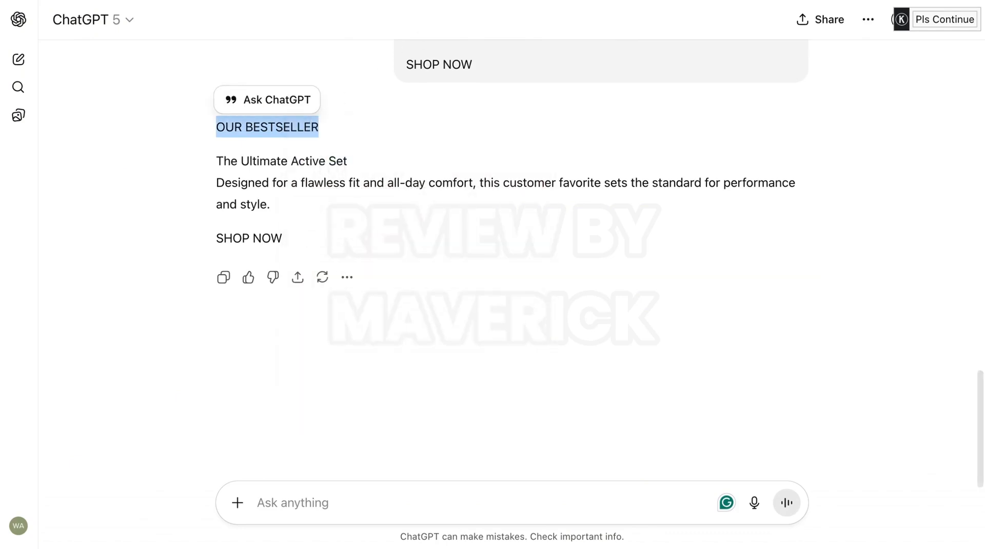
# Step: In the theme editor, turn the preview inspector back on and replace the Media with text section's "OUR BESTSELLING PRODUCT" line with "OUR BESTSELLER"
pyautogui.press('super+Tab')
pyautogui.click(342, 131)
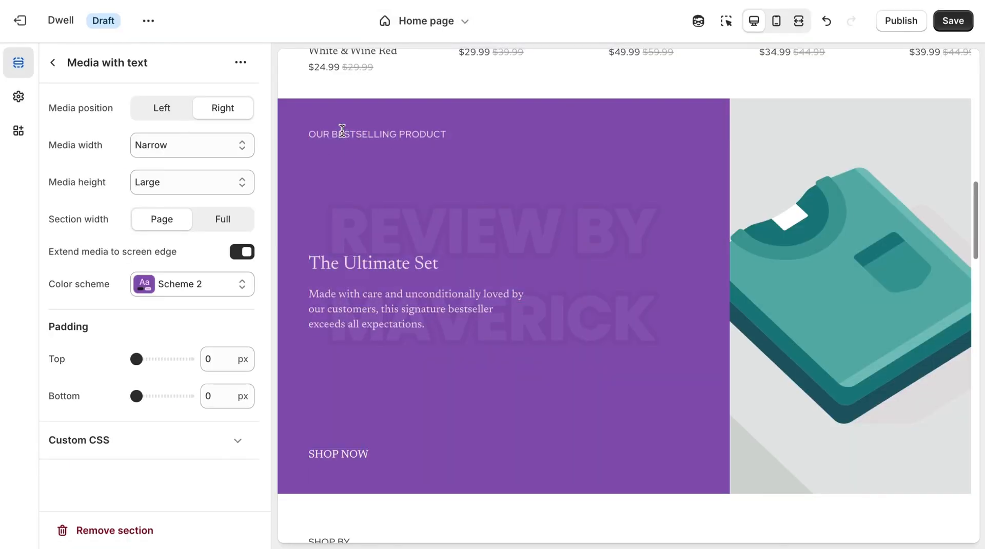
pyautogui.click(726, 23)
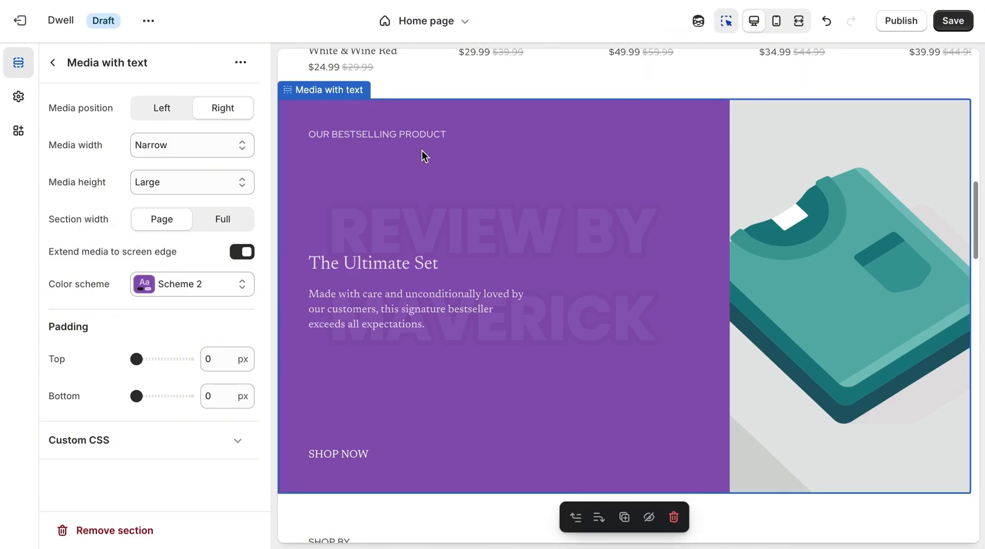
pyautogui.click(410, 133)
pyautogui.tripleClick(167, 158)
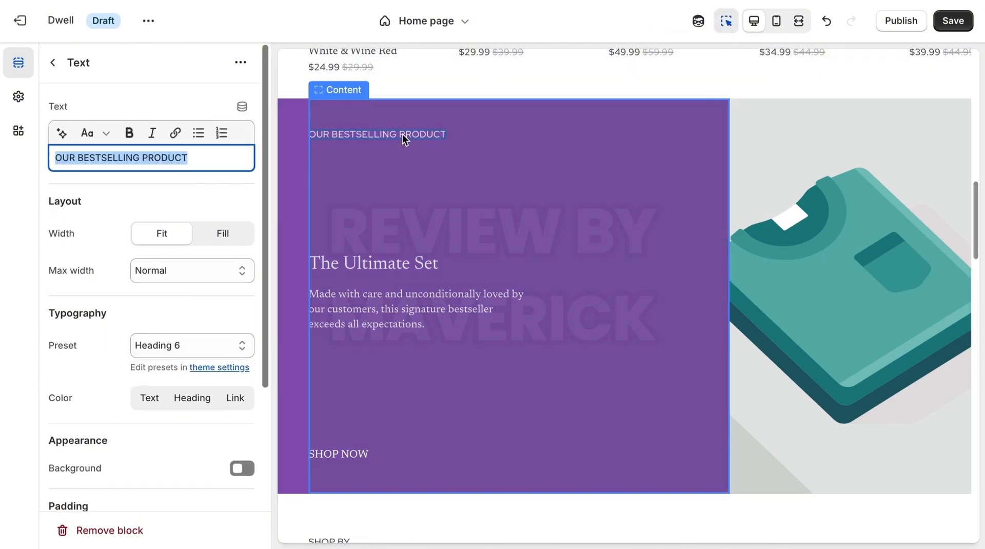
pyautogui.rightClick(167, 160)
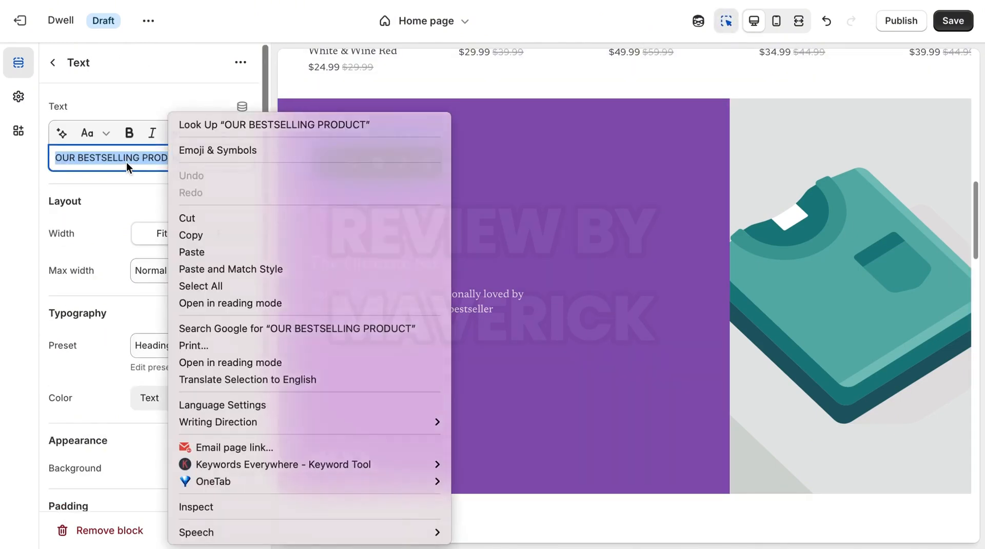
pyautogui.press('Escape')
pyautogui.click(202, 165)
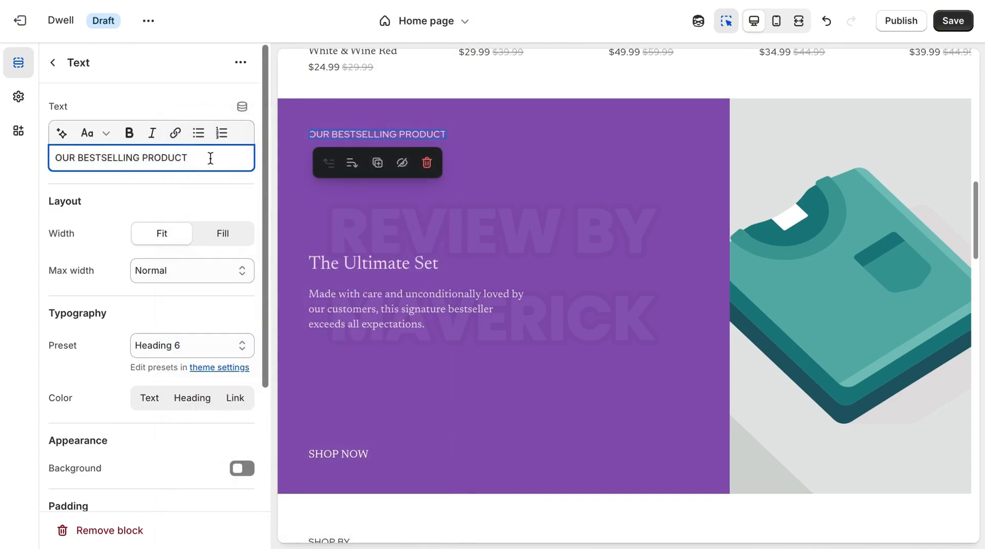
pyautogui.rightClick(211, 158)
pyautogui.click(233, 268)
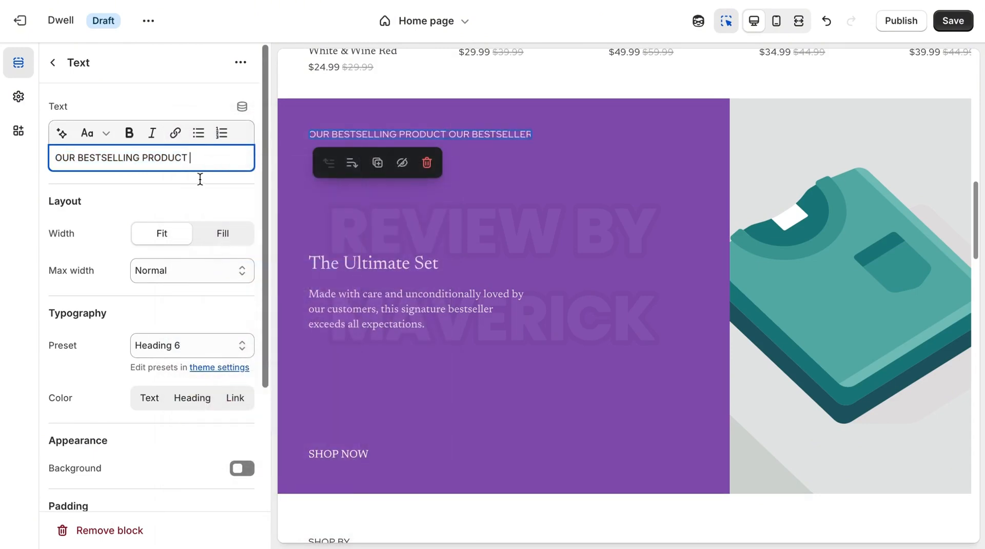
pyautogui.moveTo(185, 159); pyautogui.dragTo(57, 154)
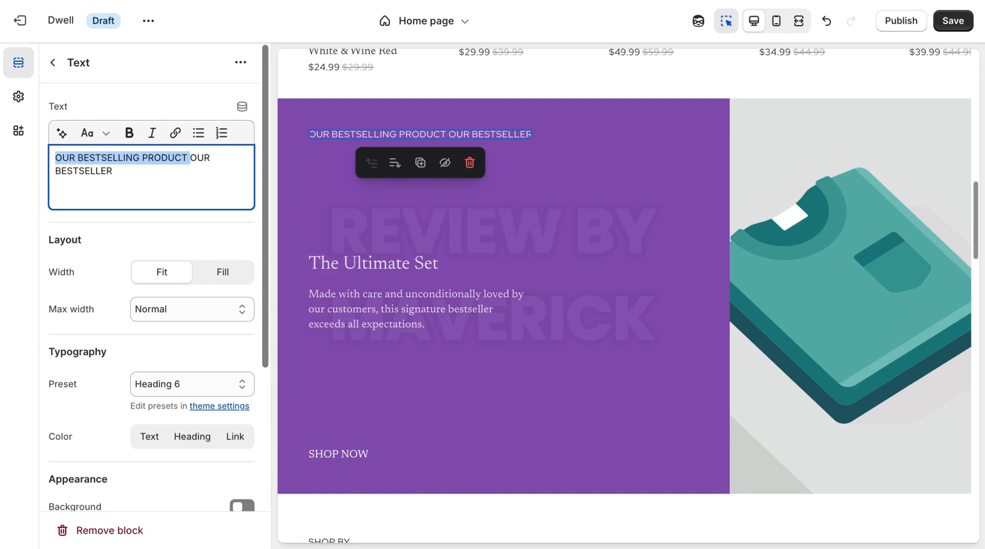
pyautogui.press('BackSpace')
pyautogui.press('BackSpace')
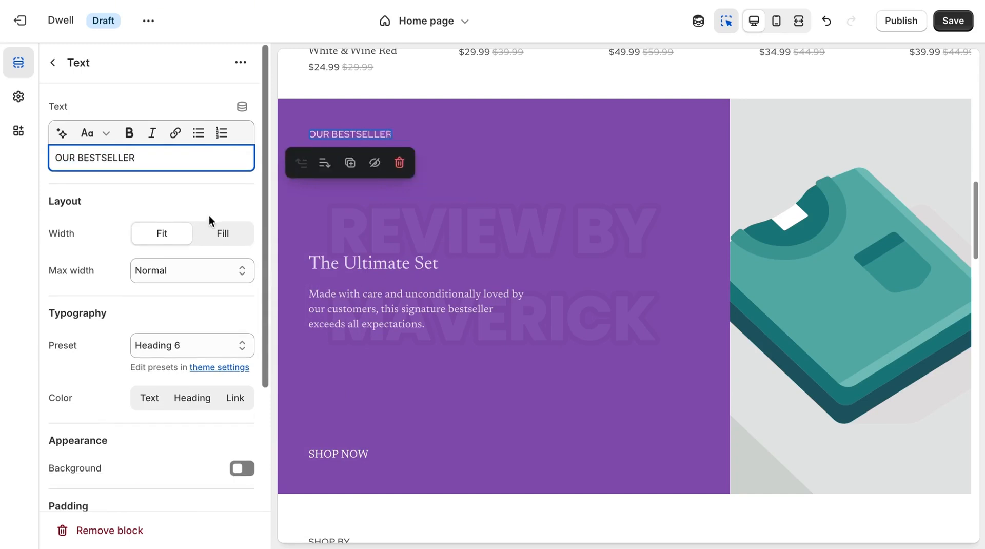
# Step: Select the Media with text section's "The Ultimate Set" heading and copy "The Ultimate Active Set" from the ChatGPT reply
pyautogui.click(349, 271)
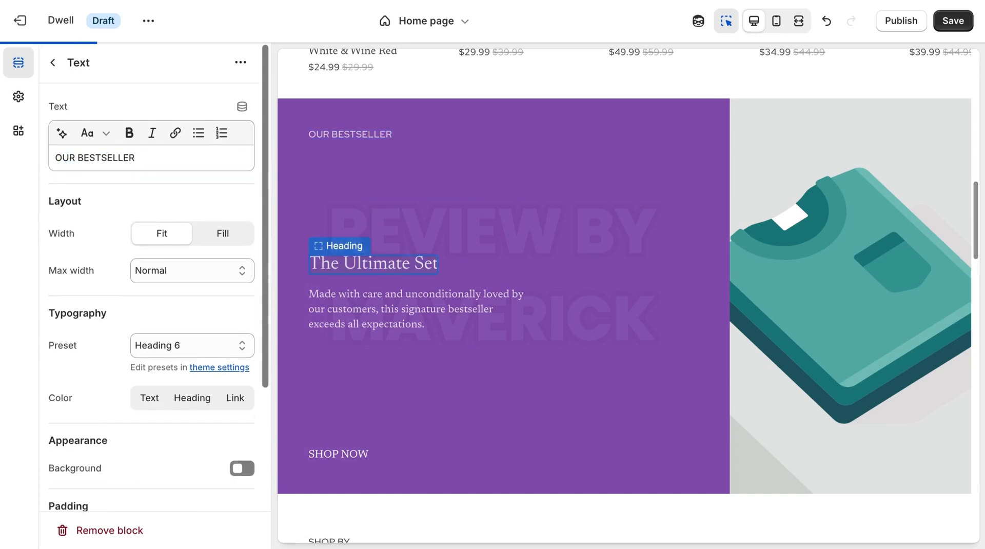
pyautogui.press('super+Tab')
pyautogui.click(349, 164)
pyautogui.moveTo(349, 165); pyautogui.dragTo(216, 162)
pyautogui.rightClick(242, 157)
pyautogui.click(265, 193)
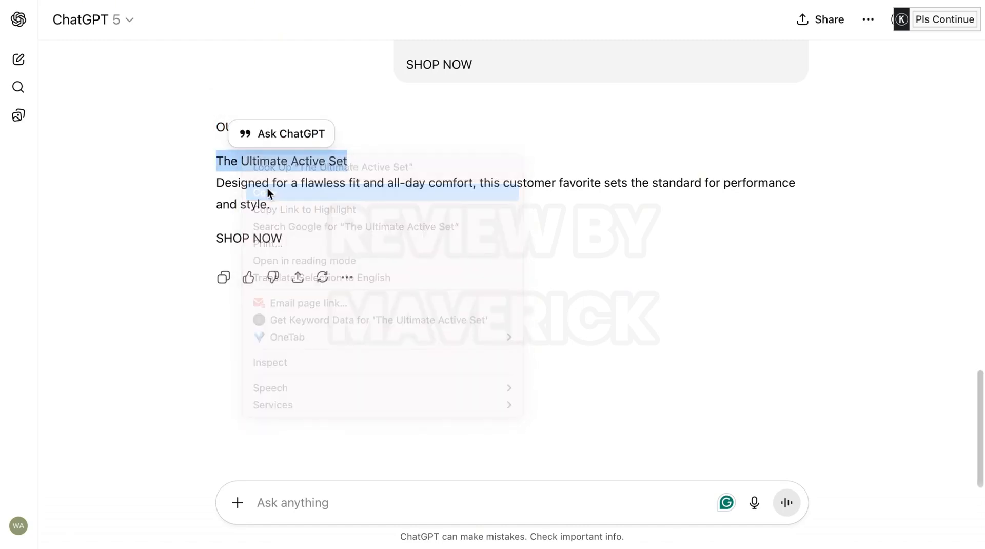
# Step: In the theme editor, replace the Media with text section's heading with "The Ultimate Active Set"
pyautogui.press('super+Tab')
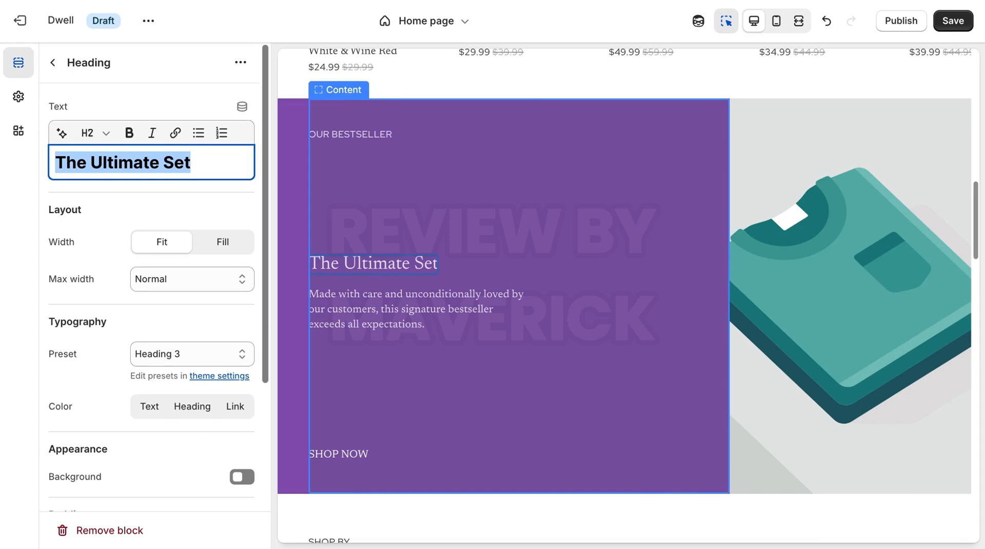
pyautogui.click(199, 162)
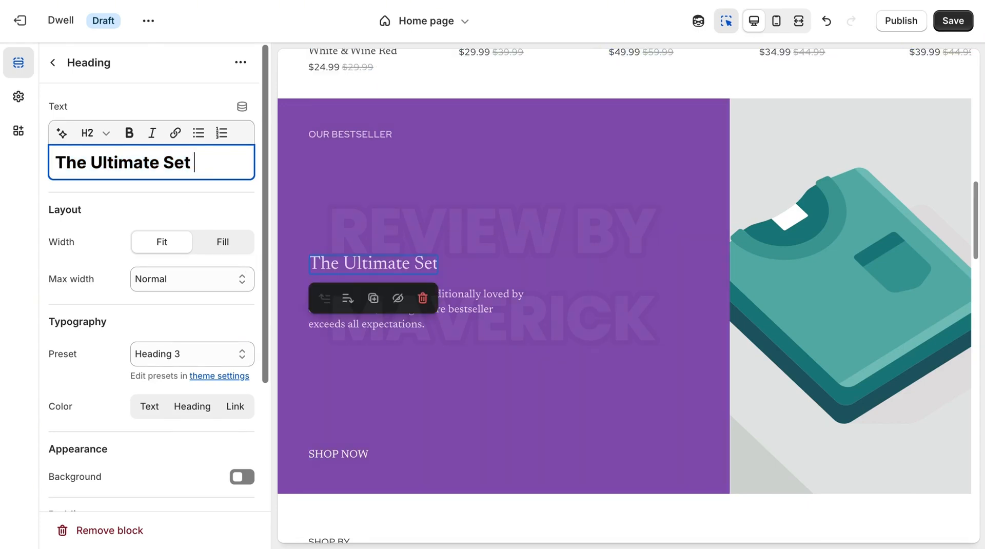
pyautogui.rightClick(202, 162)
pyautogui.click(228, 273)
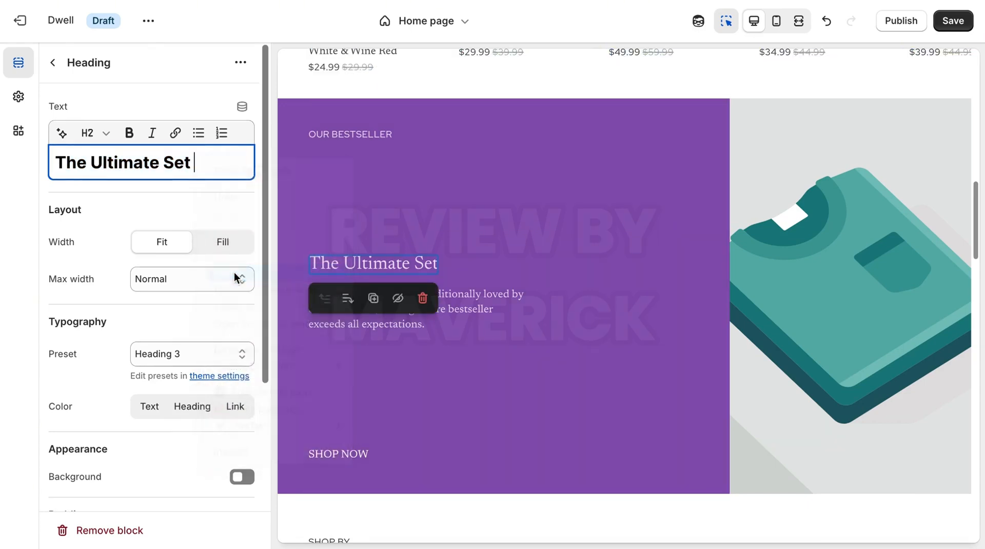
pyautogui.click(197, 162)
pyautogui.hotkey('shift', 'Left')
pyautogui.hotkey('shift', 'Left')
pyautogui.hotkey('shift', 'Left')
pyautogui.press('Left')
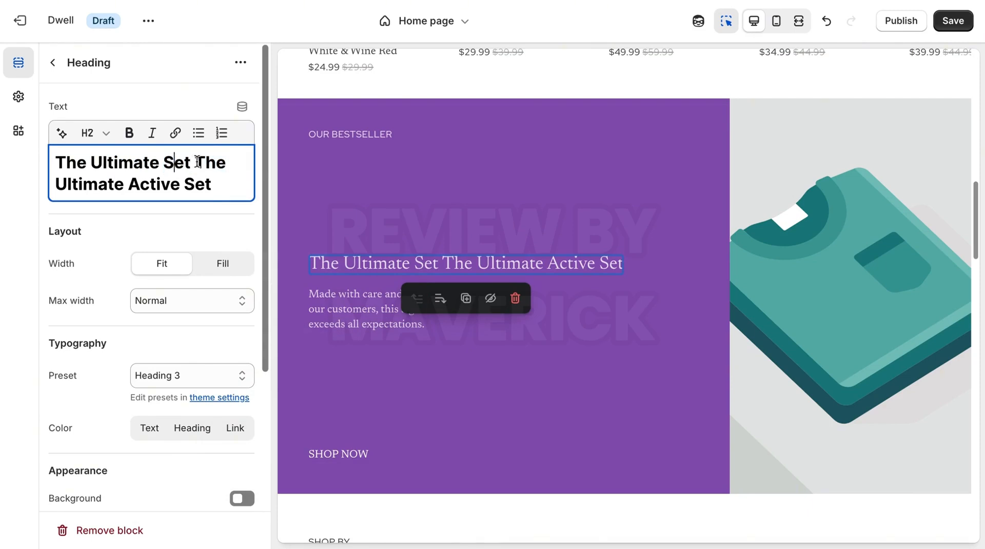
pyautogui.moveTo(196, 162); pyautogui.dragTo(54, 163)
pyautogui.press('BackSpace')
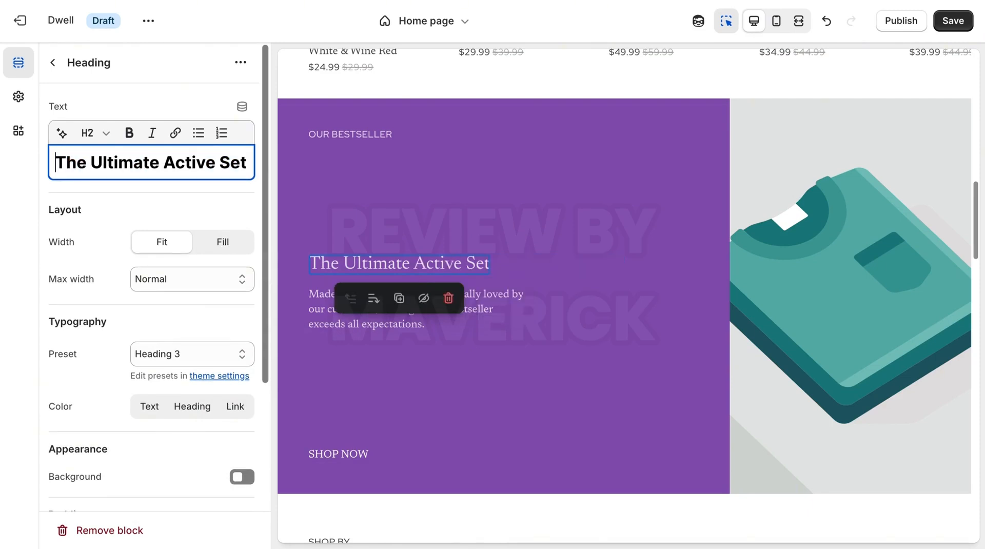
# Step: Select the description below the heading and copy the ChatGPT reply's sentence from "Designed for a flawless fit" to "performance and style."
pyautogui.click(483, 312)
pyautogui.press('super+Tab')
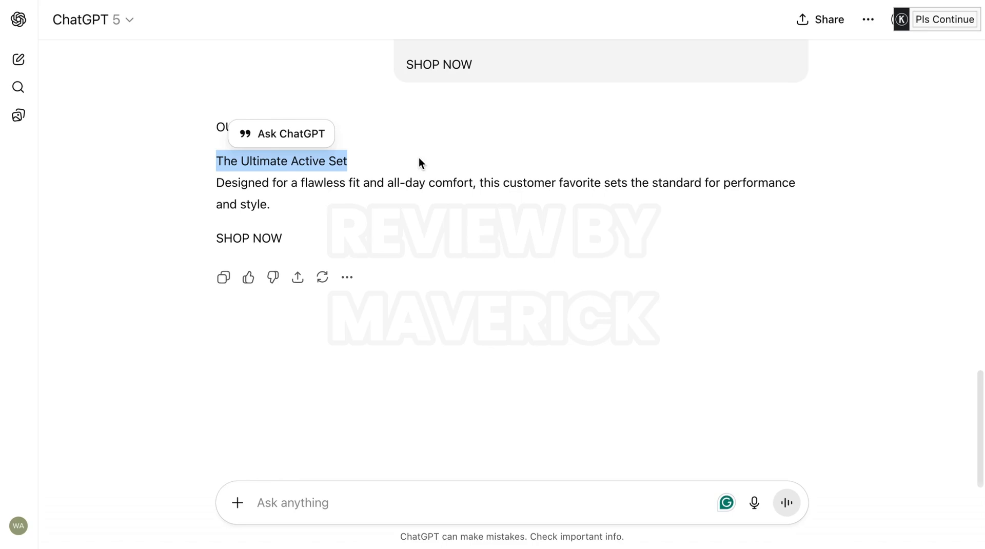
pyautogui.moveTo(279, 209); pyautogui.dragTo(213, 183)
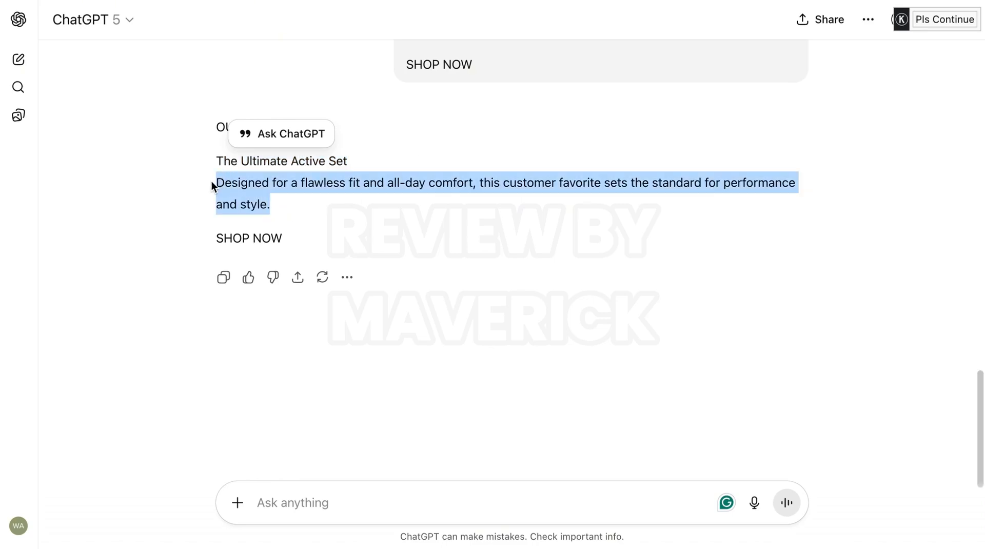
pyautogui.rightClick(250, 183)
pyautogui.click(285, 219)
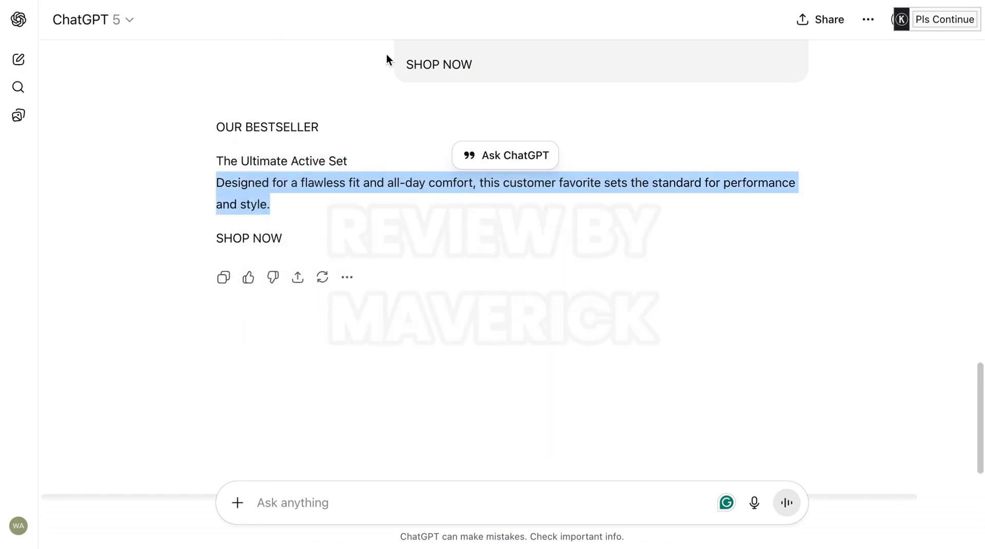
# Step: In the theme editor, replace the section's description with the copied sentence beginning "Designed for a flawless fit and all-day comfort"
pyautogui.press('super+Tab')
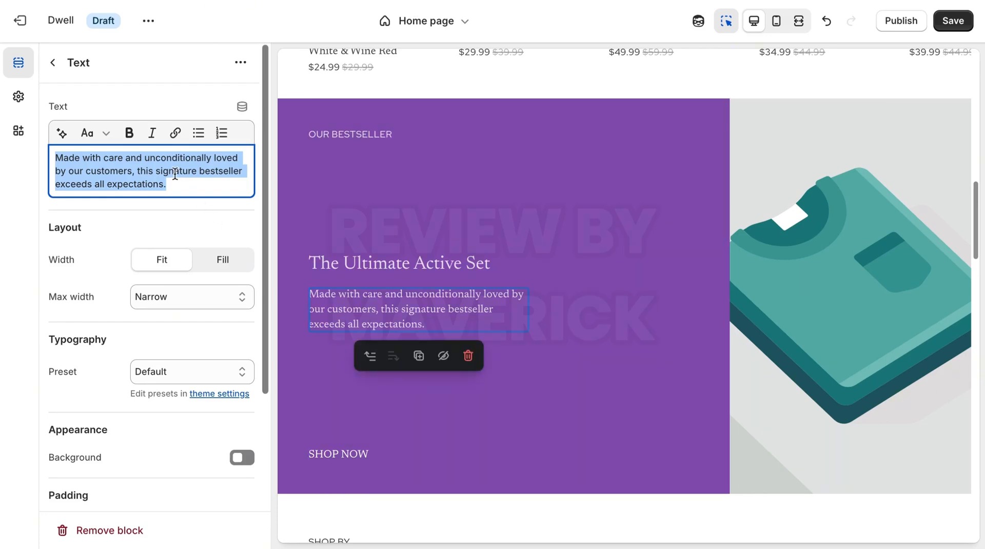
pyautogui.click(178, 192)
pyautogui.rightClick(179, 193)
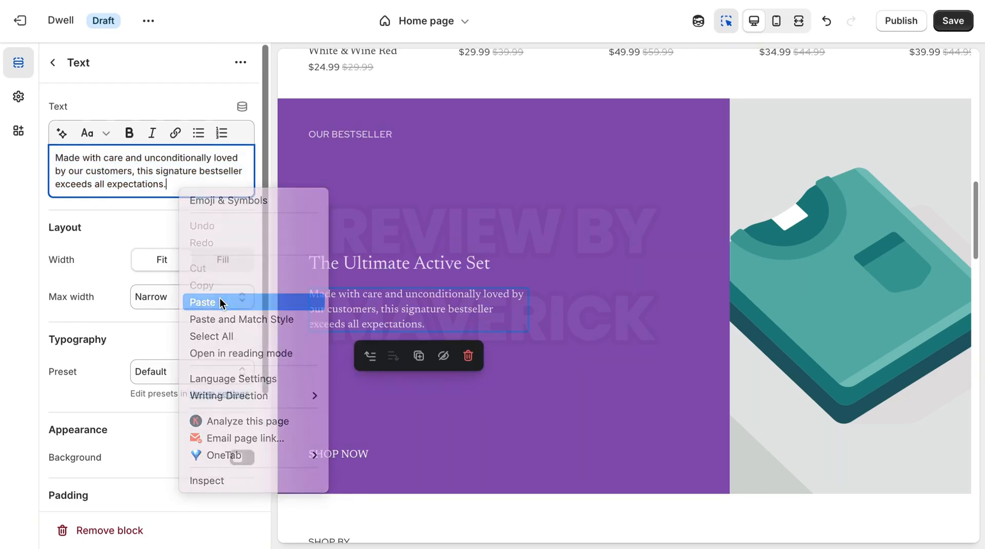
pyautogui.click(220, 301)
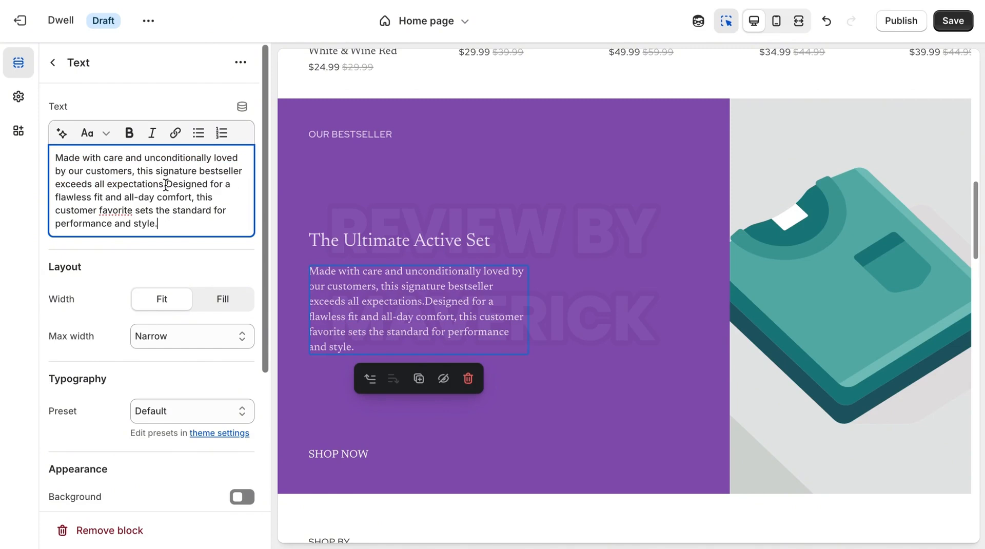
pyautogui.moveTo(165, 184); pyautogui.dragTo(55, 156)
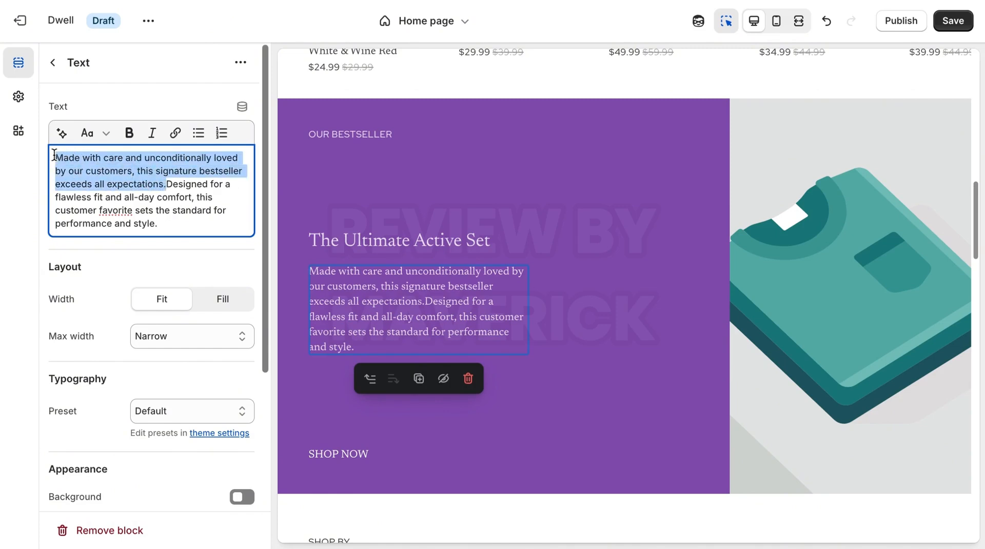
pyautogui.press('BackSpace')
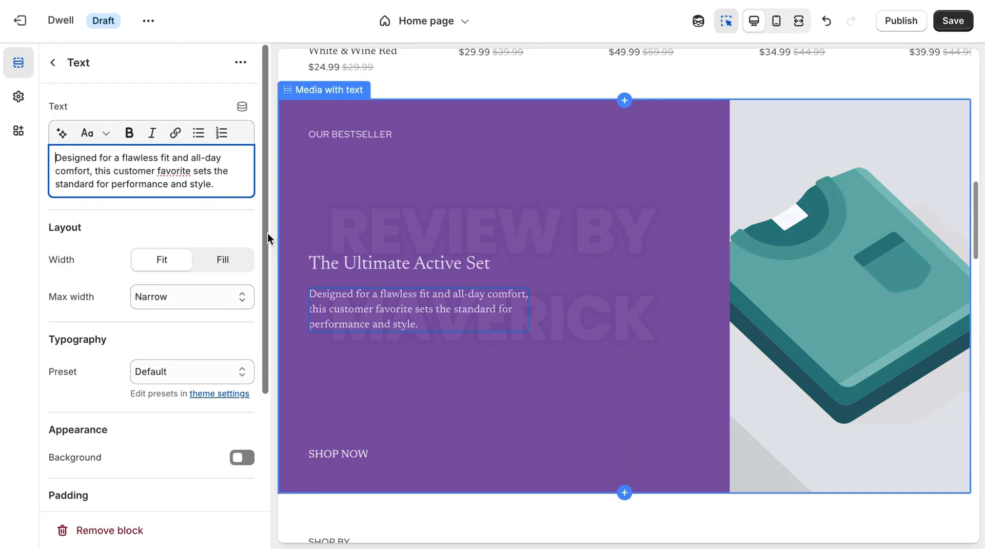
# Step: Review the Media with text section's settings and its available color schemes without changing the scheme
pyautogui.scroll(-3, 254, 395)
pyautogui.scroll(3, 261, 334)
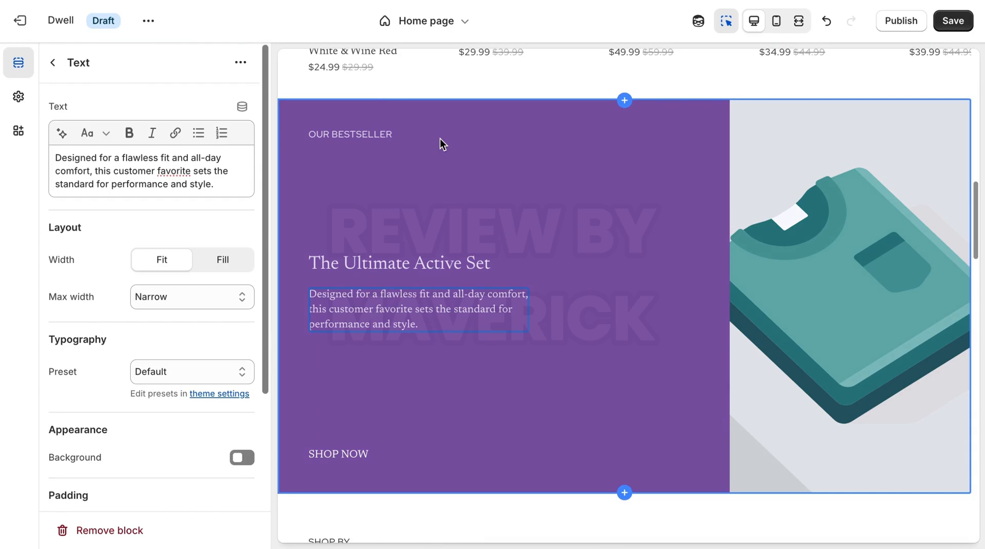
pyautogui.click(289, 118)
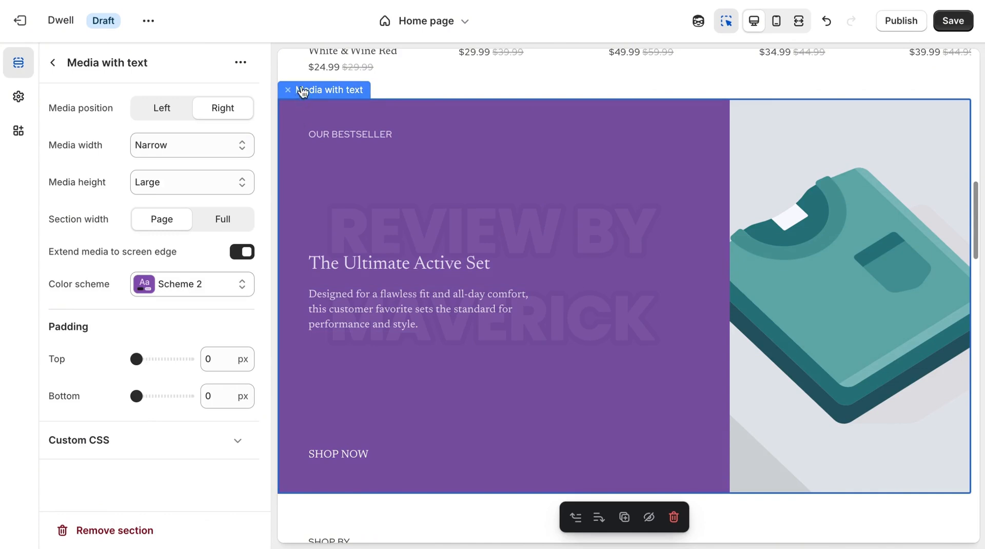
pyautogui.click(202, 287)
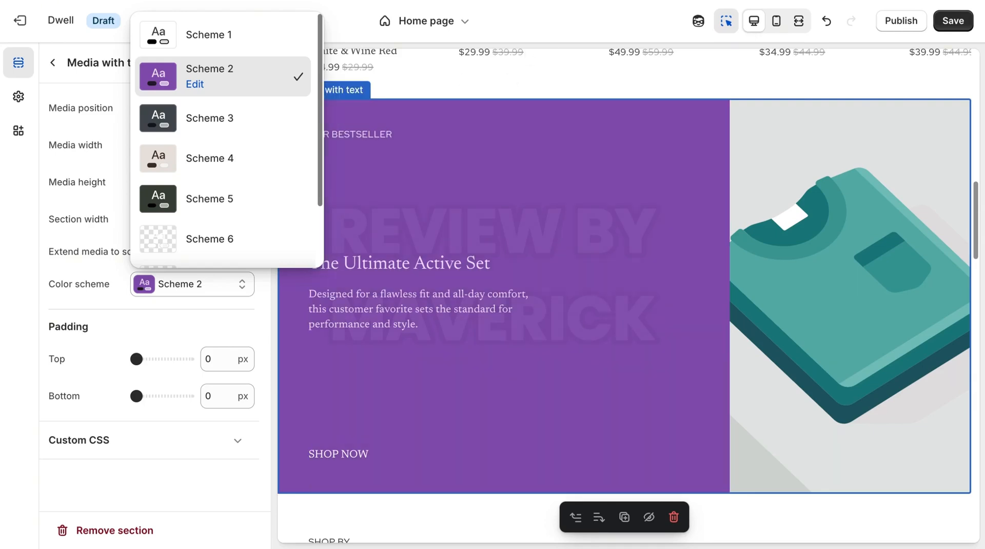
pyautogui.moveTo(976, 255)
pyautogui.mouseDown()
pyautogui.moveTo(971, 115)
pyautogui.moveTo(976, 280)
pyautogui.moveTo(974, 244)
pyautogui.mouseUp()
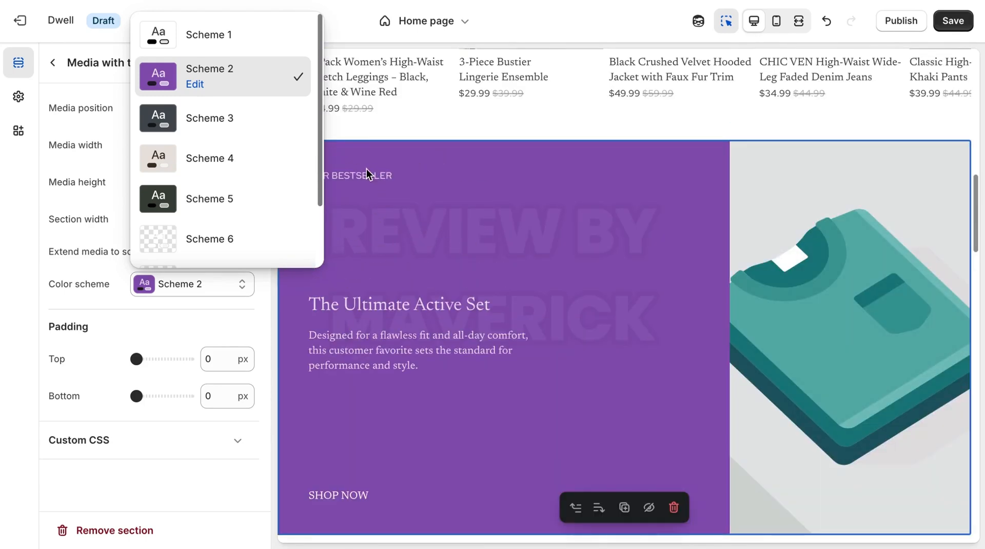
pyautogui.click(359, 155)
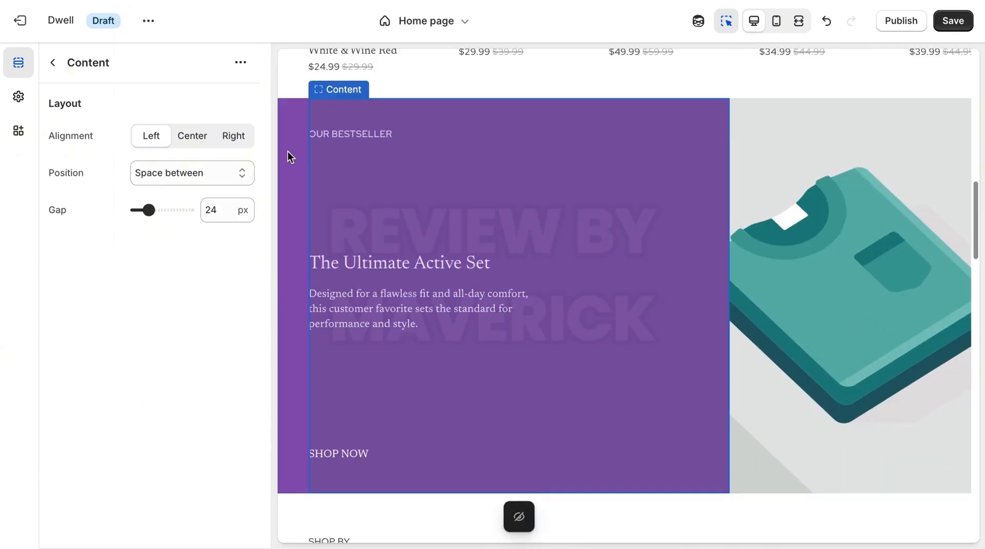
pyautogui.click(288, 151)
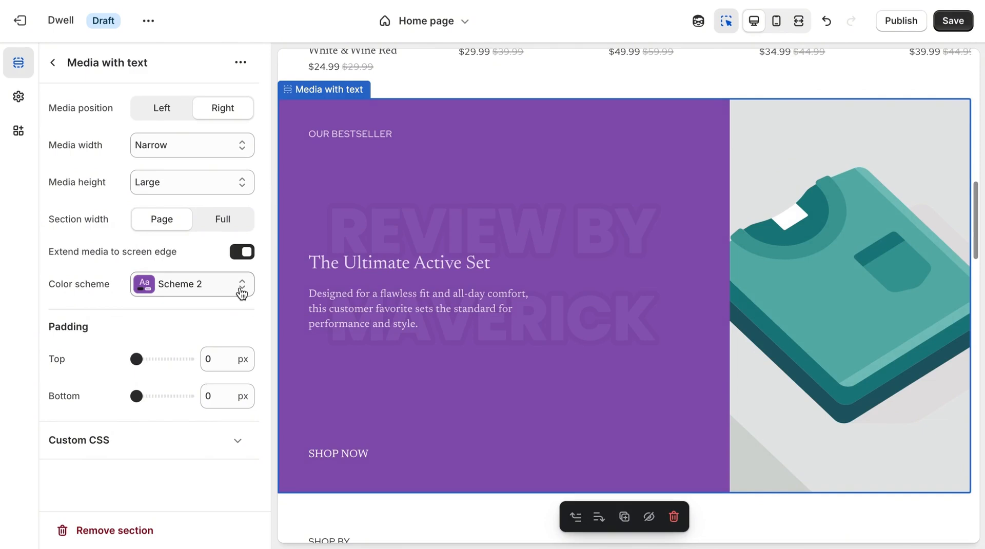
# Step: For the section's Media block, open the Women's Fashion category of the free images
pyautogui.click(900, 250)
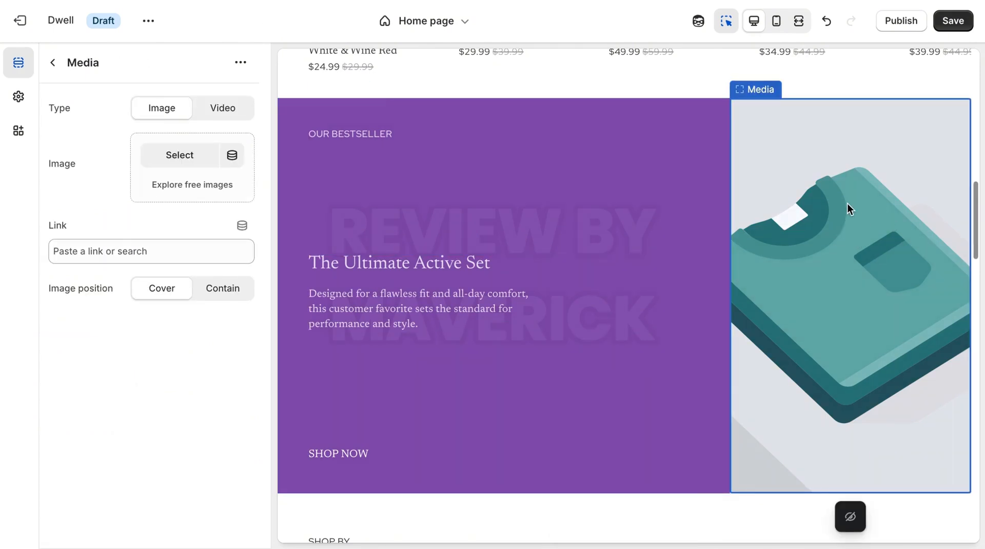
pyautogui.click(194, 184)
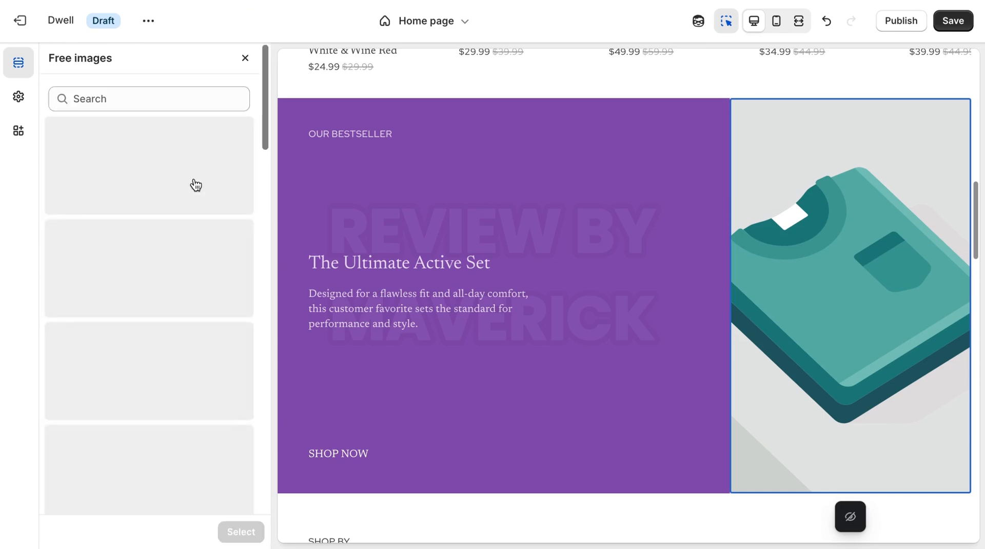
pyautogui.click(193, 382)
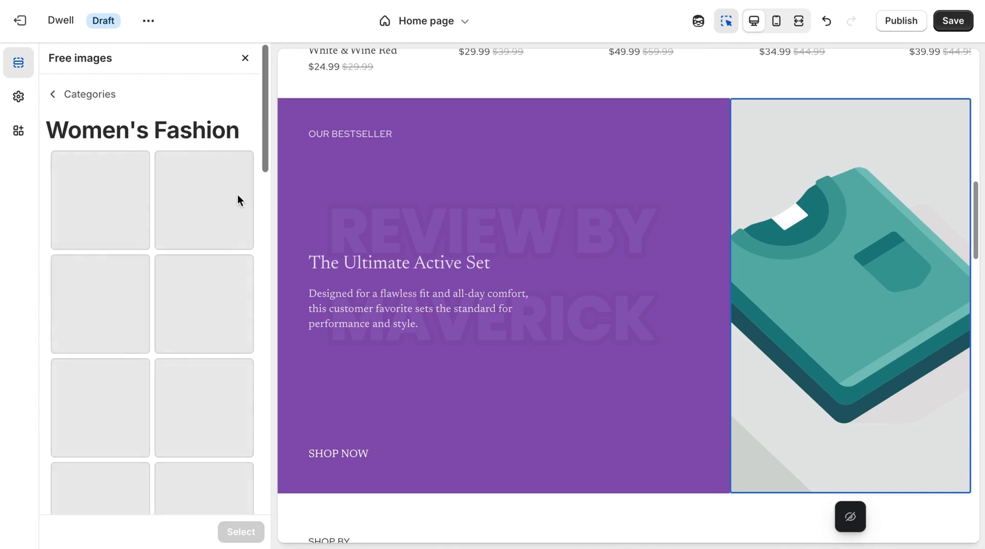
# Step: Browse to the end of the Women's Fashion images, loading four more batches
pyautogui.moveTo(263, 150); pyautogui.dragTo(257, 522)
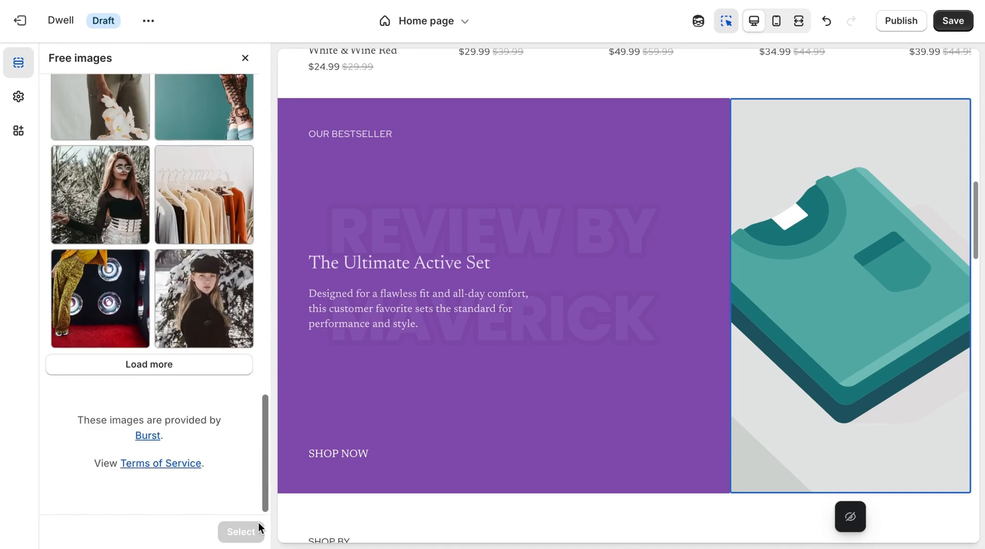
pyautogui.click(201, 367)
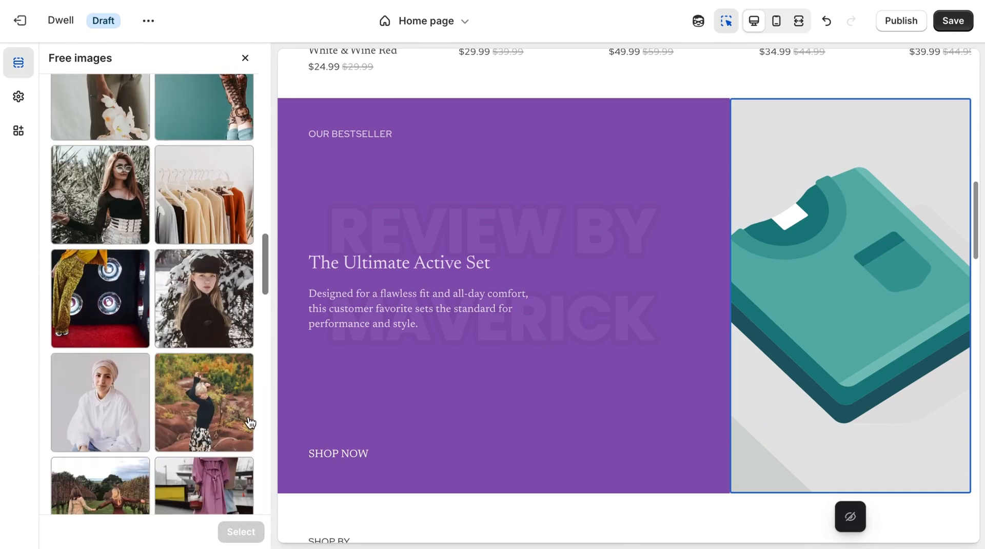
pyautogui.moveTo(263, 282); pyautogui.dragTo(271, 510)
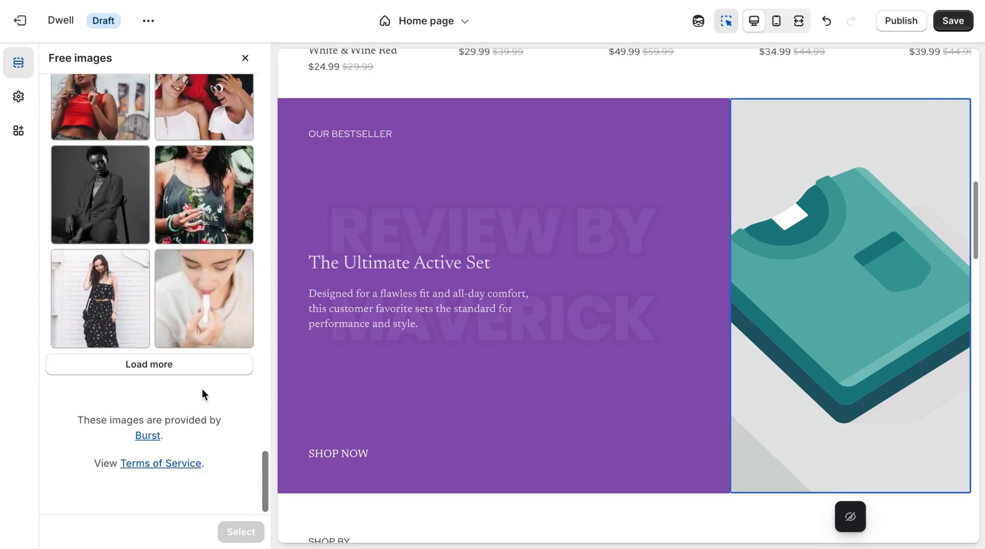
pyautogui.click(204, 353)
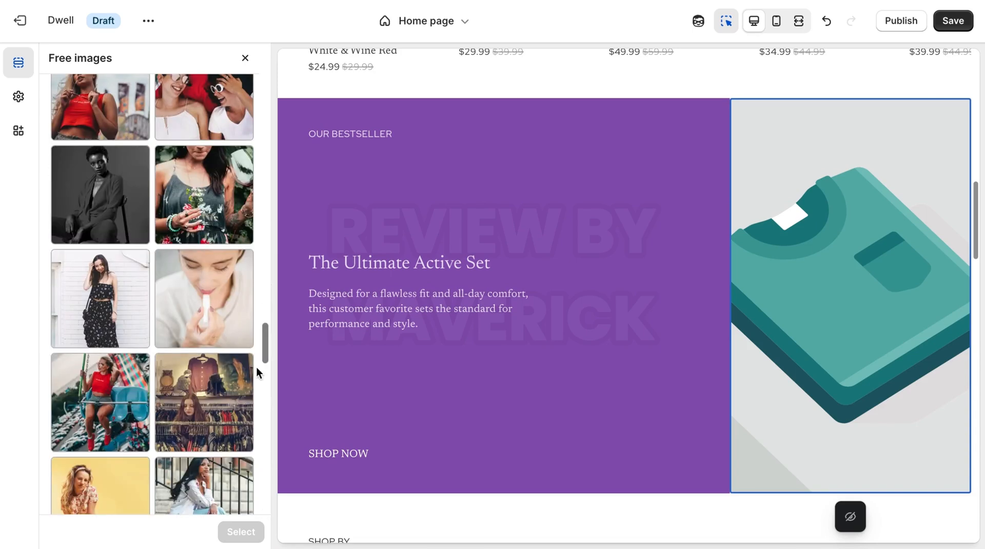
pyautogui.moveTo(263, 354); pyautogui.dragTo(267, 491)
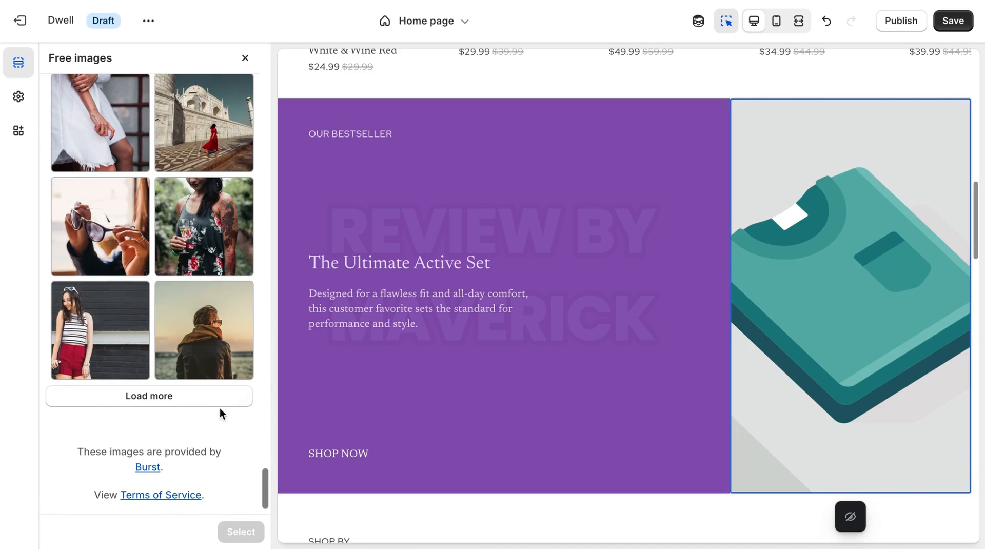
pyautogui.click(218, 396)
pyautogui.moveTo(260, 388); pyautogui.dragTo(269, 506)
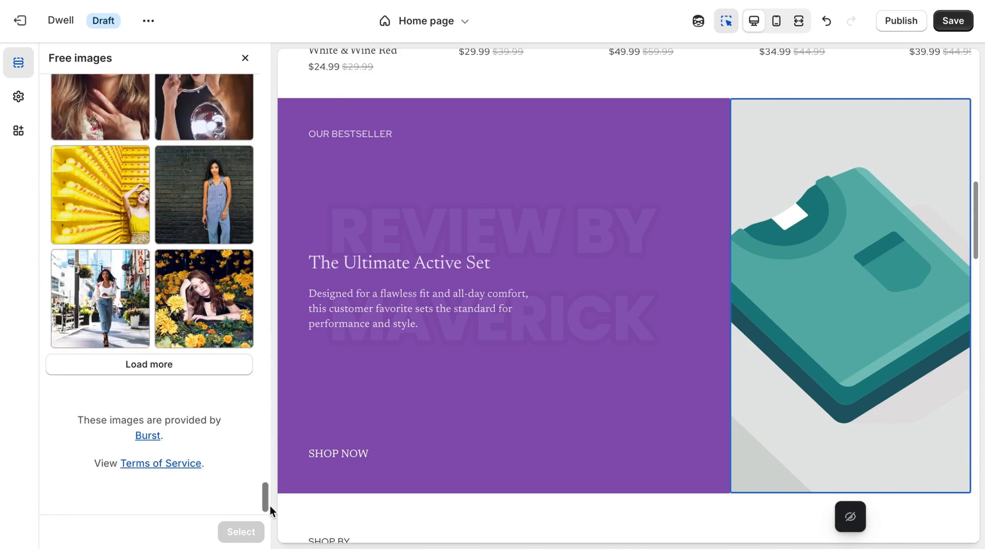
pyautogui.click(201, 358)
pyautogui.moveTo(264, 408); pyautogui.dragTo(258, 493)
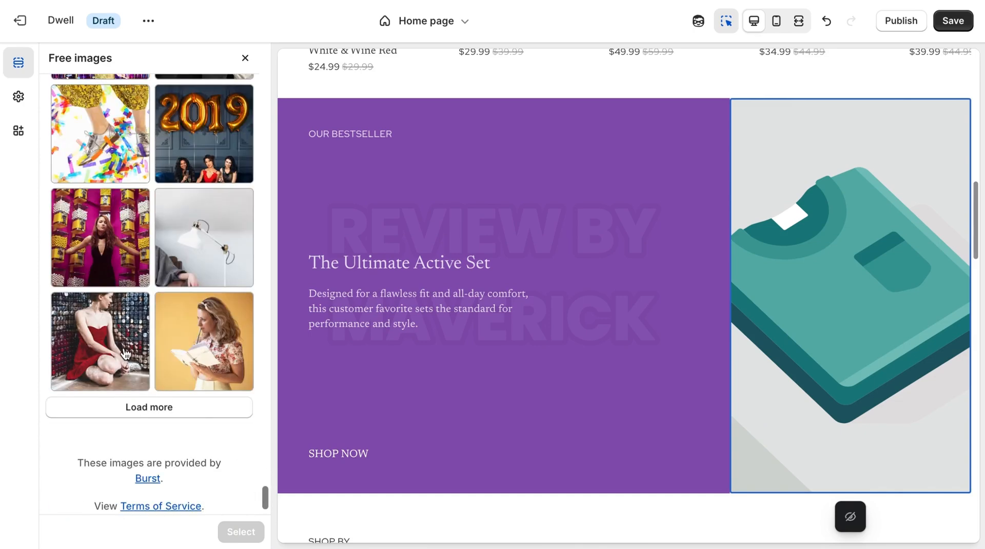
# Step: Set the Media block's image to the free photo of the seated woman in a red dress and confirm the selection
pyautogui.click(138, 358)
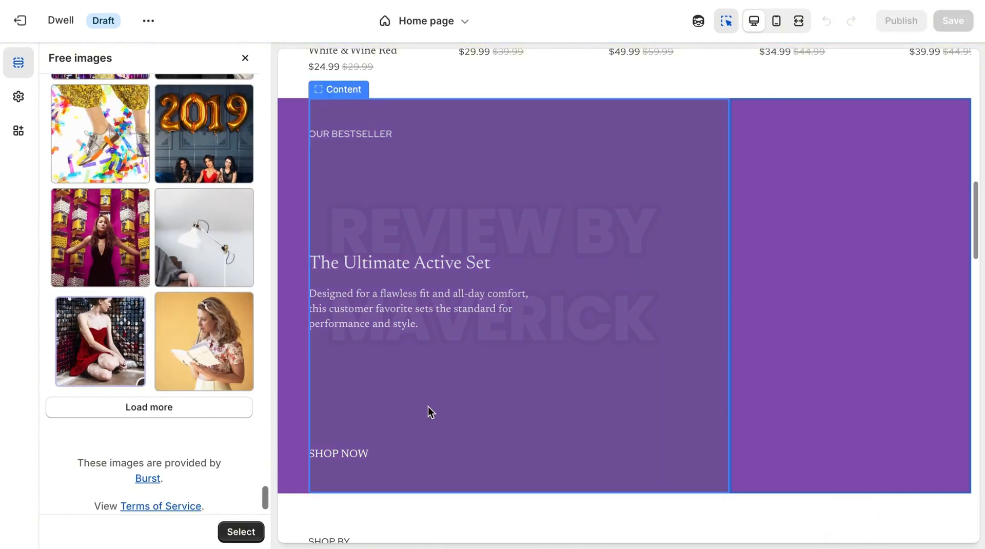
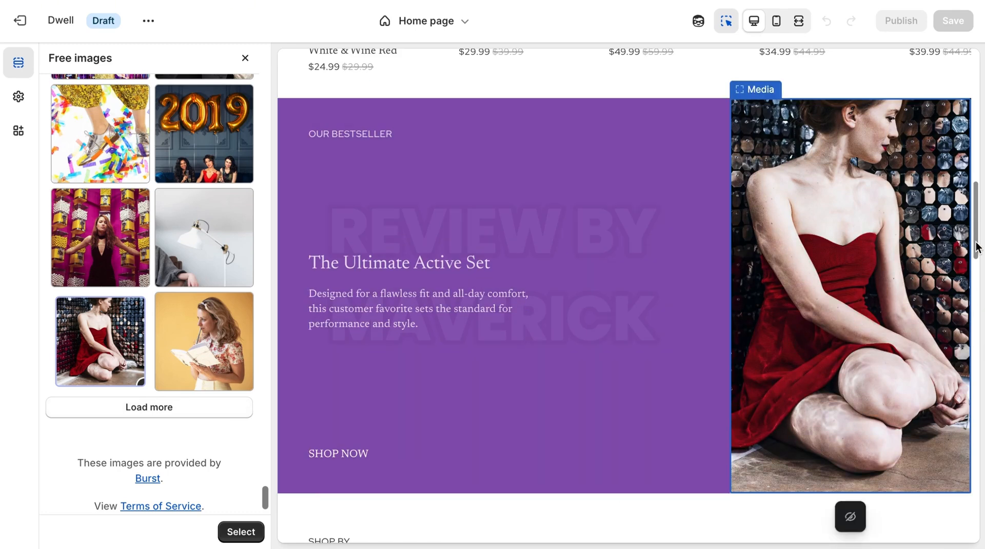
pyautogui.moveTo(976, 243); pyautogui.dragTo(974, 323)
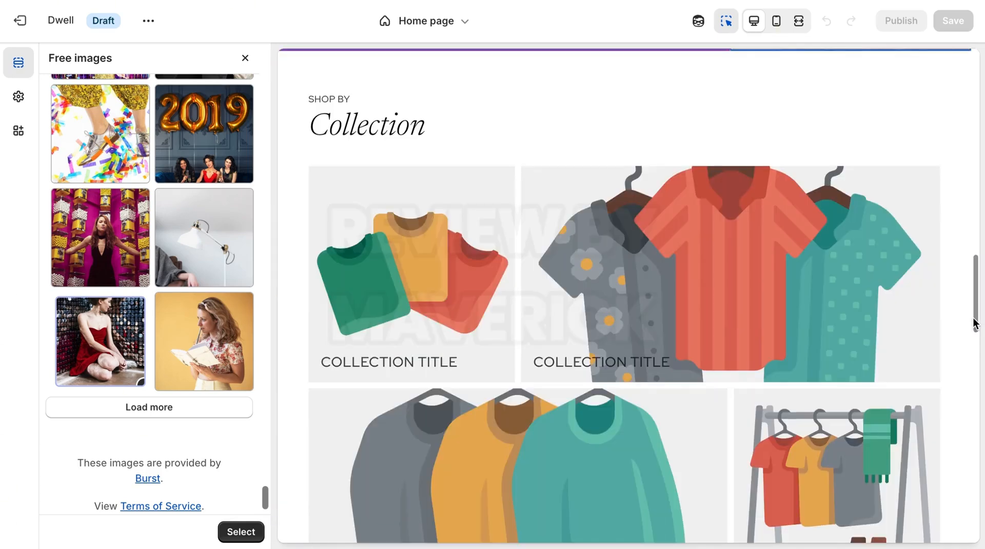
pyautogui.click(239, 532)
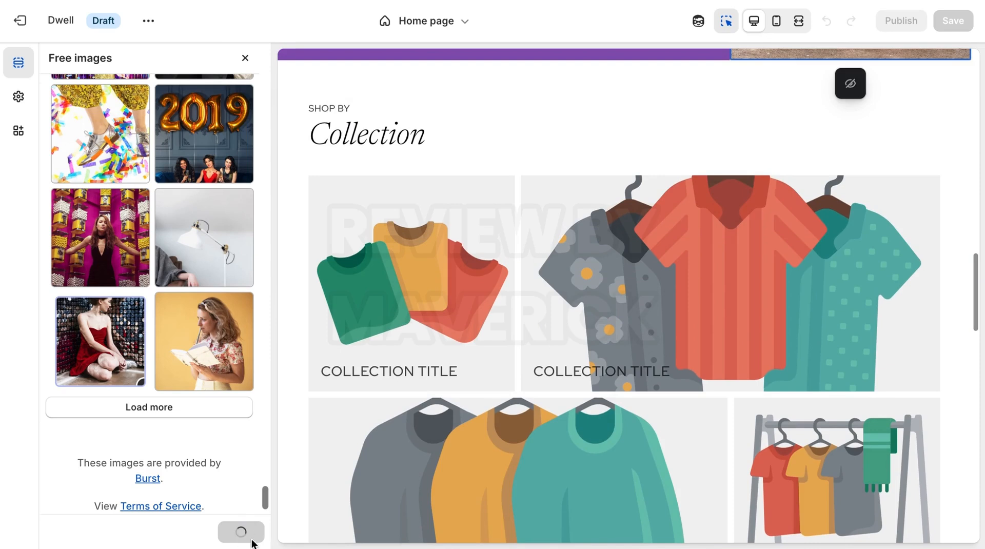
# Step: Link the Media block's image in the Media with text section to All products
pyautogui.click(53, 64)
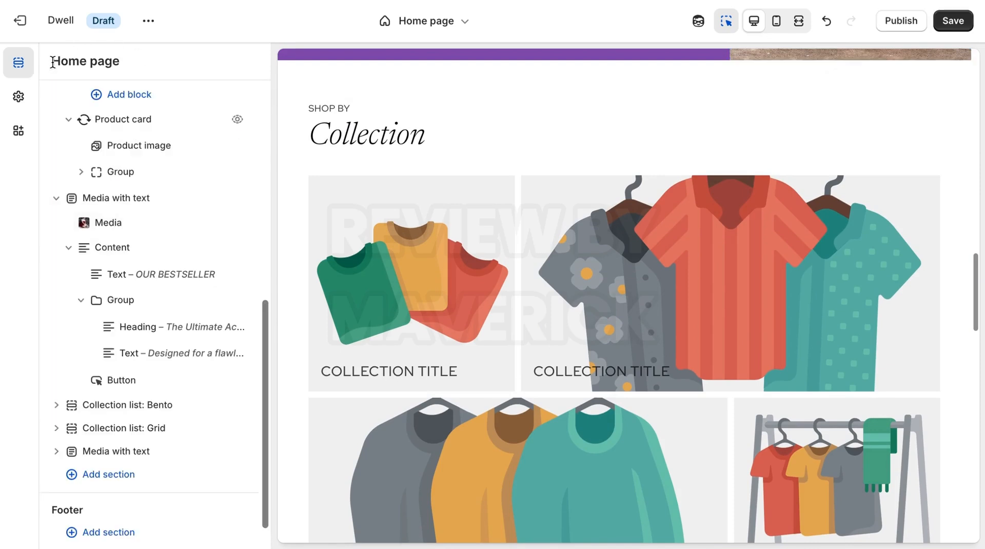
pyautogui.click(117, 222)
pyautogui.click(125, 250)
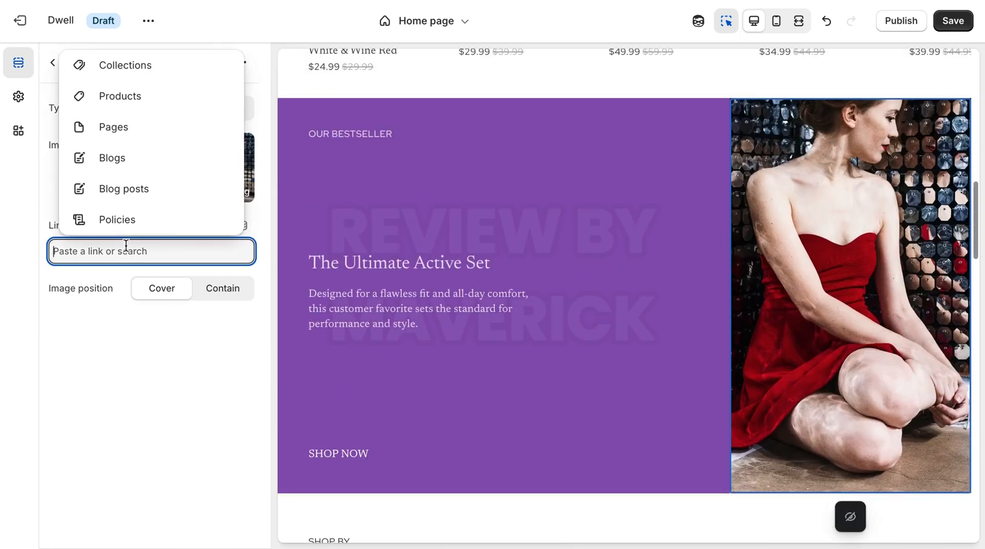
pyautogui.click(174, 99)
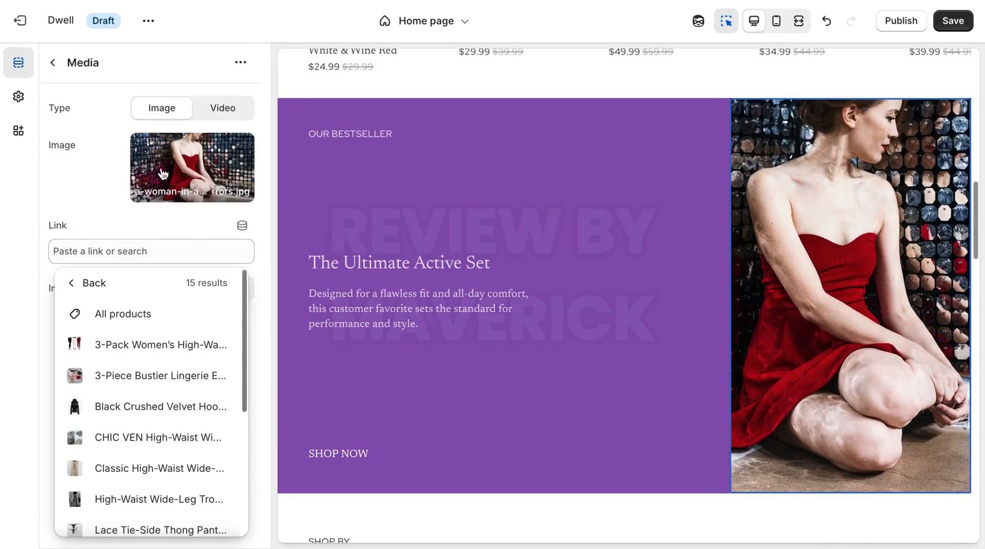
pyautogui.click(138, 314)
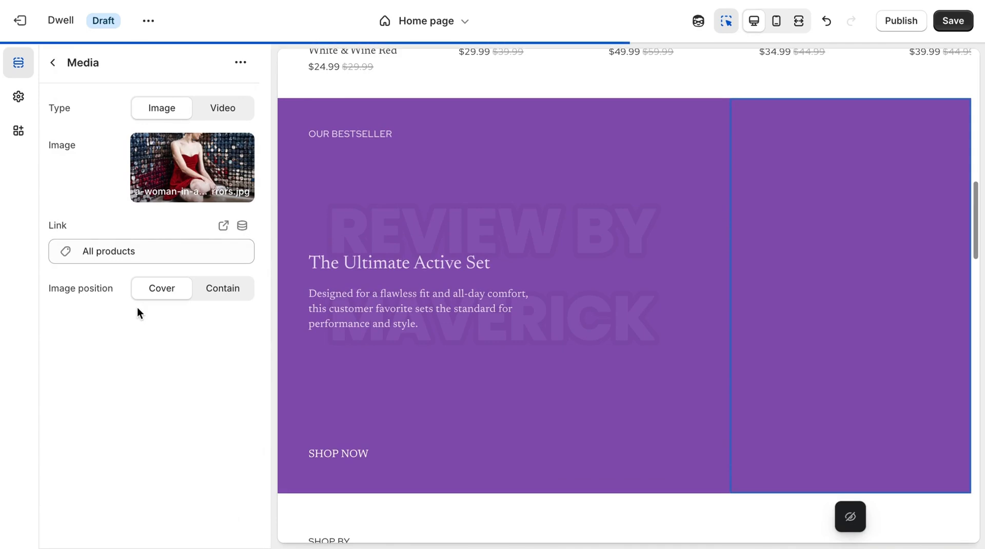
pyautogui.click(54, 64)
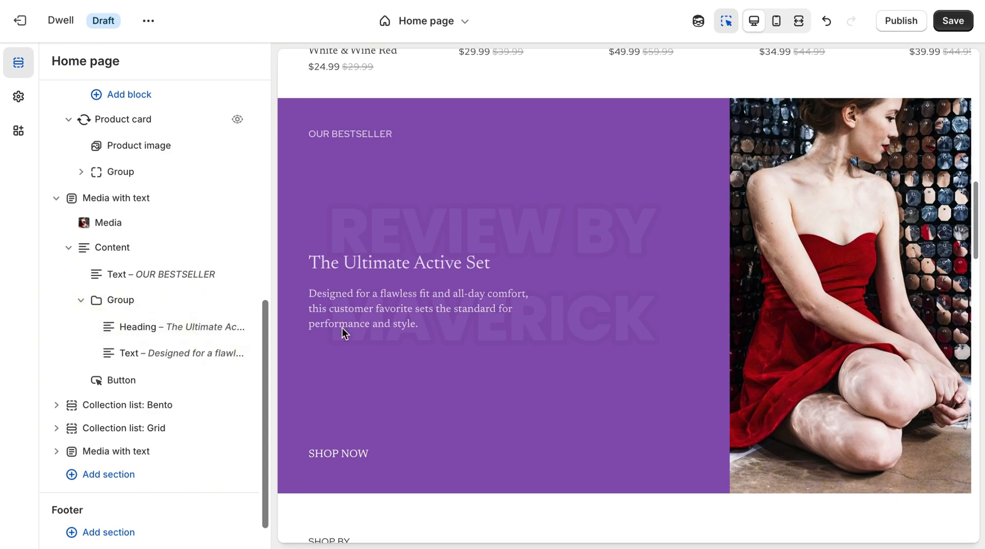
# Step: Fill the Collection list: Bento section with the Women Apparels, Women's Lingerie and Women's Pants collections
pyautogui.scroll(-2, 156, 368)
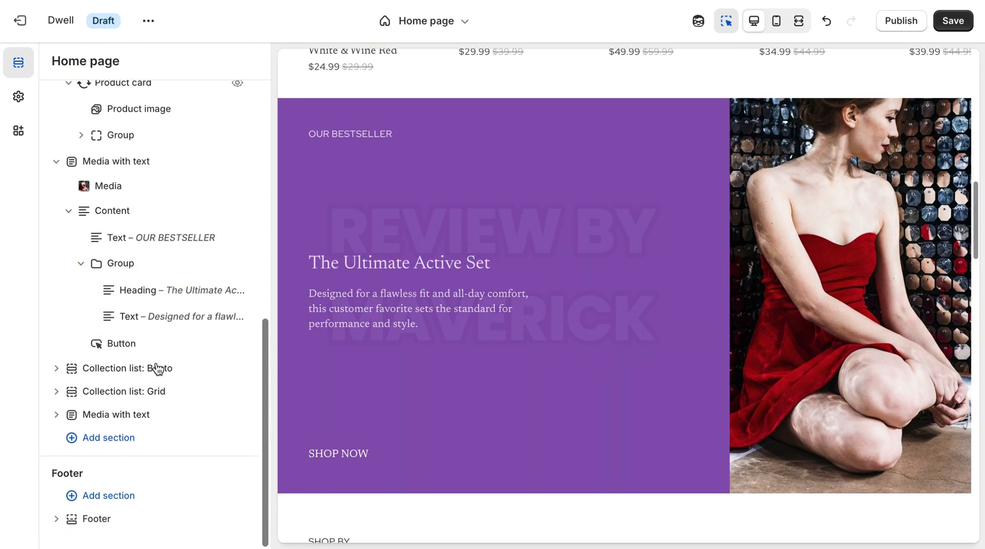
pyautogui.click(153, 369)
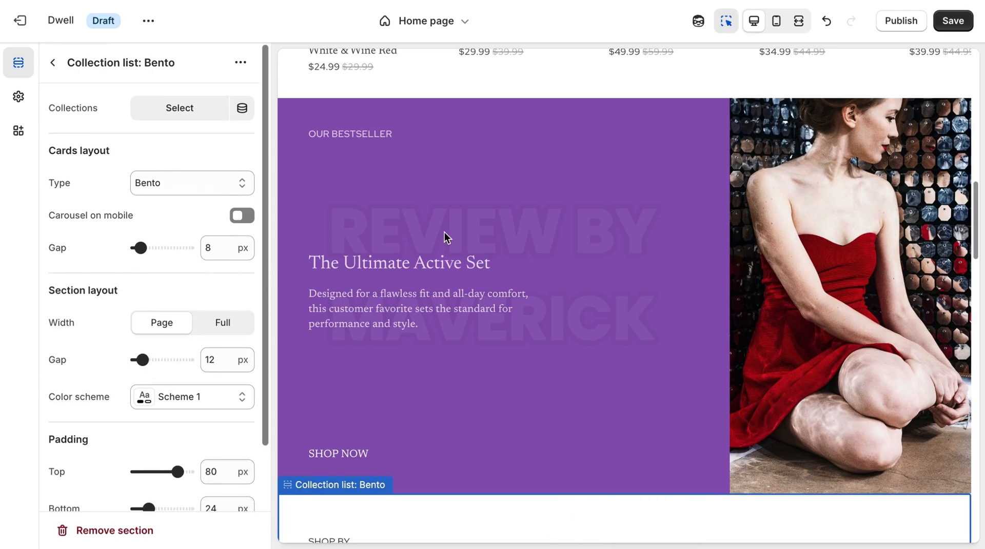
pyautogui.moveTo(973, 224); pyautogui.dragTo(978, 302)
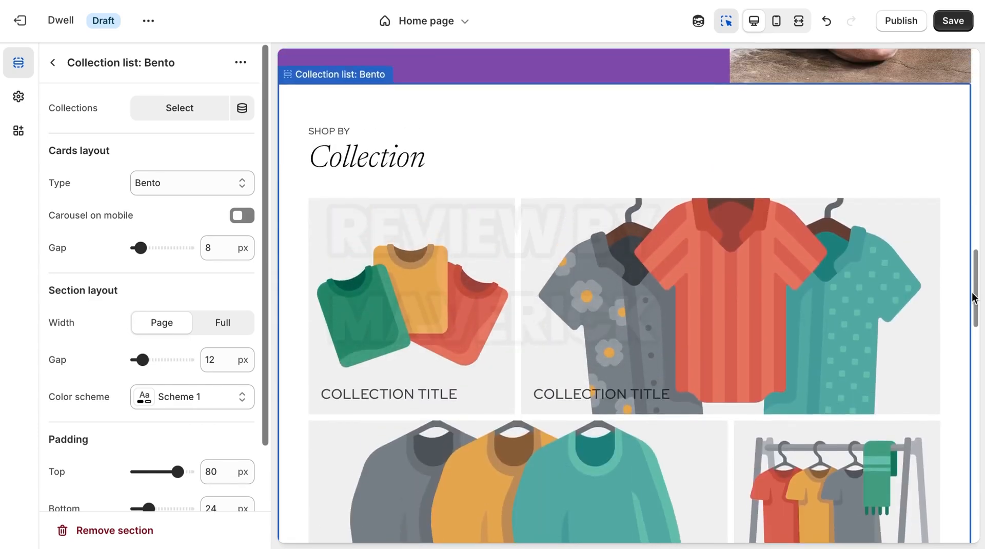
pyautogui.click(201, 110)
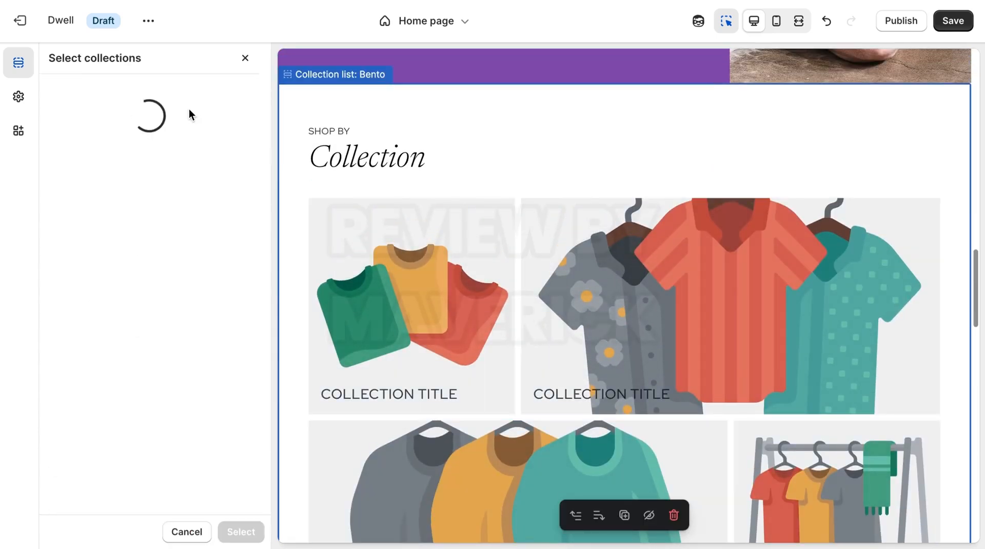
pyautogui.click(58, 250)
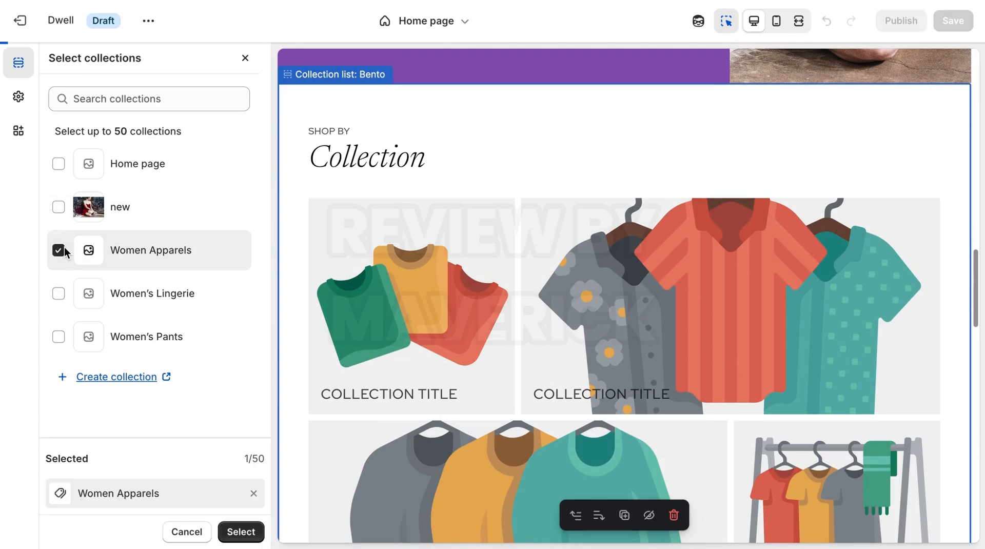
pyautogui.click(59, 293)
pyautogui.click(59, 337)
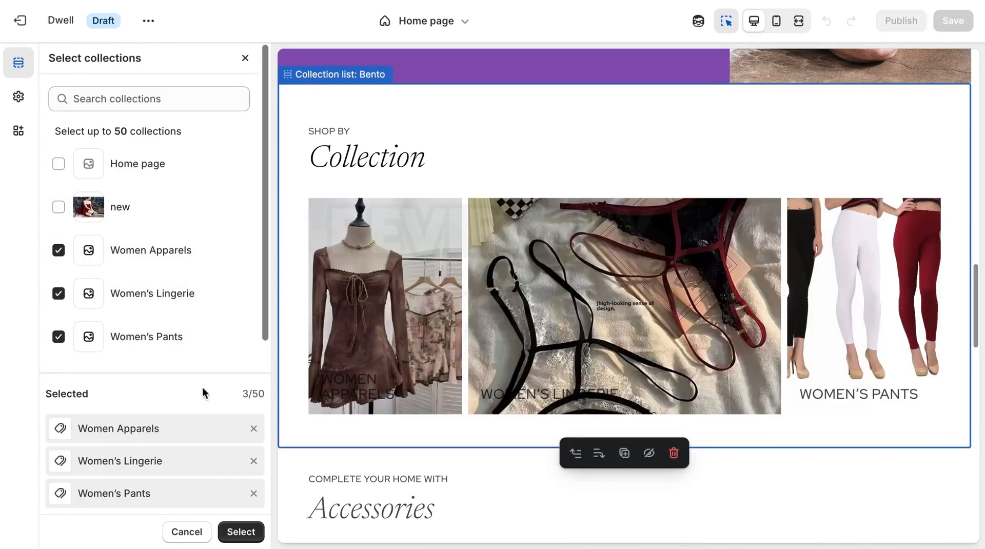
pyautogui.click(241, 532)
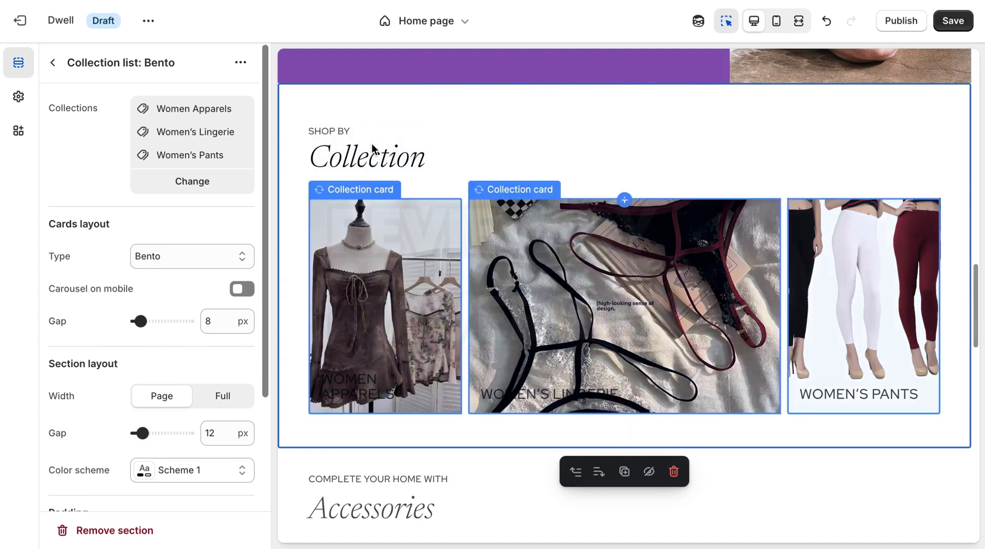
# Step: Link the Header block above the Bento collection cards to All collections
pyautogui.click(356, 140)
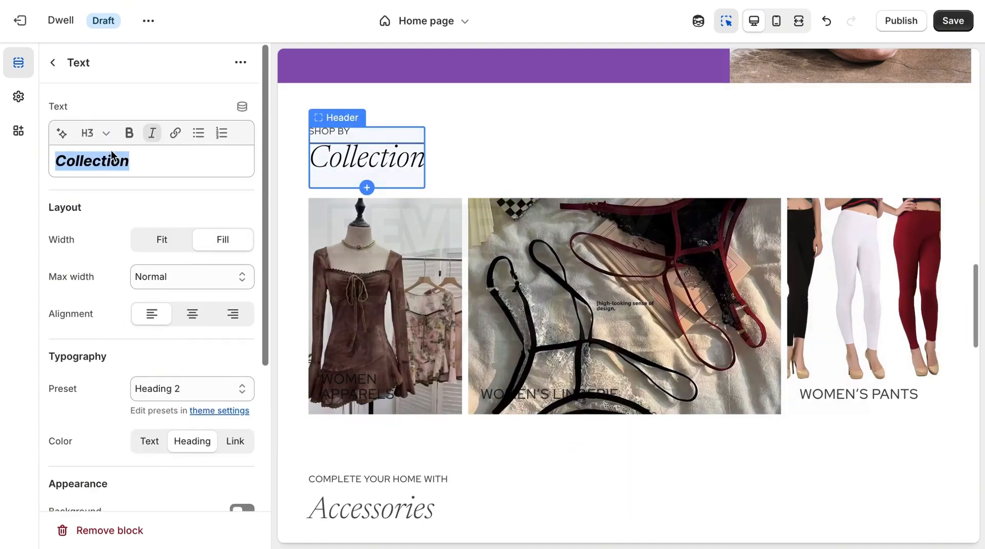
pyautogui.click(387, 156)
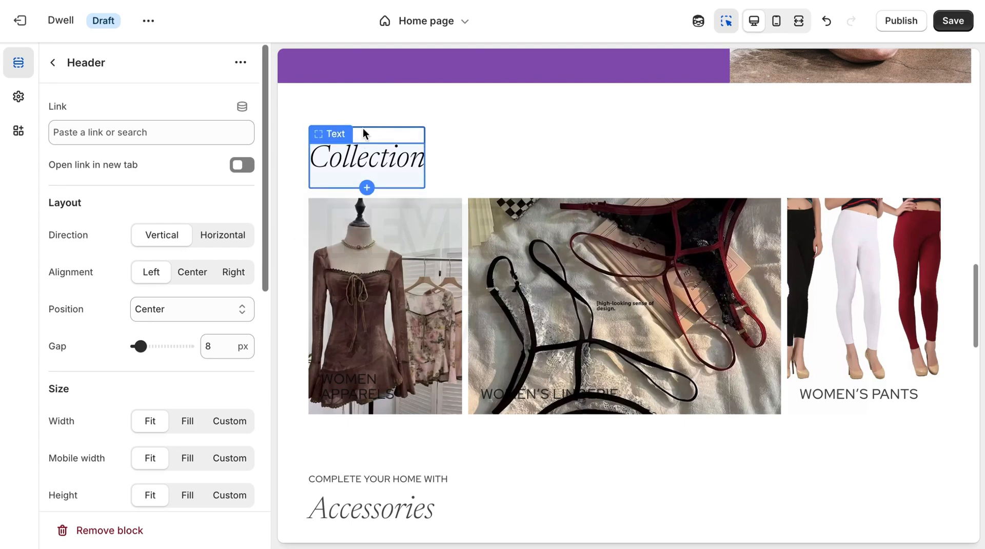
pyautogui.click(189, 133)
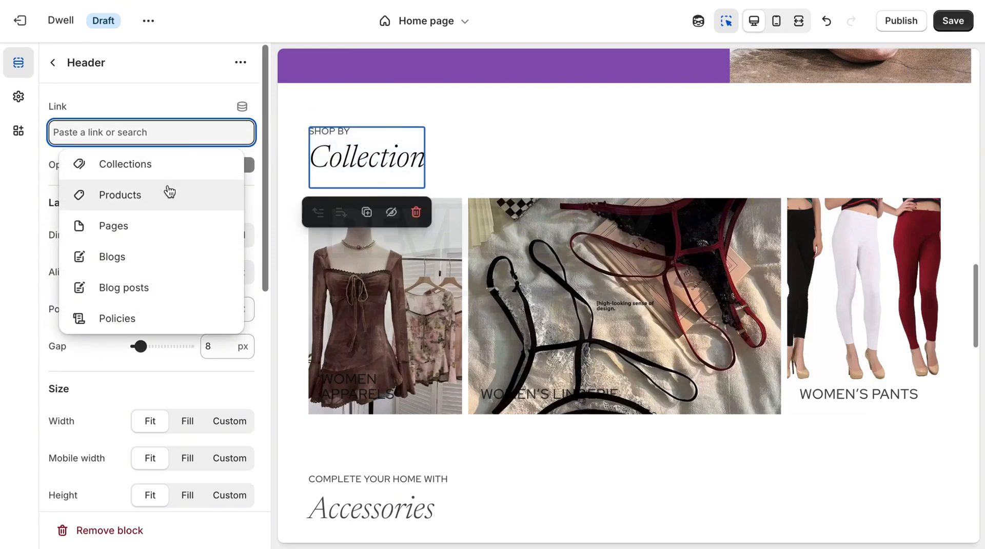
pyautogui.click(175, 164)
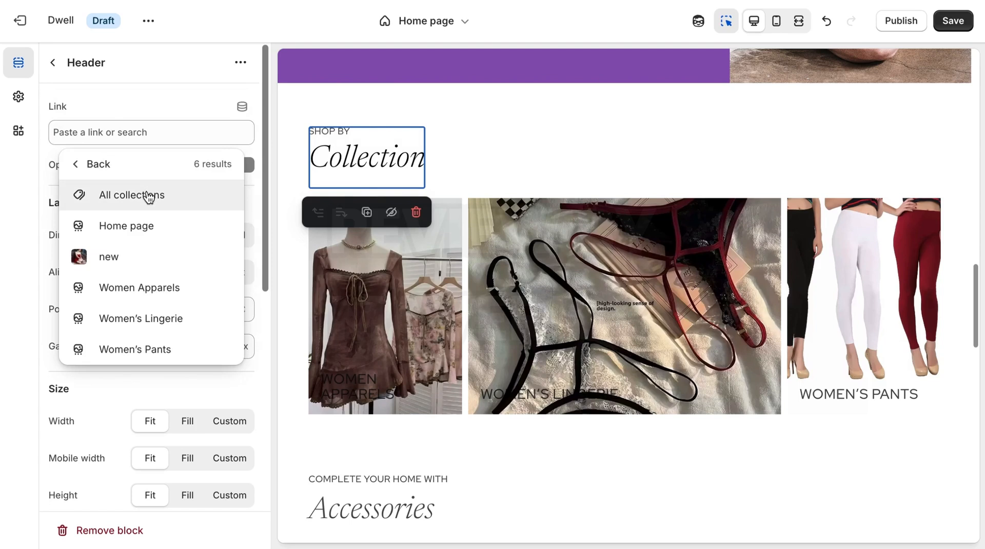
pyautogui.click(149, 195)
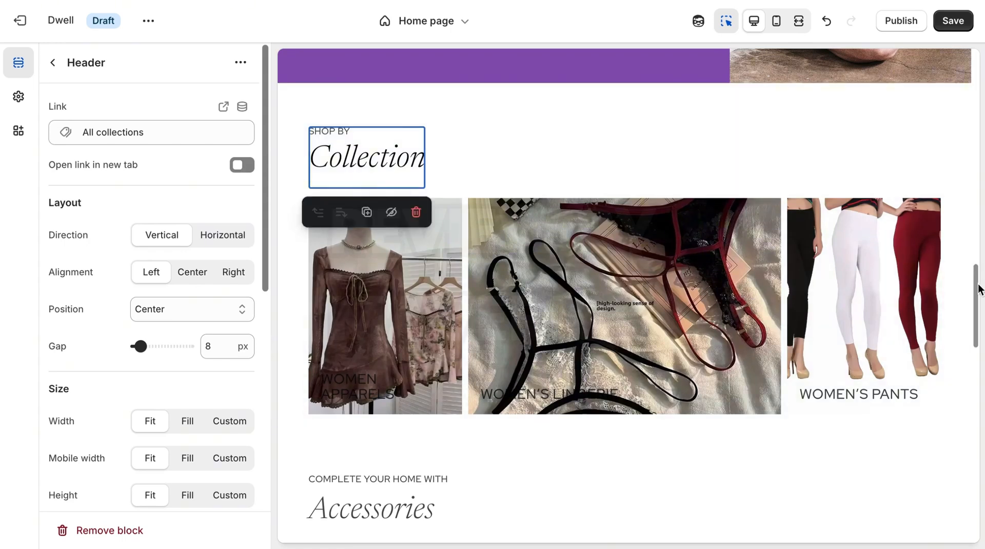
pyautogui.scroll(-3, 977, 289)
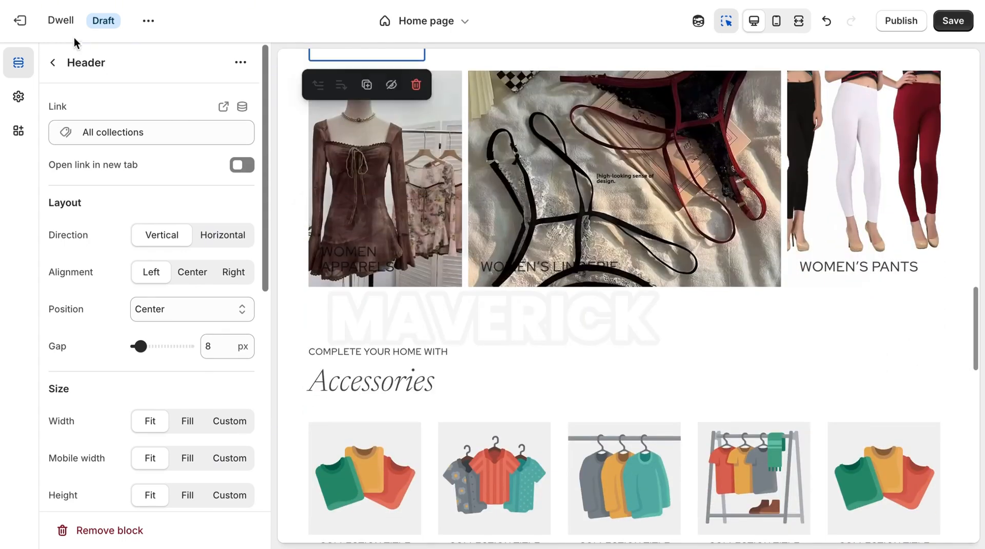
# Step: Open the settings of the Collection list: Grid section
pyautogui.click(53, 62)
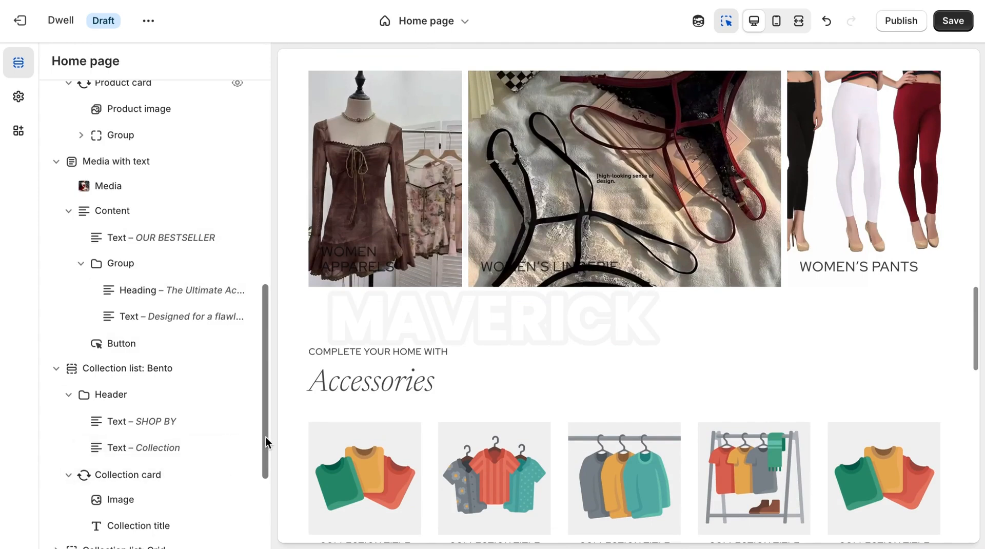
pyautogui.moveTo(266, 437); pyautogui.dragTo(264, 533)
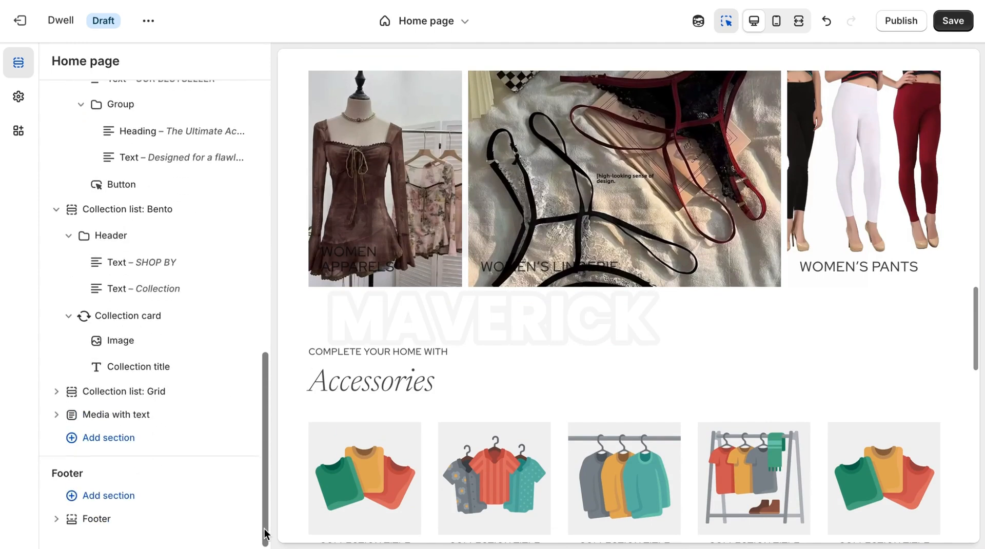
pyautogui.click(130, 397)
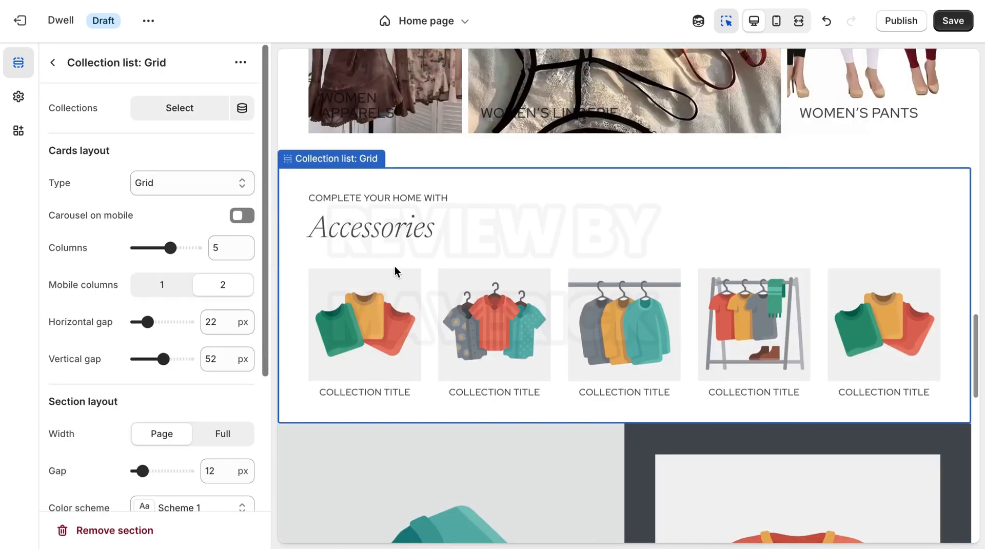
pyautogui.click(190, 108)
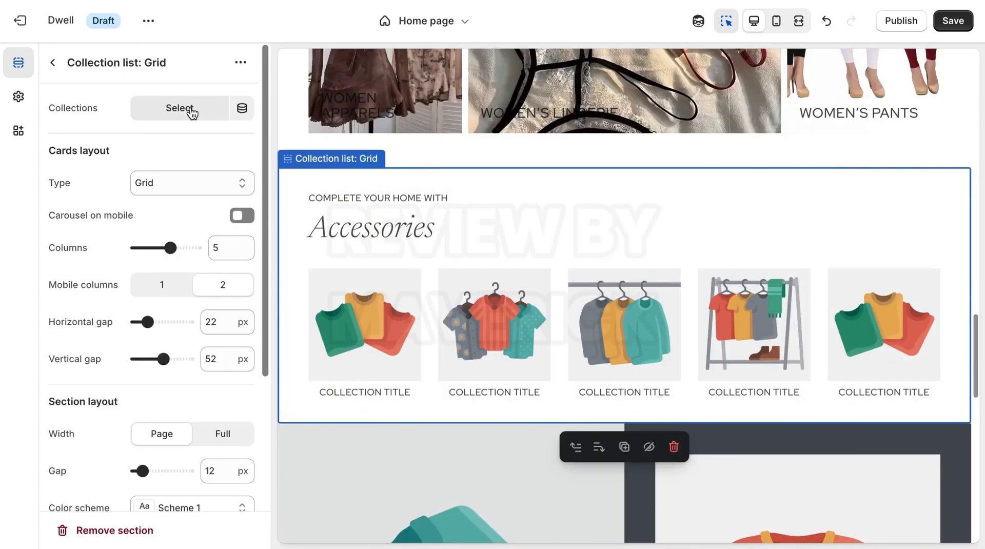
pyautogui.click(191, 108)
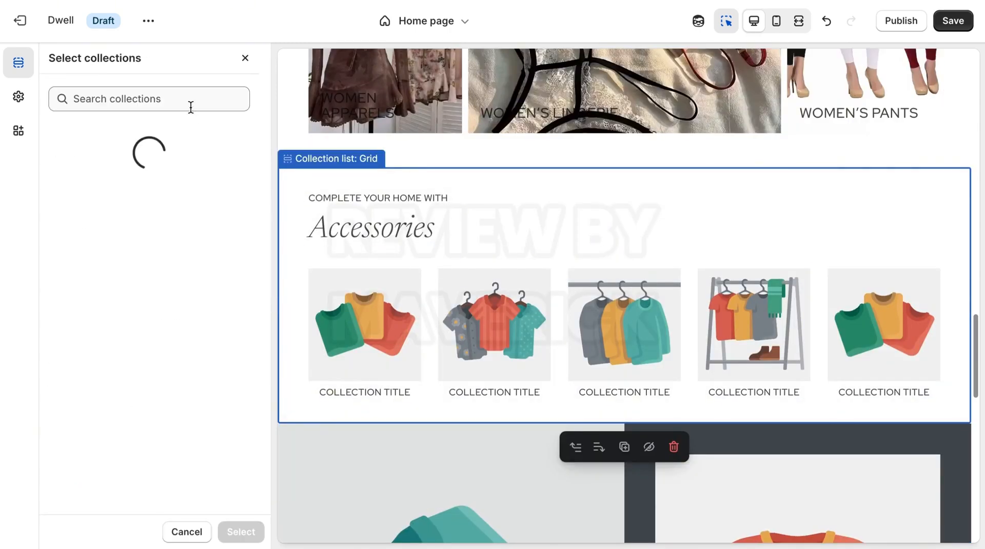
pyautogui.click(244, 59)
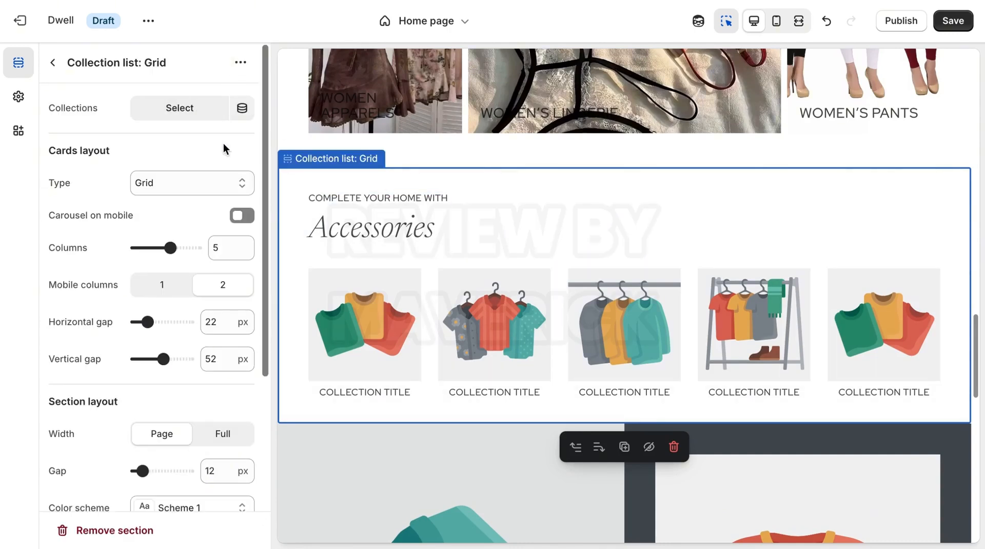
# Step: Assign the Women's Pants, Women Apparels and new collections to the Collection list: Grid section, leaving Women's Lingerie unselected
pyautogui.click(194, 116)
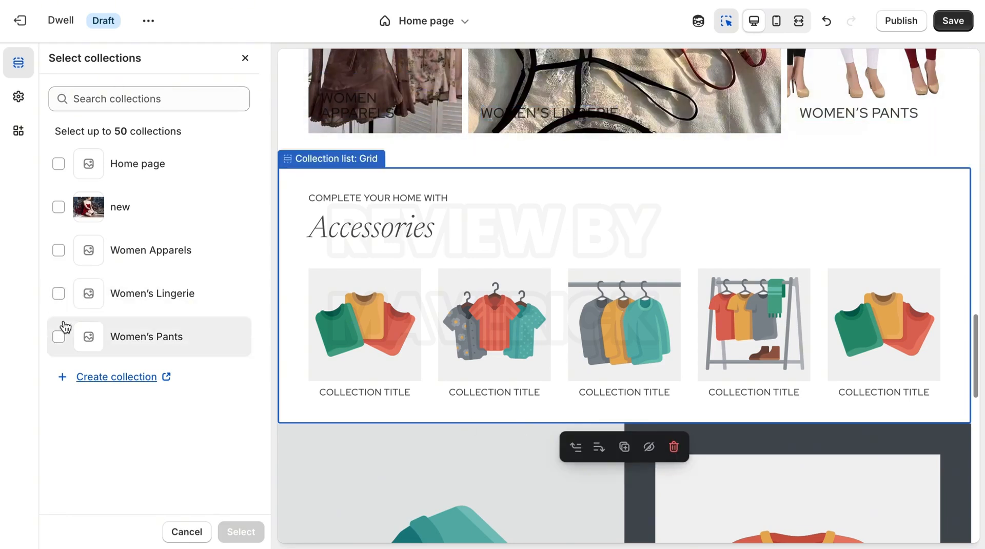
pyautogui.click(59, 336)
pyautogui.click(59, 295)
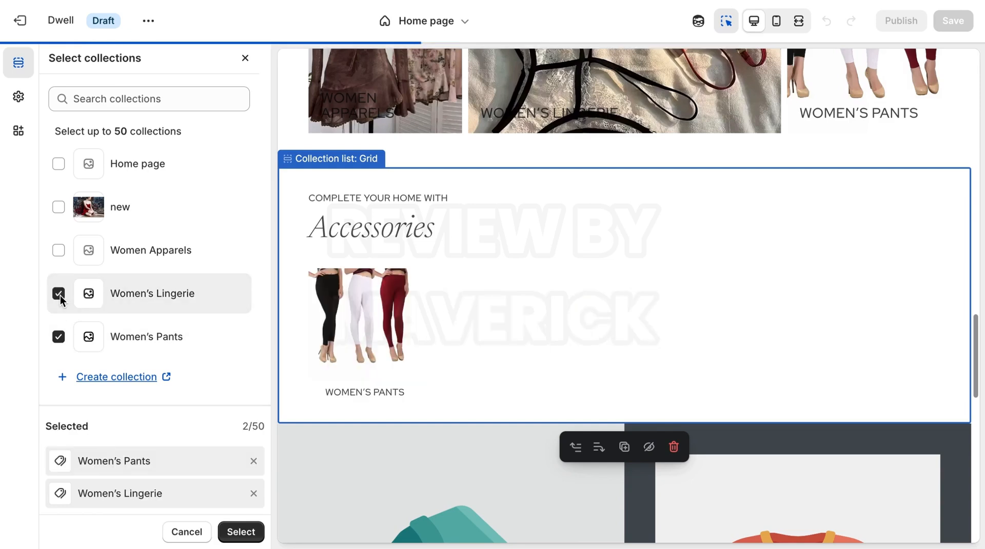
pyautogui.click(56, 253)
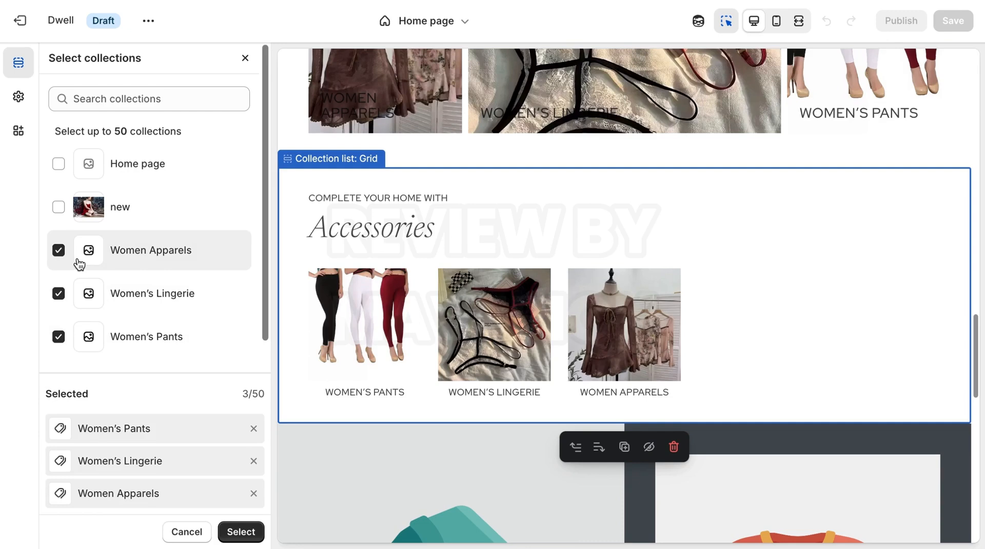
pyautogui.click(95, 255)
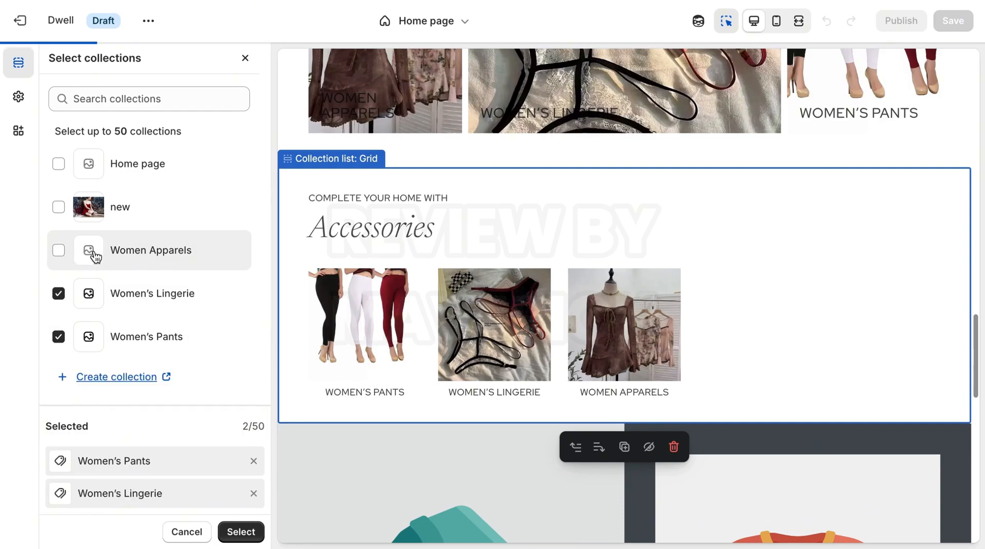
pyautogui.click(96, 255)
pyautogui.click(60, 207)
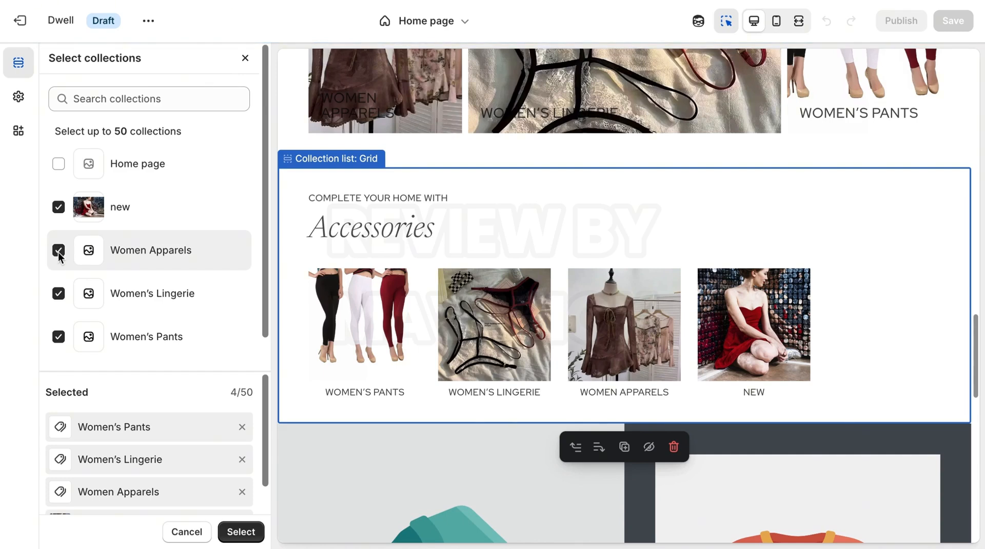
pyautogui.click(58, 293)
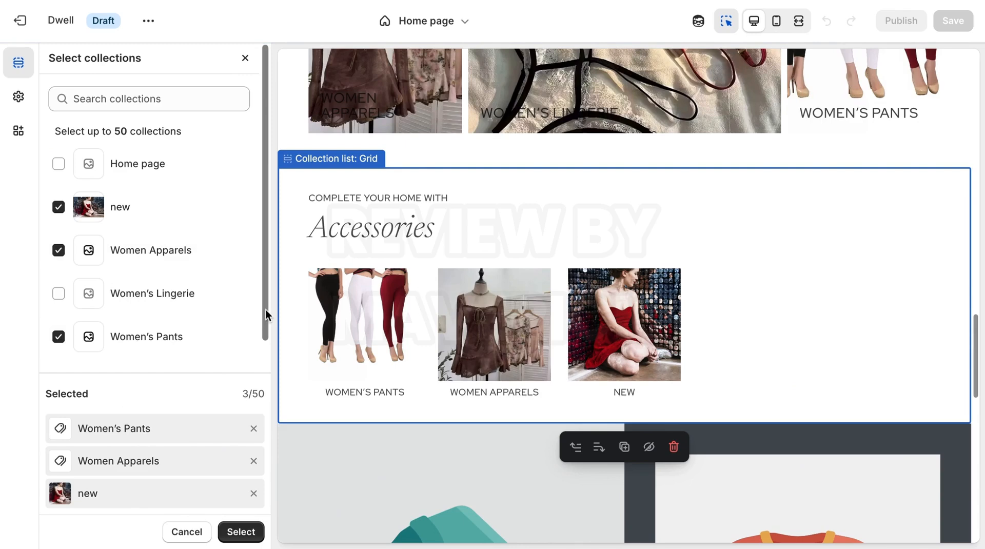
pyautogui.moveTo(265, 314); pyautogui.dragTo(266, 428)
pyautogui.click(241, 532)
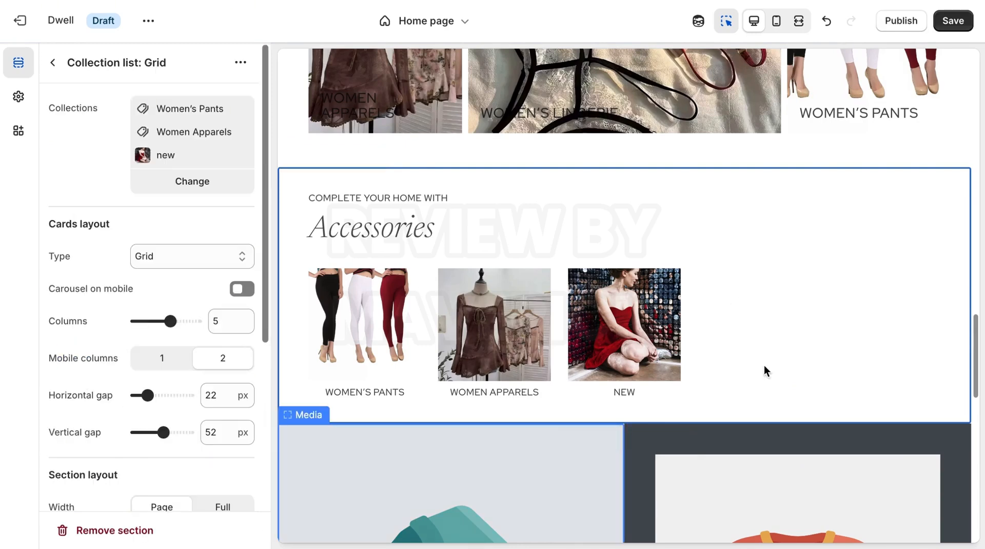
# Step: Set the grid collection list to 3 columns and check its layout in the preview
pyautogui.moveTo(169, 321); pyautogui.dragTo(153, 321)
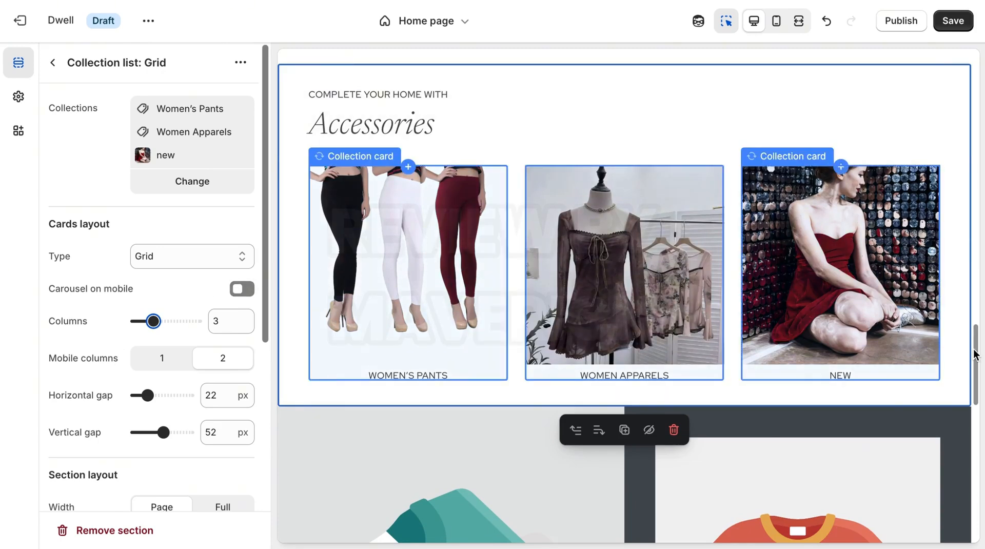
pyautogui.scroll(5, 610, 284)
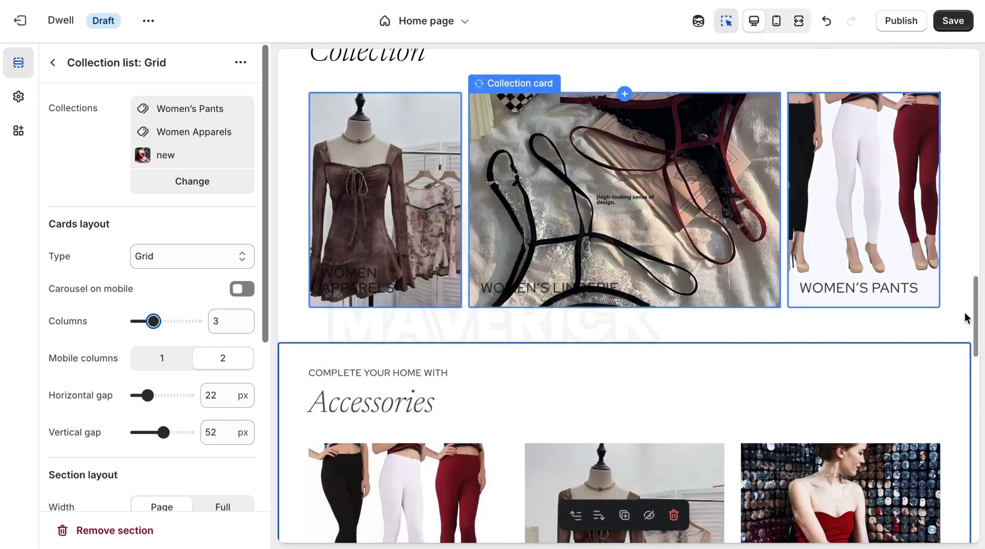
pyautogui.moveTo(977, 322); pyautogui.dragTo(980, 369)
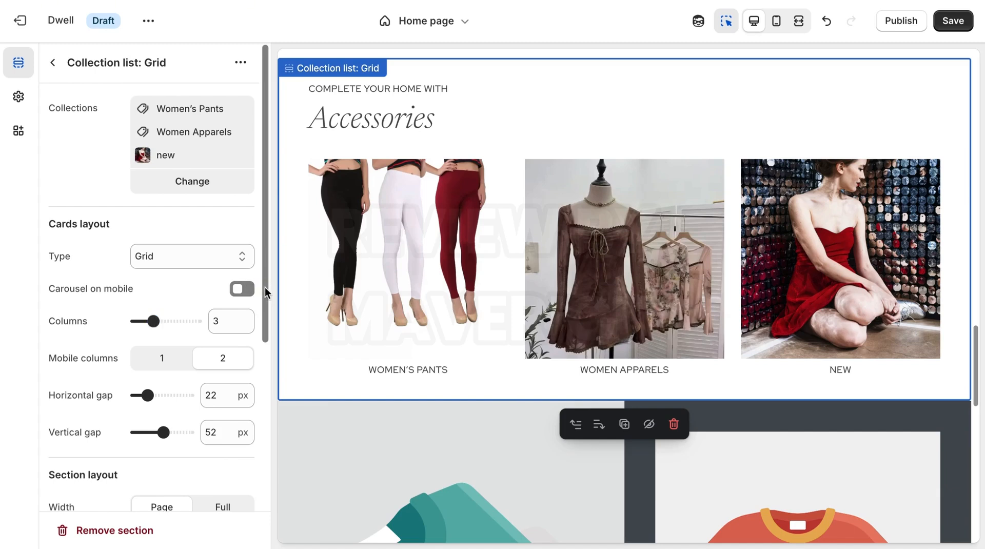
pyautogui.moveTo(266, 291); pyautogui.dragTo(257, 376)
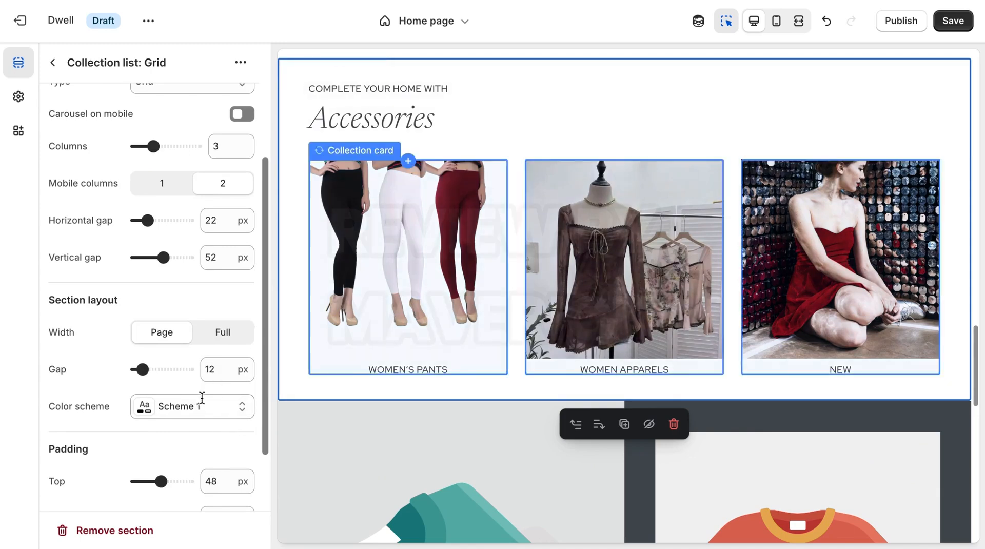
# Step: Try Scheme 5 as the color scheme of the Collection list: Grid section and check it against the neighboring sections
pyautogui.click(203, 413)
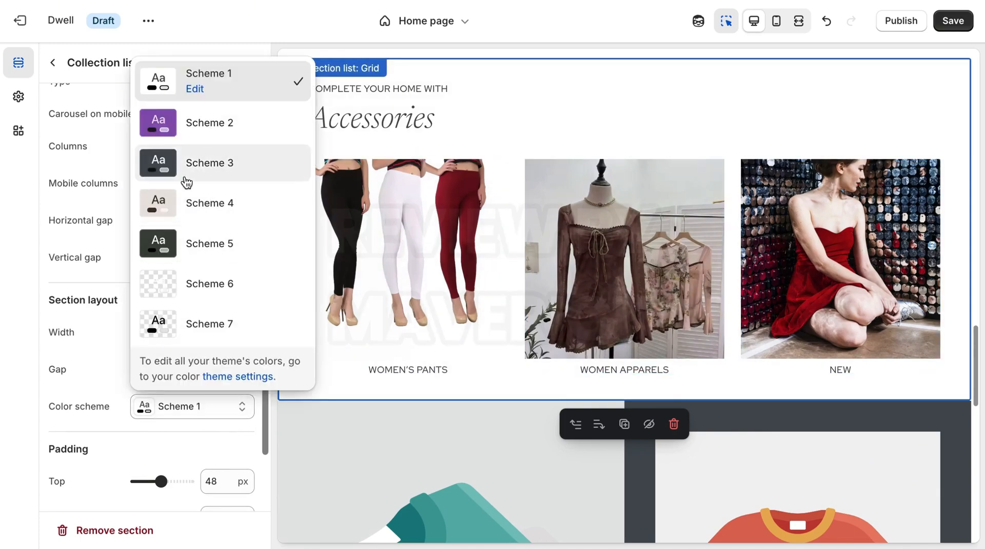
pyautogui.click(207, 242)
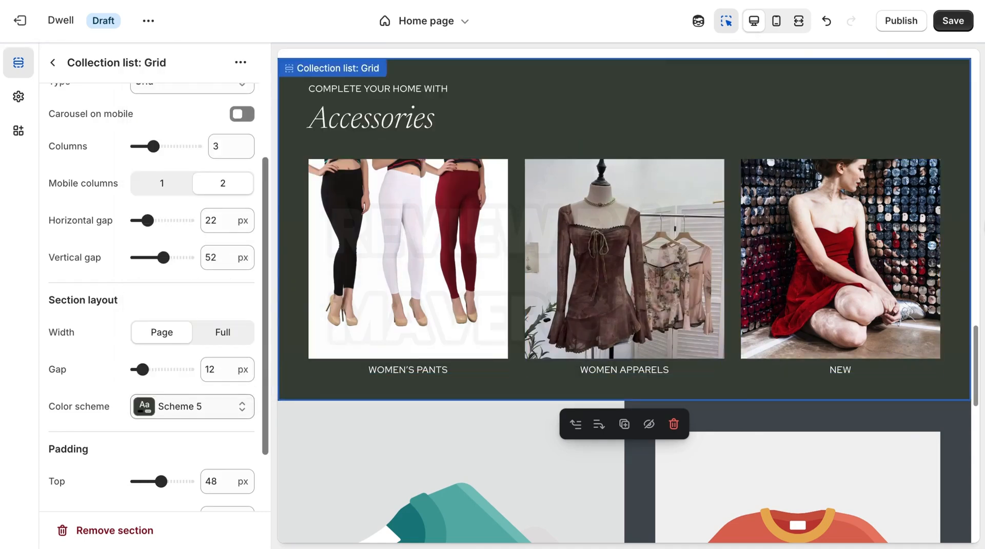
pyautogui.scroll(5, 973, 306)
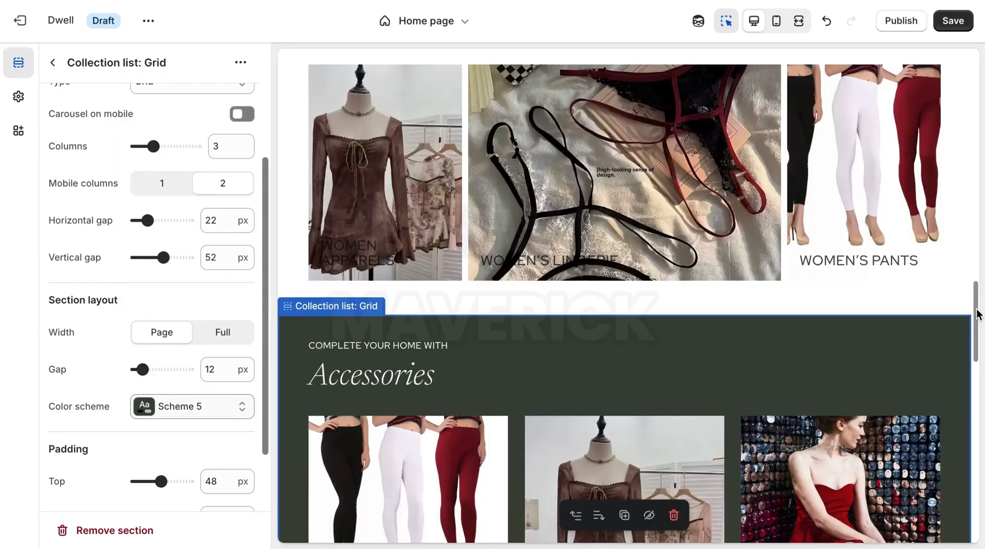
pyautogui.moveTo(976, 310); pyautogui.dragTo(977, 342)
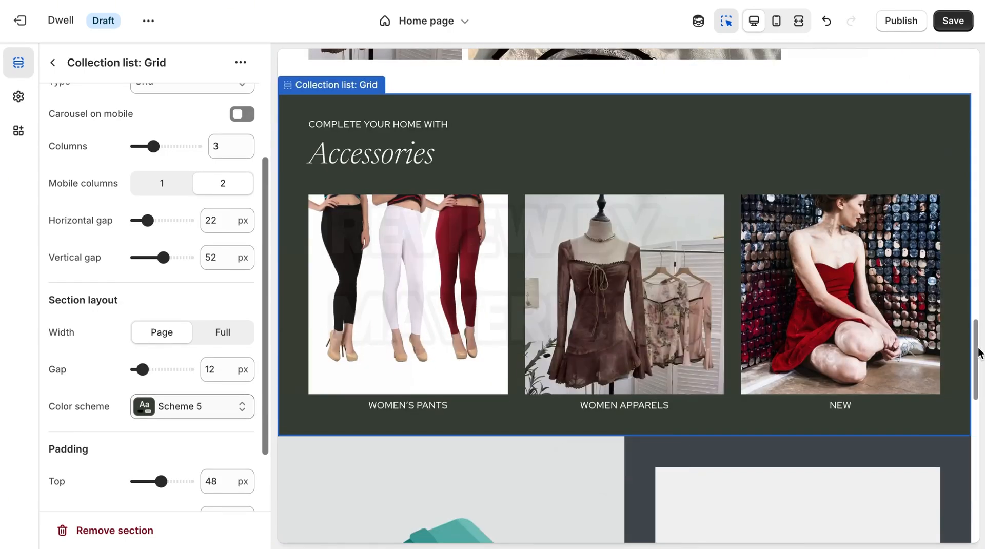
# Step: Set the color scheme of the Collection list: Grid section to Scheme 2 and check it in the preview
pyautogui.click(197, 408)
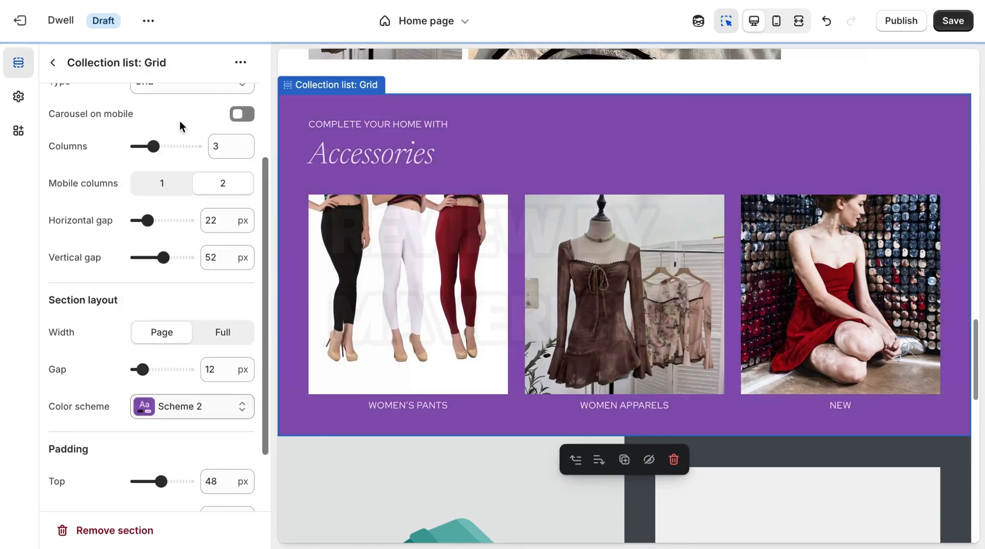
pyautogui.scroll(-5, 977, 378)
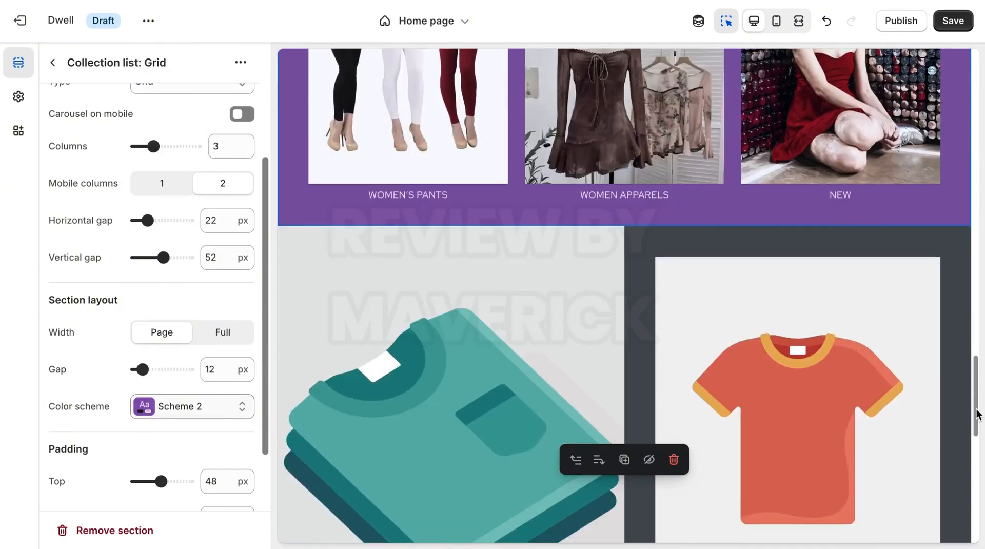
pyautogui.click(53, 63)
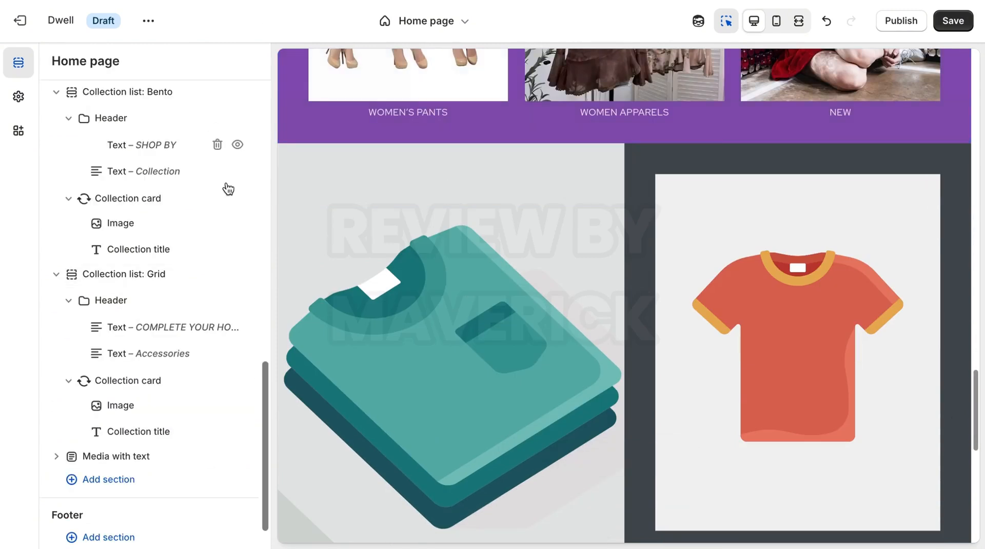
# Step: Set the Media with text section's media to the existing JPG of the black top and gray wide-leg trousers
pyautogui.click(152, 458)
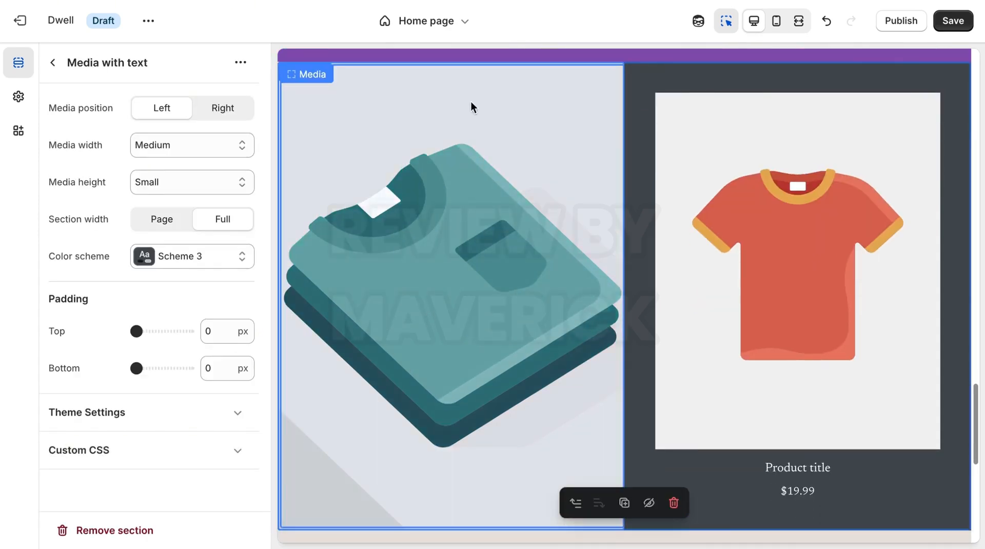
pyautogui.click(430, 101)
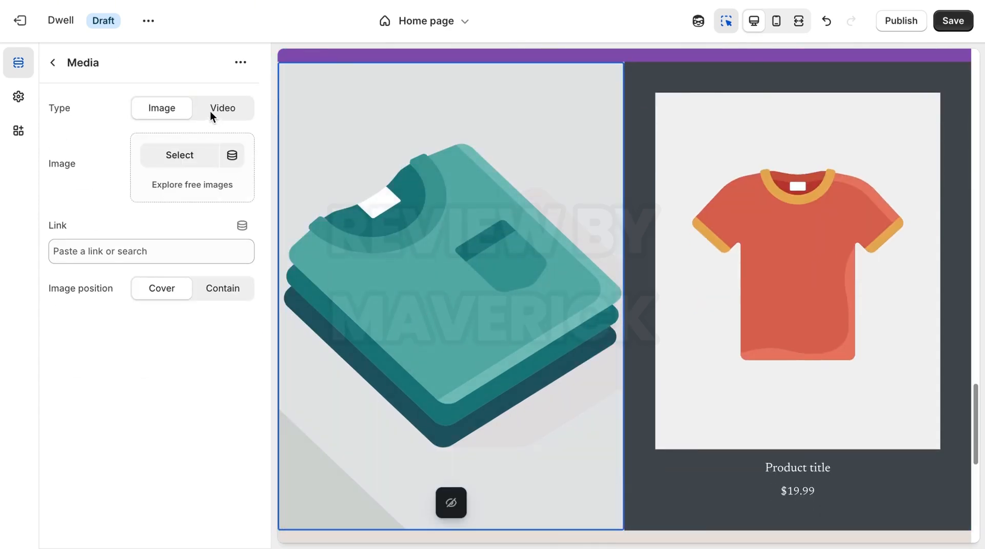
pyautogui.click(186, 153)
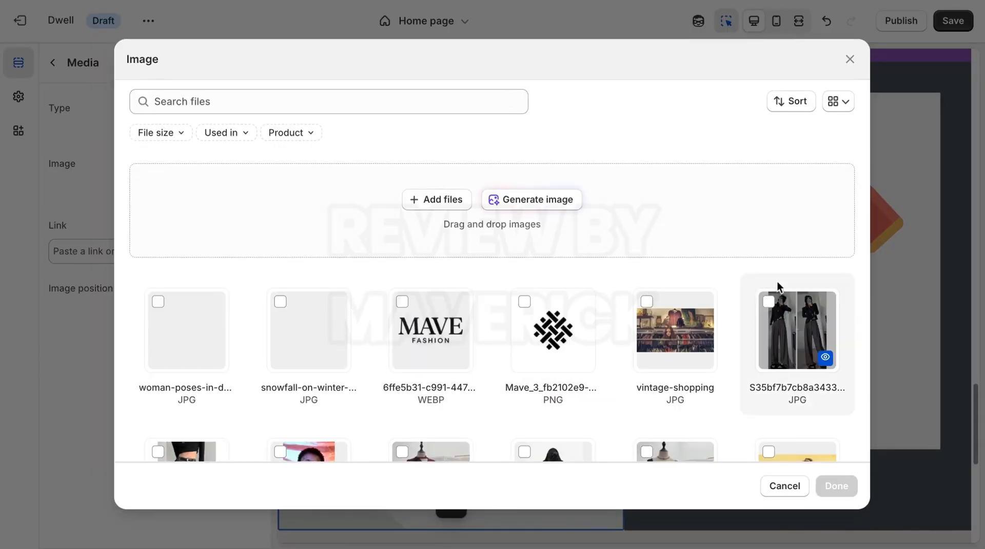
pyautogui.click(768, 301)
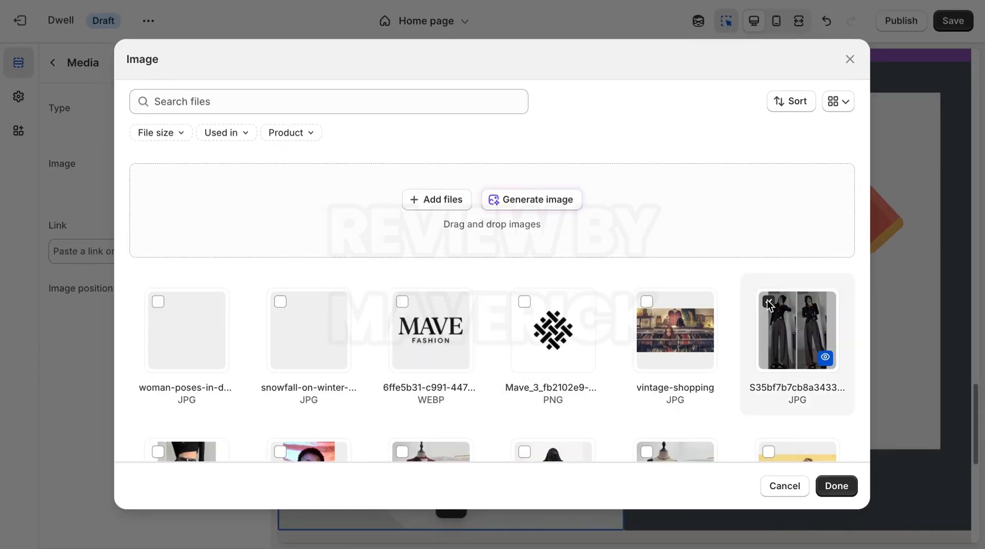
pyautogui.click(836, 485)
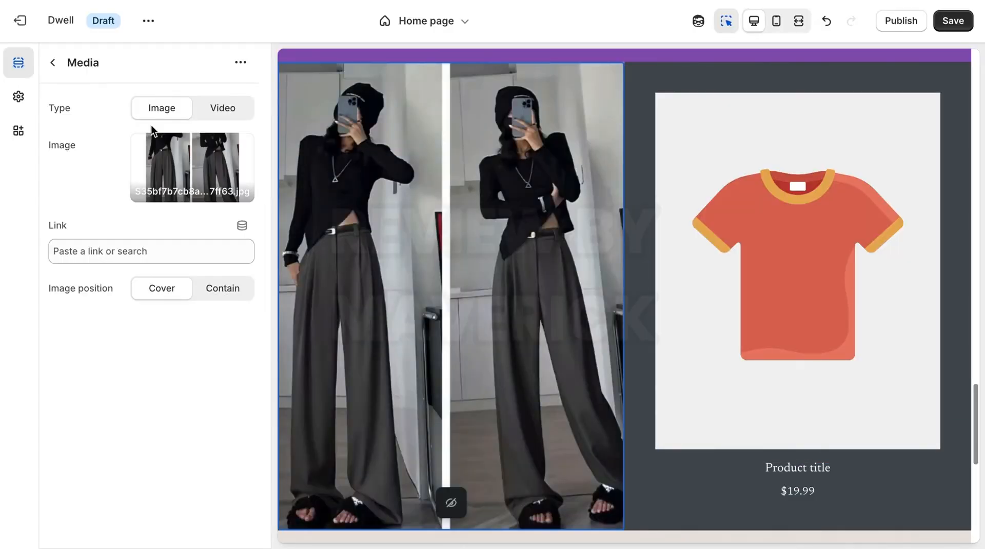
# Step: Link the Media with text image to the High-Waist Wide-Leg Trousers – Charcoal Gray product
pyautogui.click(161, 253)
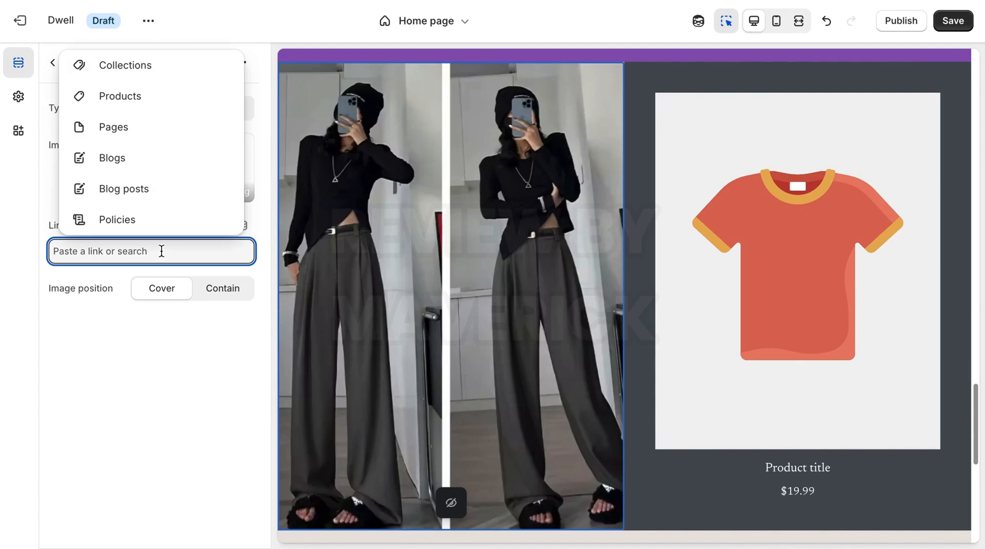
pyautogui.click(147, 96)
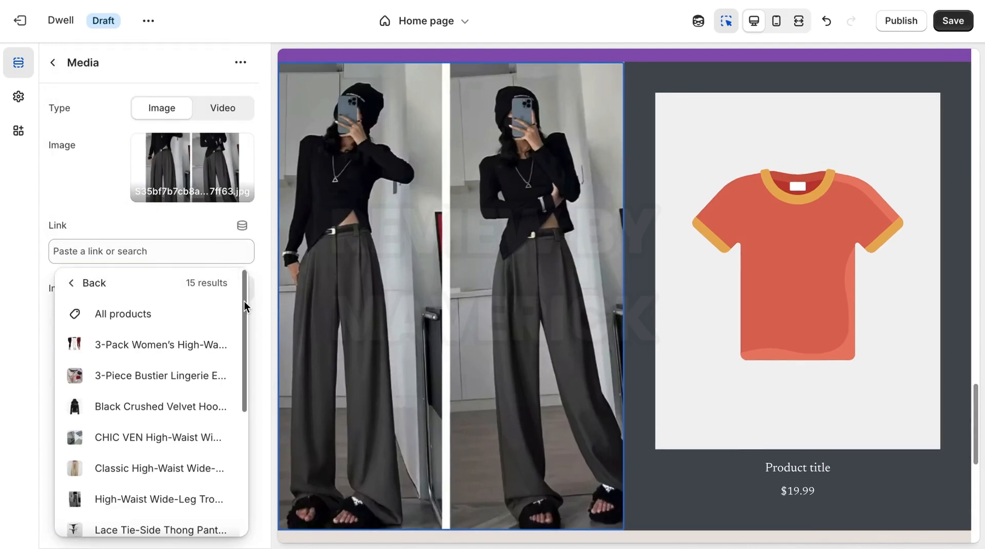
pyautogui.scroll(-3, 244, 353)
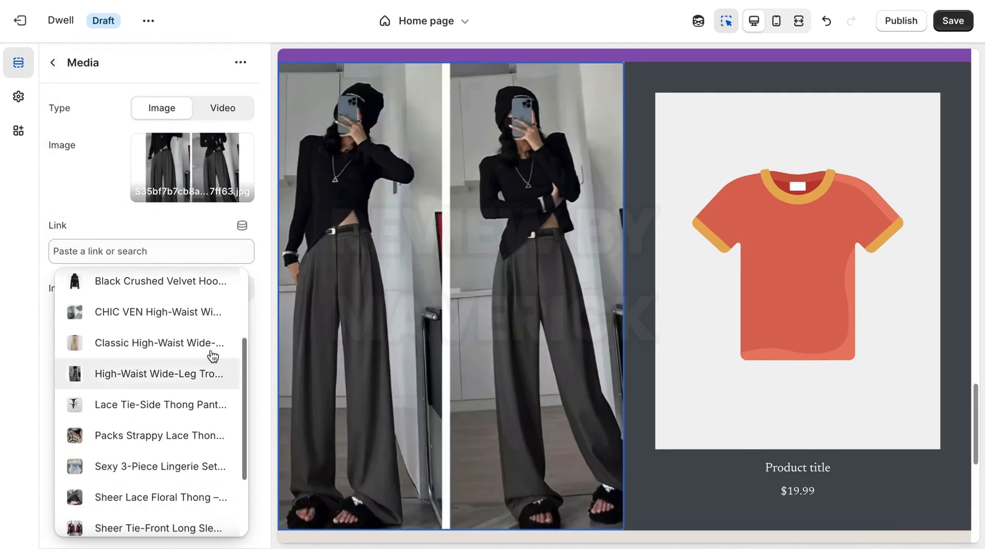
pyautogui.click(175, 370)
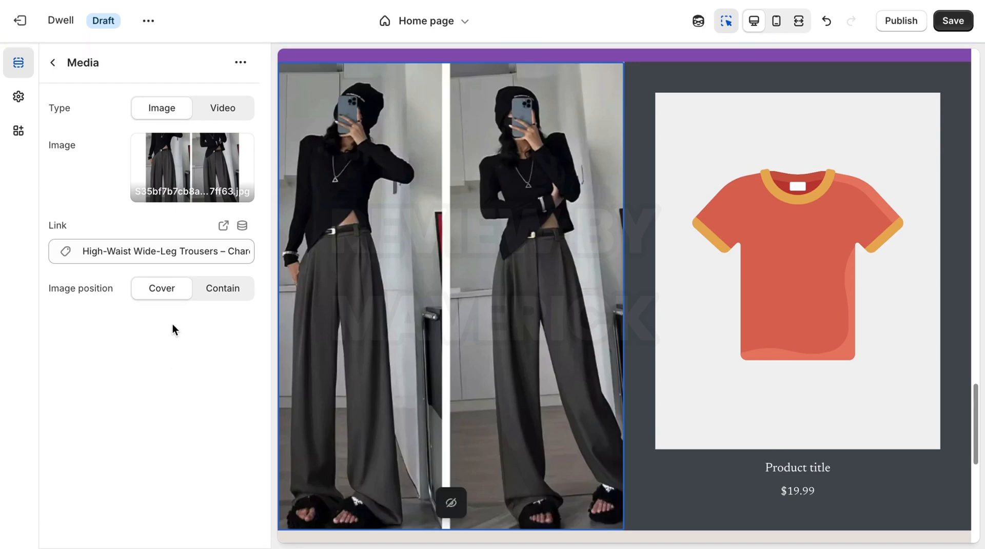
pyautogui.click(52, 63)
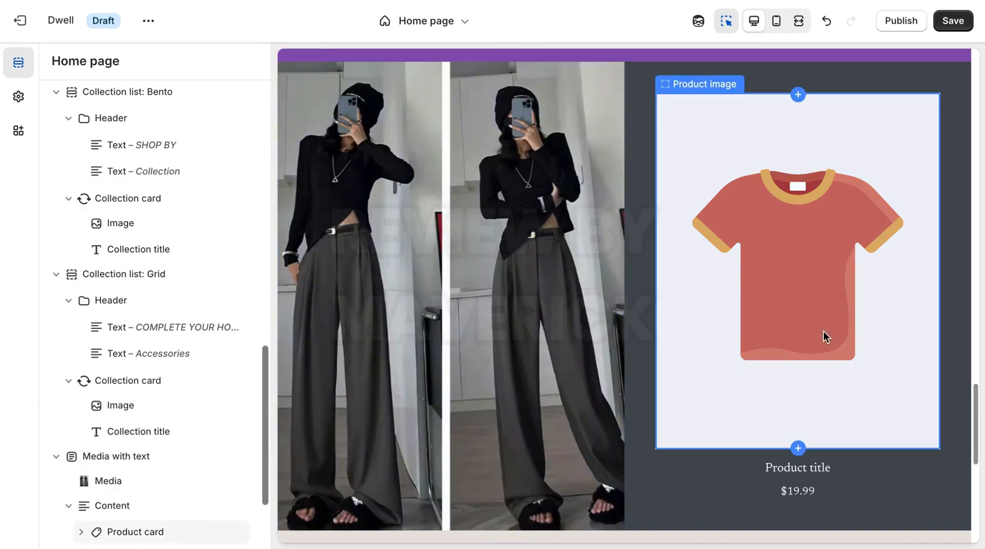
# Step: Examine the Product image block and Media with text section settings for a way to replace the placeholder product
pyautogui.click(734, 176)
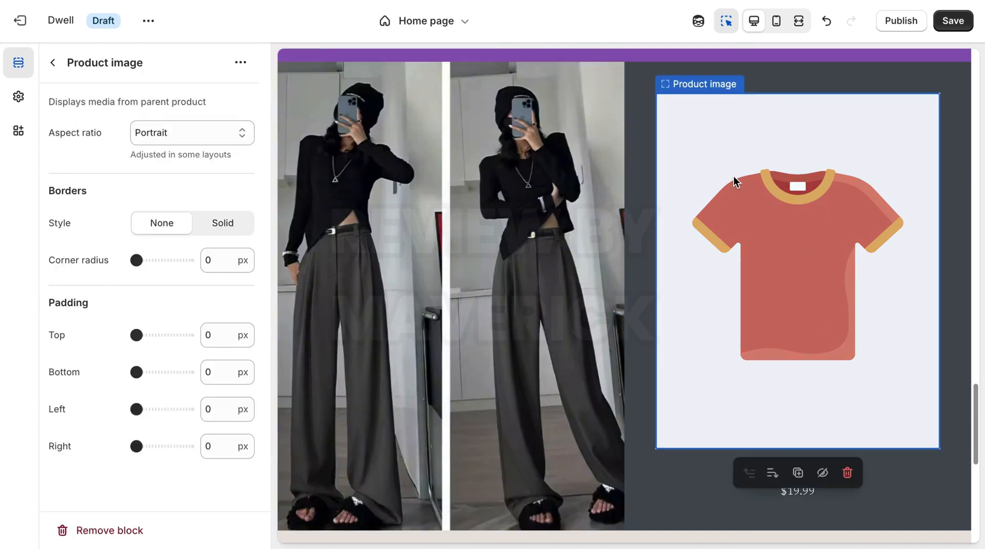
pyautogui.click(54, 63)
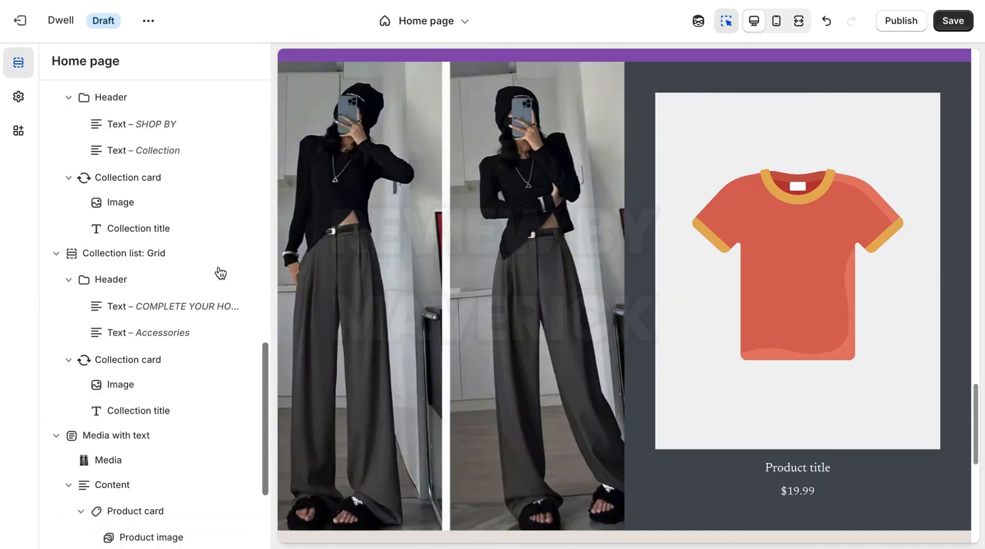
pyautogui.click(118, 435)
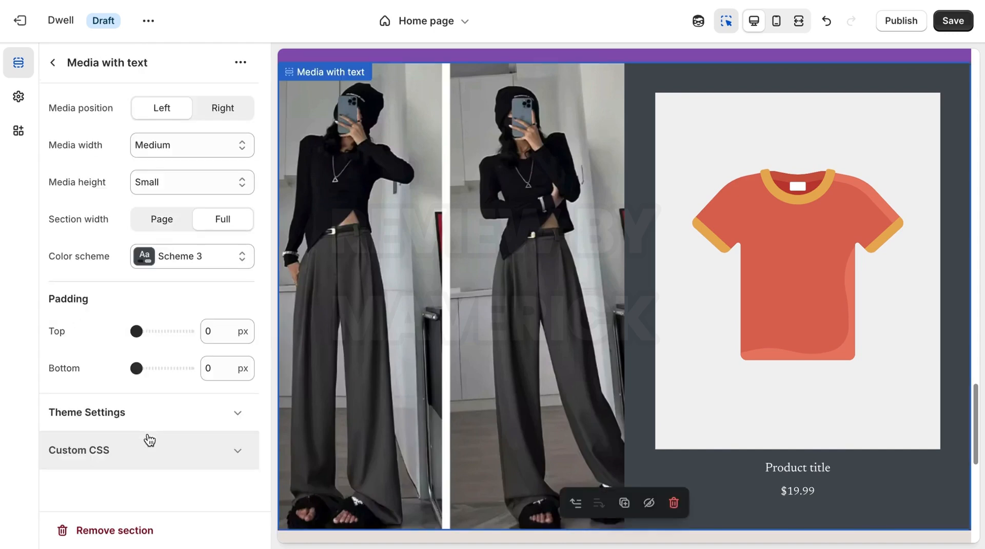
pyautogui.click(155, 429)
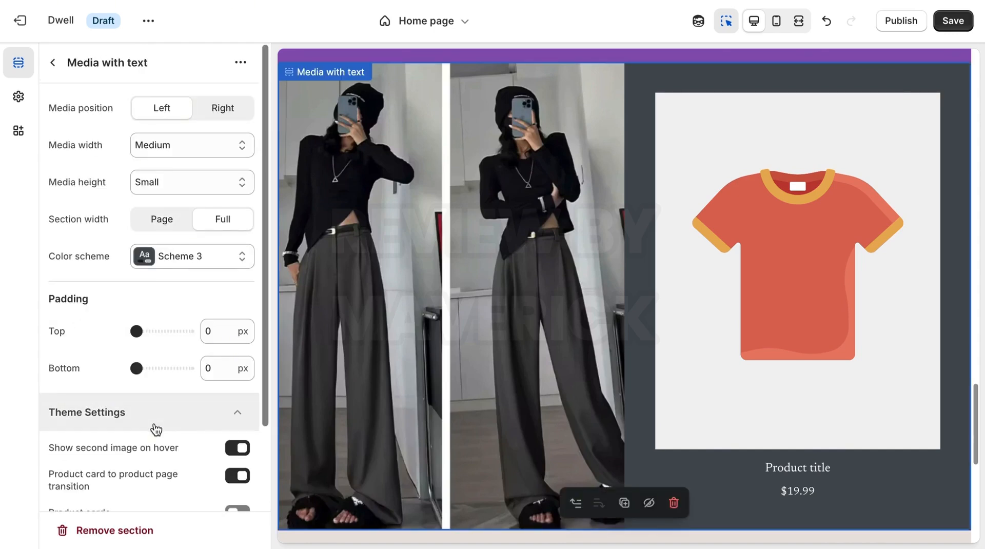
pyautogui.scroll(-3, 264, 411)
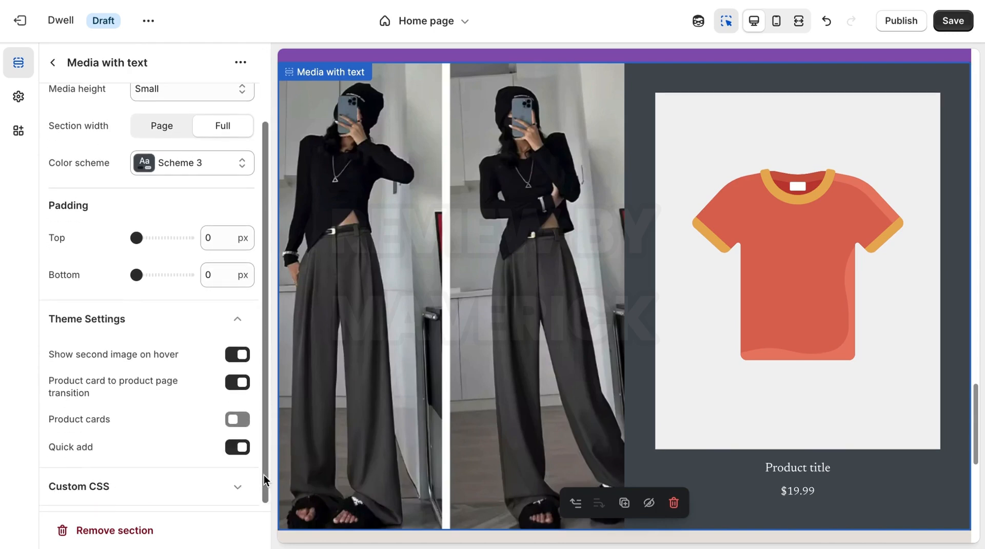
pyautogui.scroll(3, 266, 433)
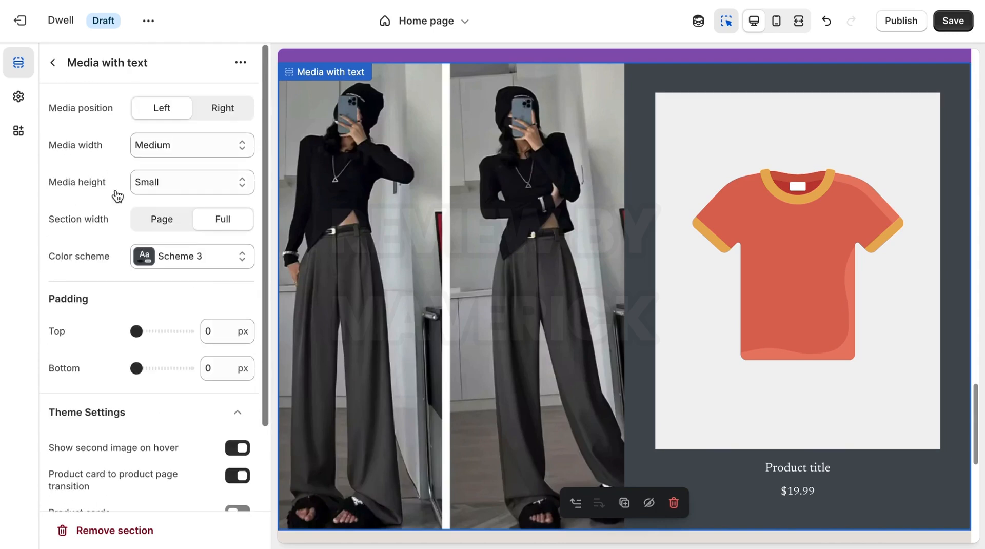
pyautogui.click(53, 62)
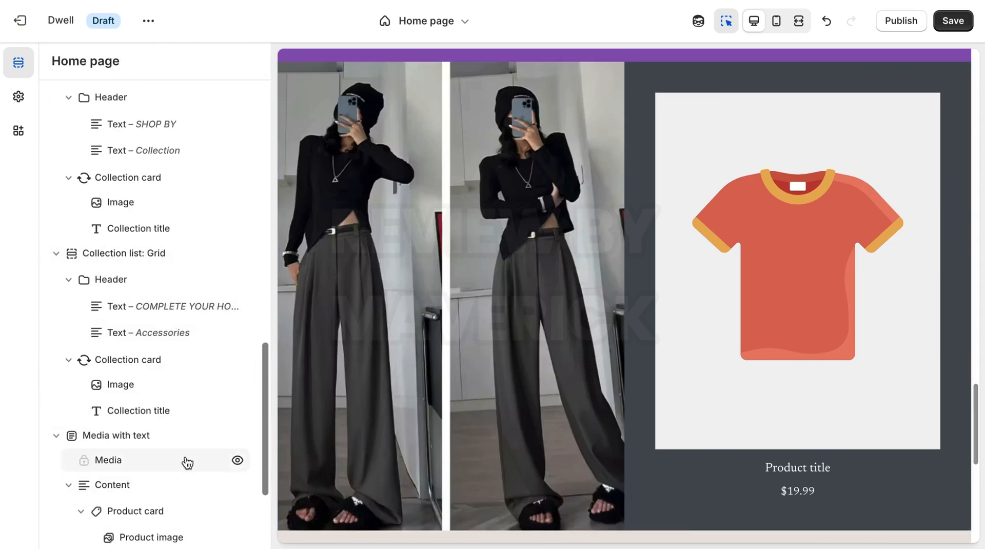
pyautogui.scroll(-5, 263, 453)
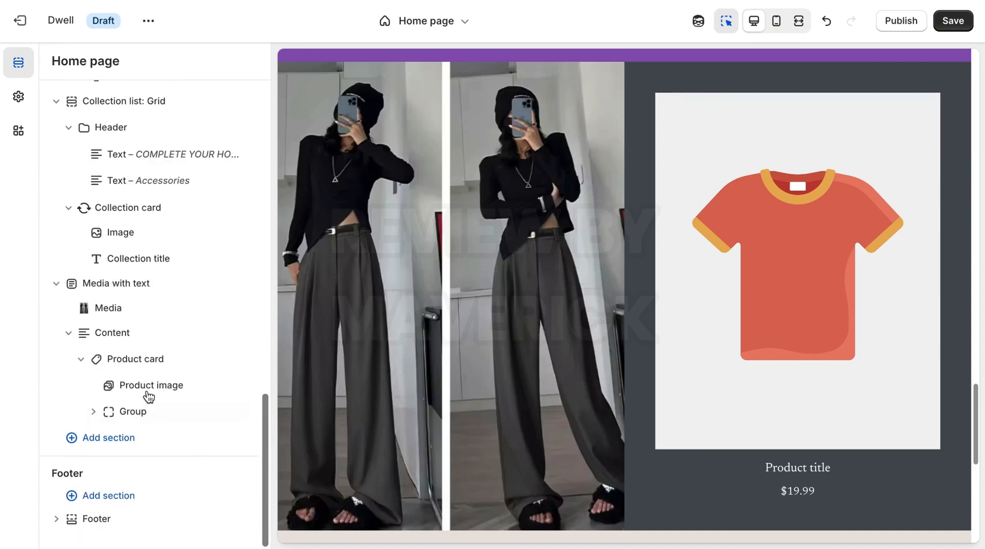
pyautogui.click(148, 388)
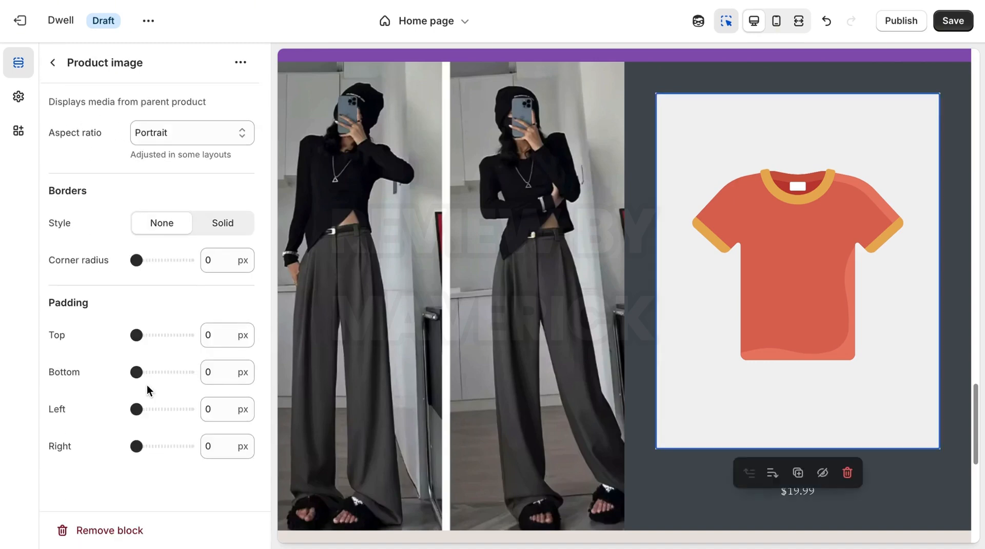
pyautogui.click(52, 63)
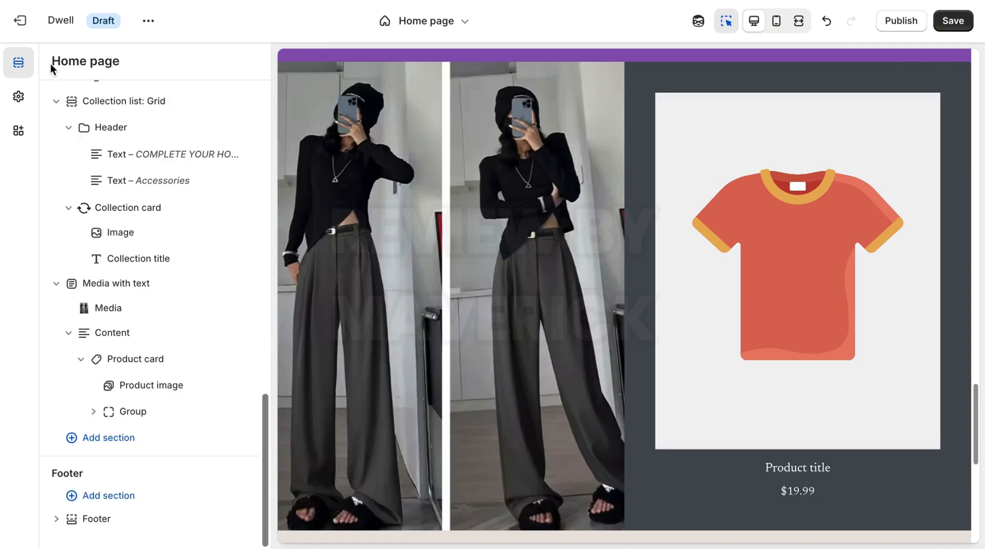
# Step: Assign High-Waist Wide-Leg Trousers – Charcoal Gray to the Product card in the Media with text section and save the theme
pyautogui.click(142, 363)
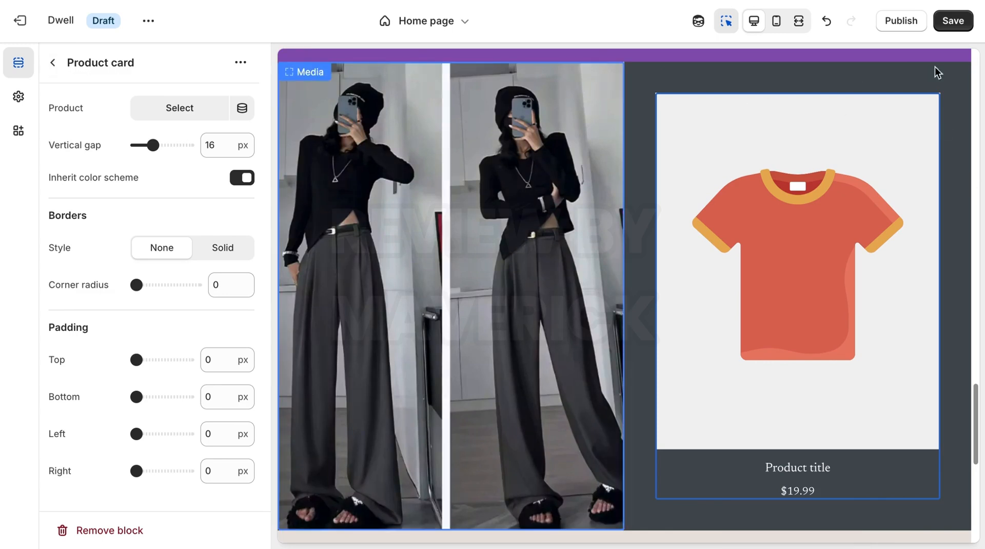
pyautogui.click(180, 108)
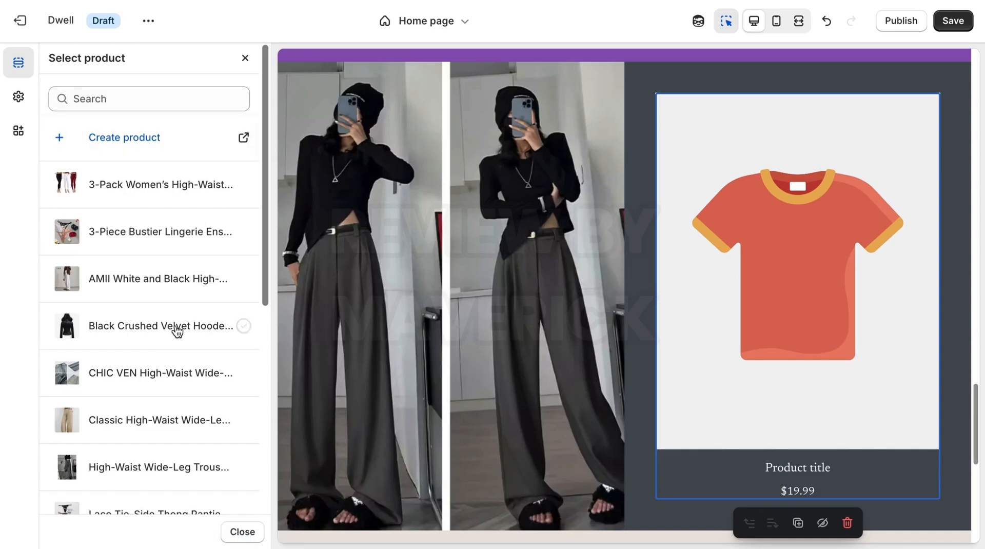
pyautogui.click(181, 467)
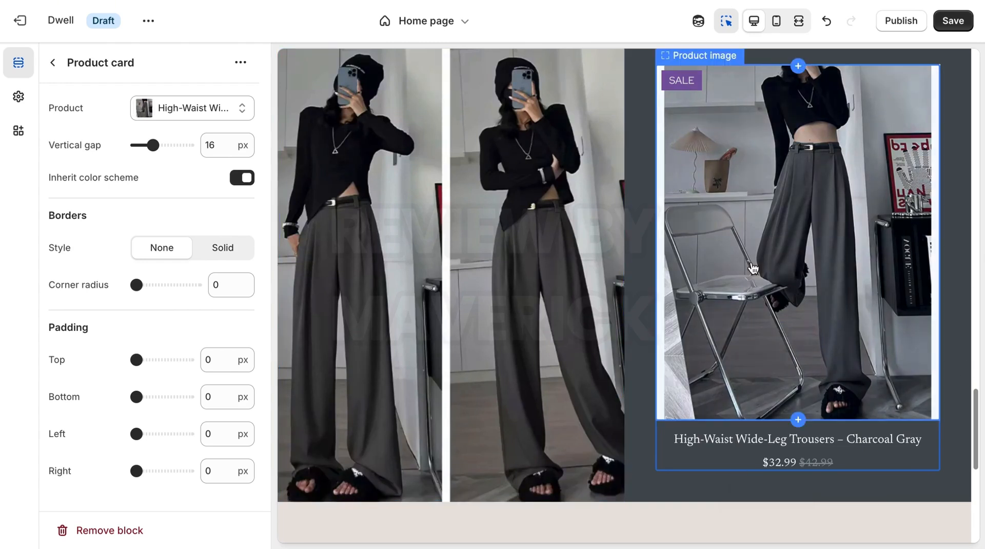
pyautogui.moveTo(979, 408); pyautogui.dragTo(979, 475)
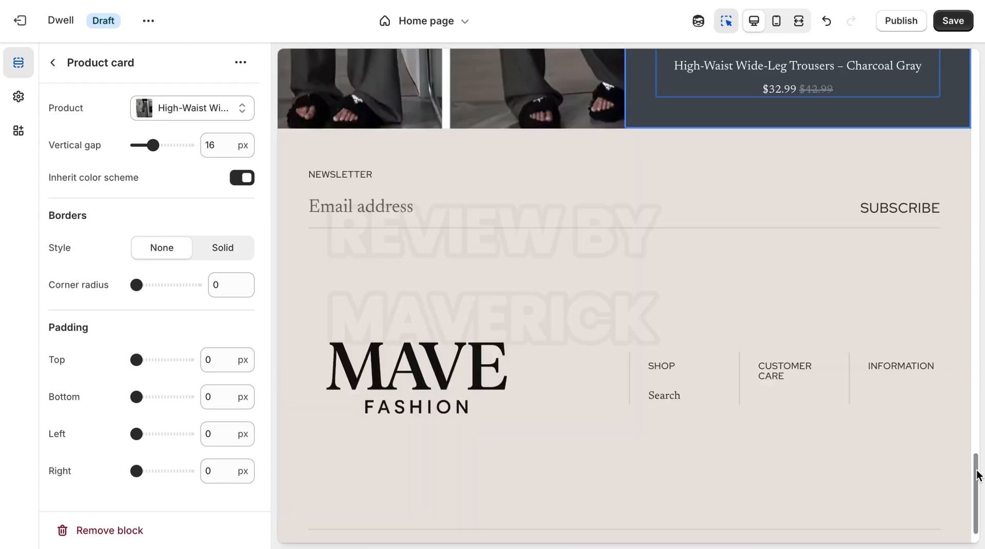
pyautogui.click(49, 63)
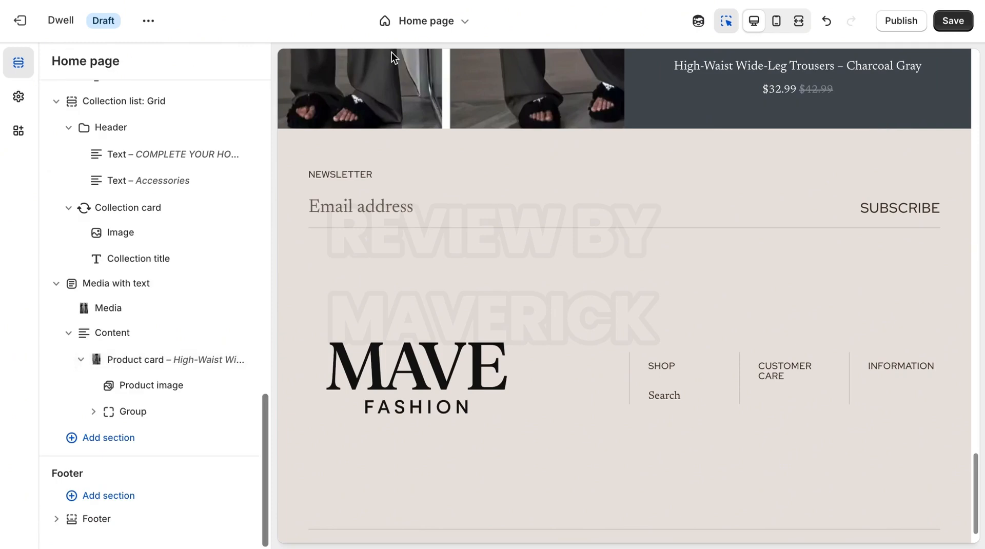
pyautogui.click(950, 25)
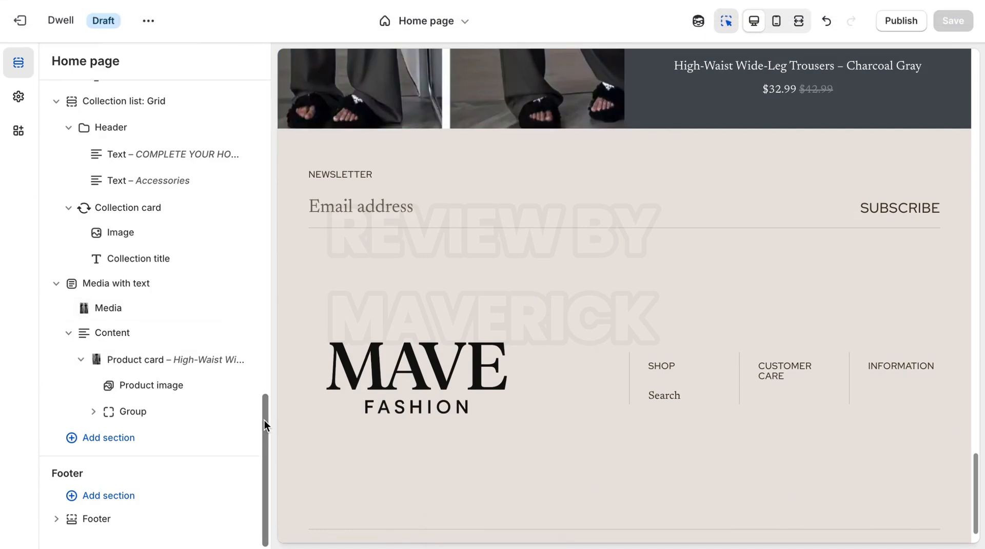
# Step: Examine the settings of the Footer section, its Email signup block and the SHOP menu
pyautogui.click(141, 519)
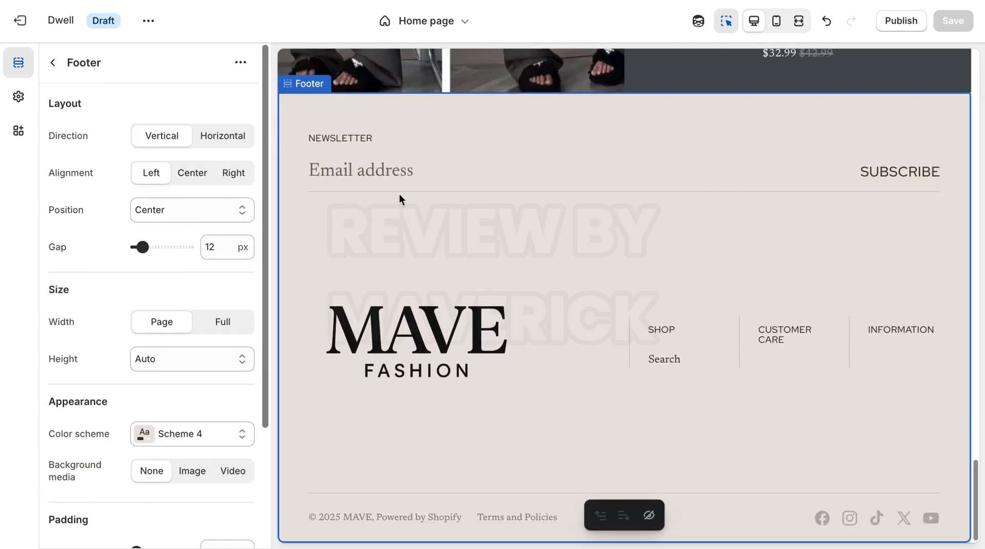
pyautogui.click(52, 62)
pyautogui.click(441, 136)
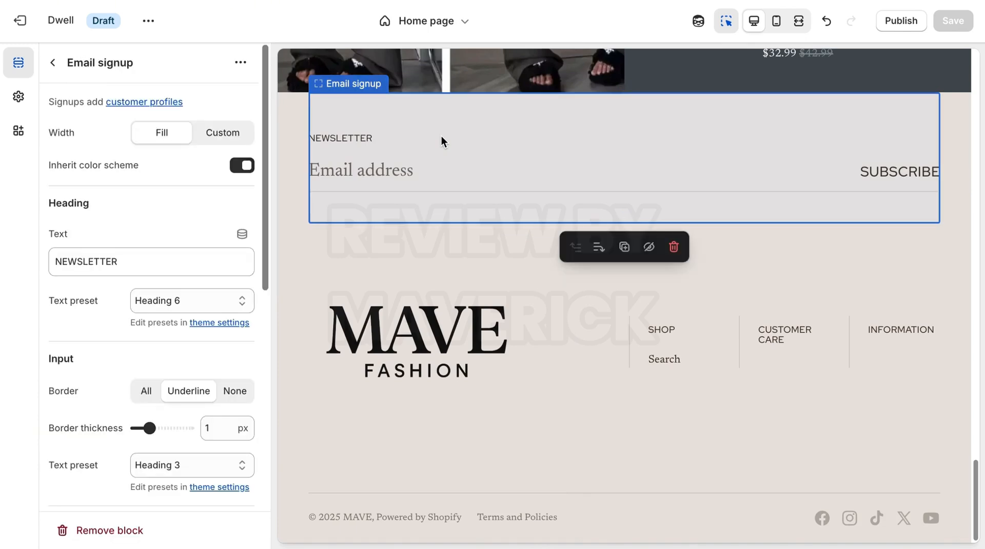
pyautogui.click(441, 136)
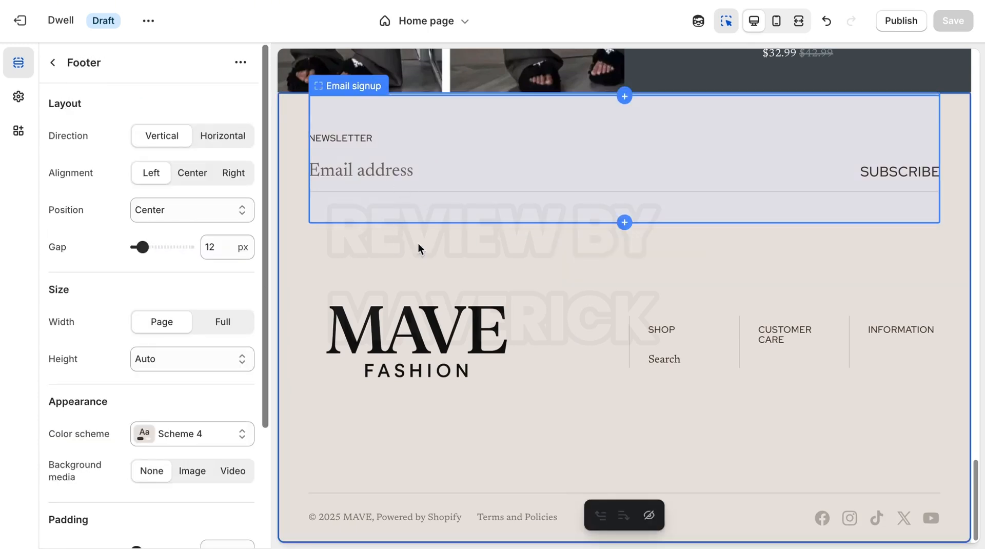
pyautogui.click(368, 211)
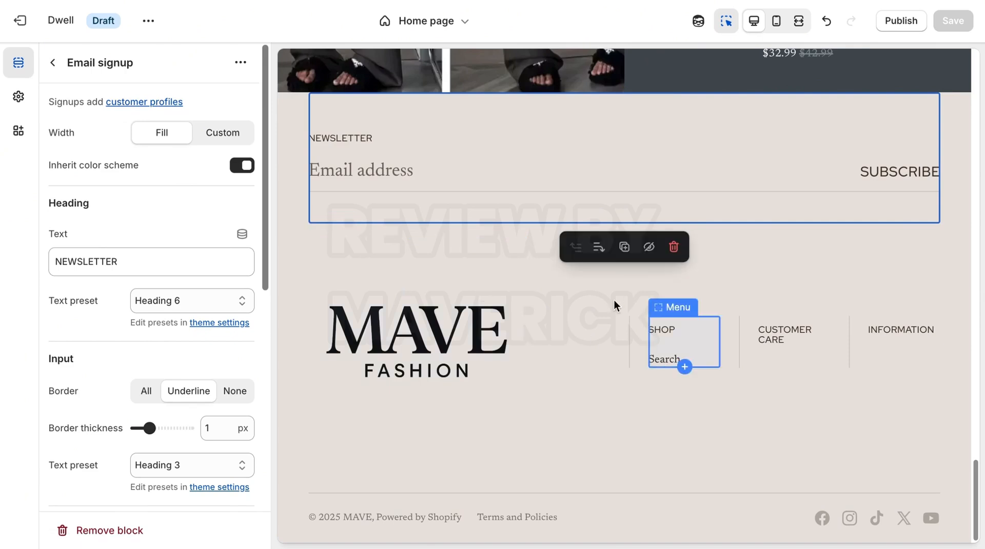
pyautogui.click(674, 326)
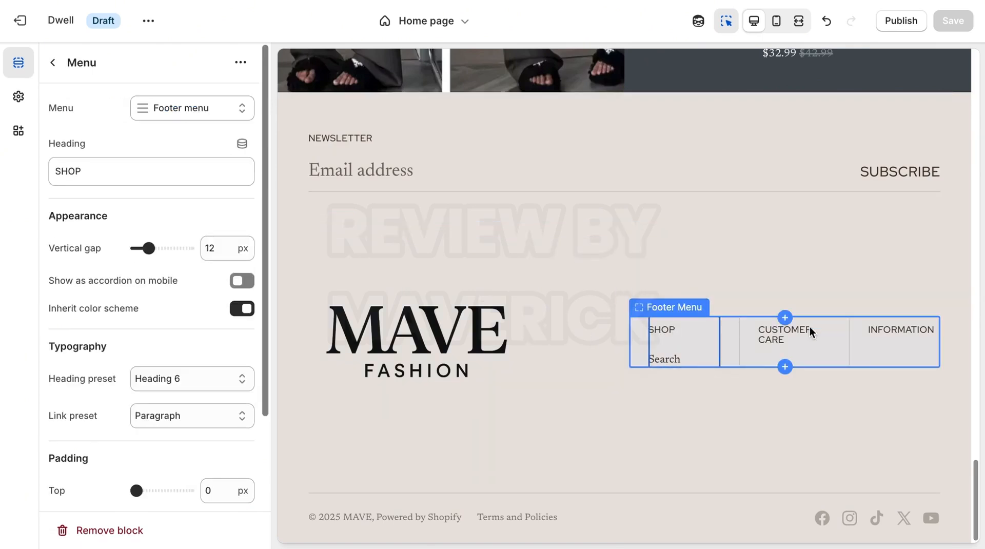
# Step: Change the CUSTOMER CARE footer menu's heading to MENU and assign the Main menu to it
pyautogui.click(763, 325)
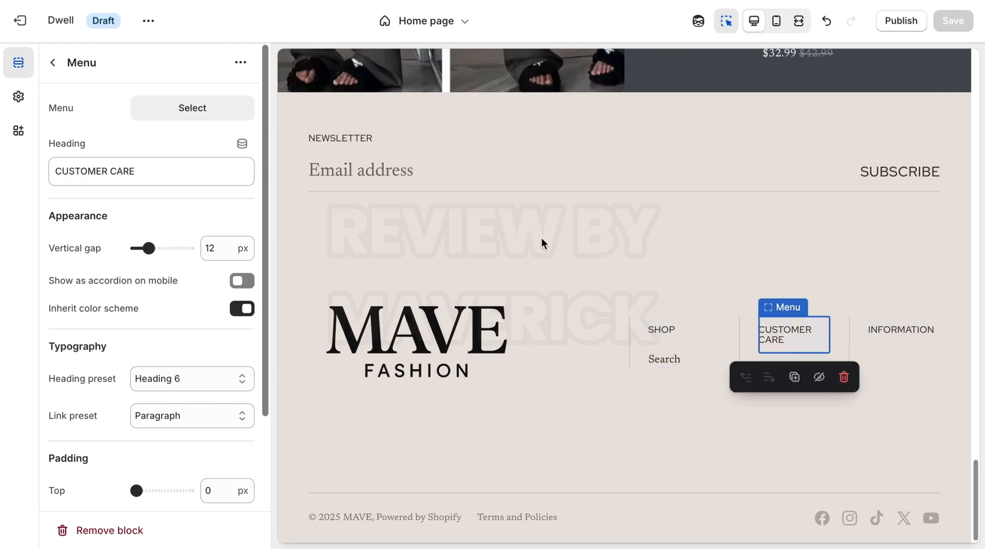
pyautogui.click(207, 123)
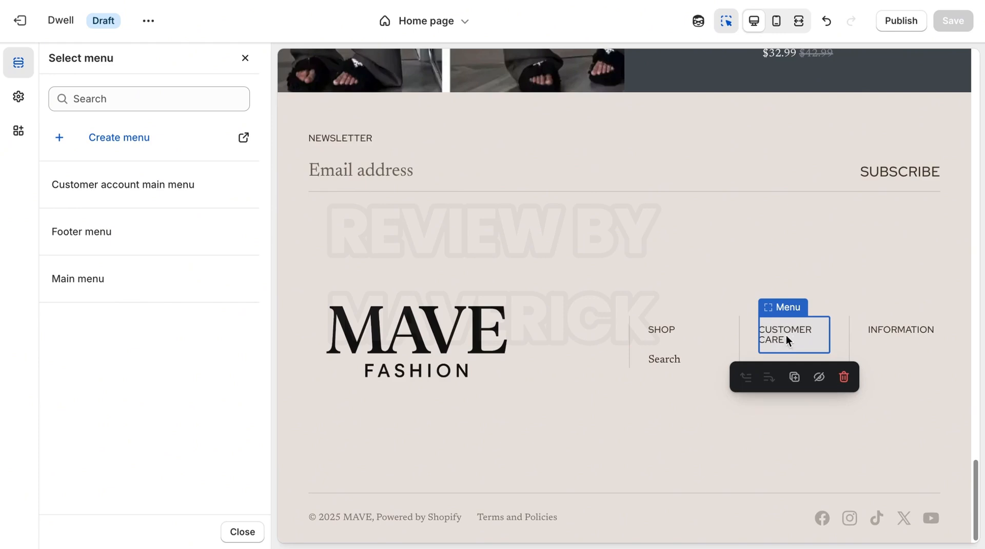
pyautogui.click(245, 59)
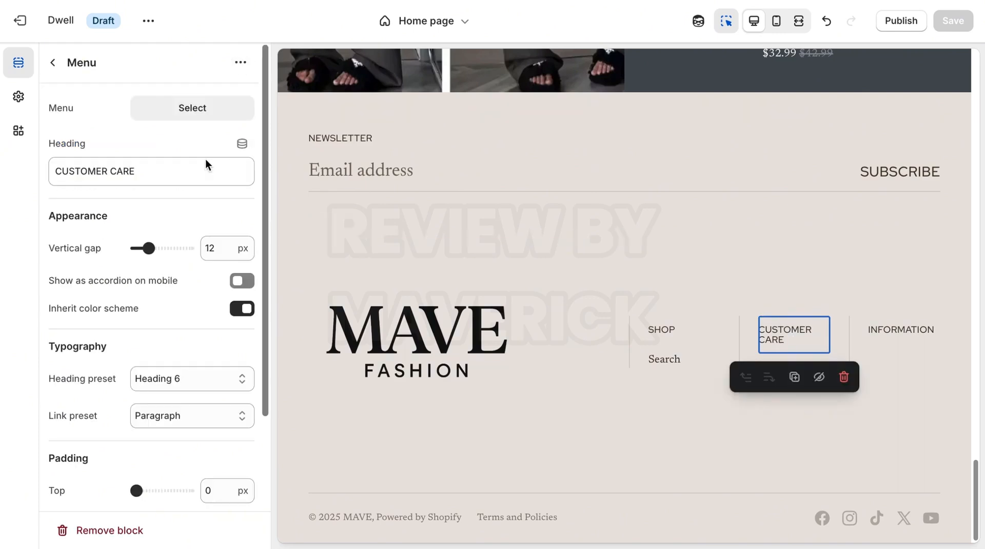
pyautogui.click(166, 169)
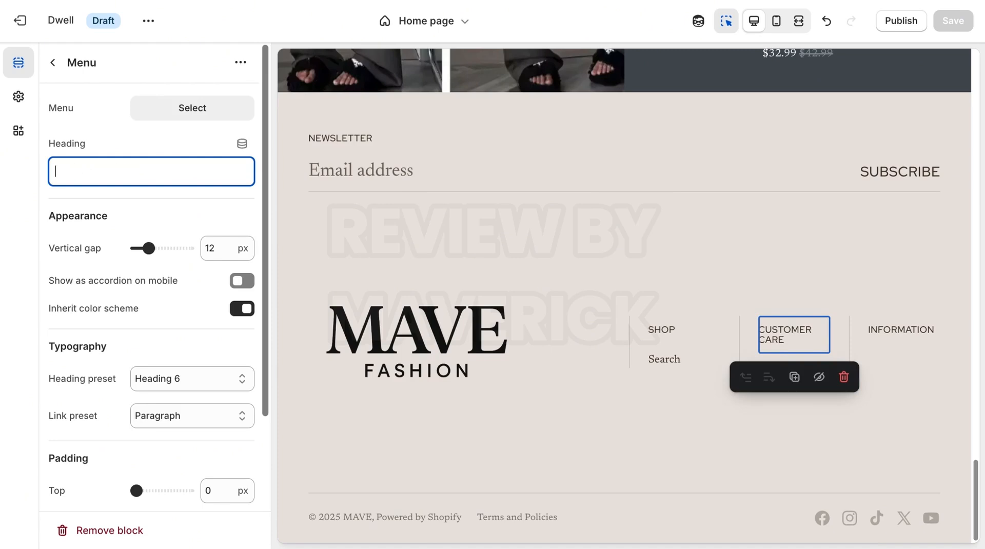
pyautogui.write('MW')
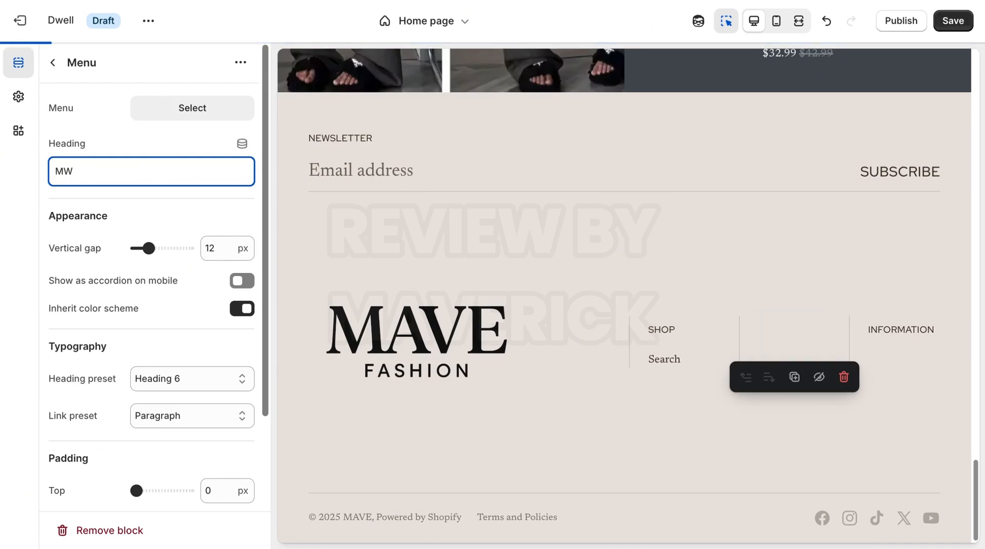
pyautogui.press('BackSpace')
pyautogui.write('EU')
pyautogui.press('BackSpace')
pyautogui.write('M')
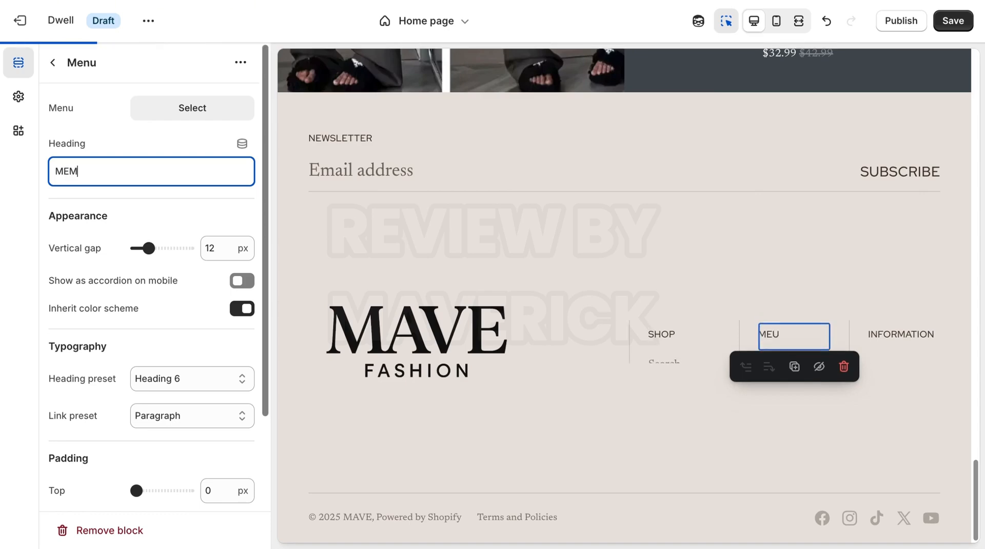
pyautogui.press('BackSpace')
pyautogui.write('NU')
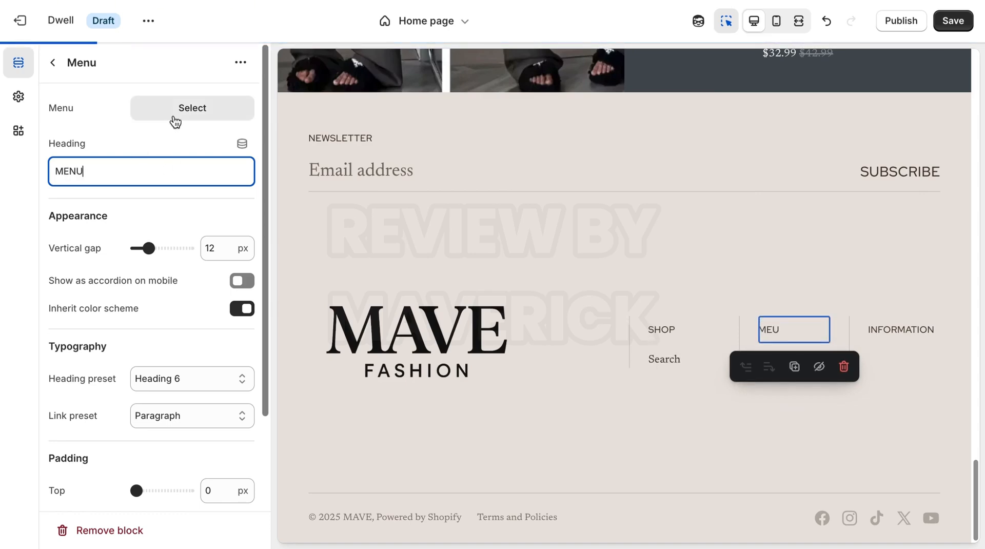
pyautogui.click(175, 122)
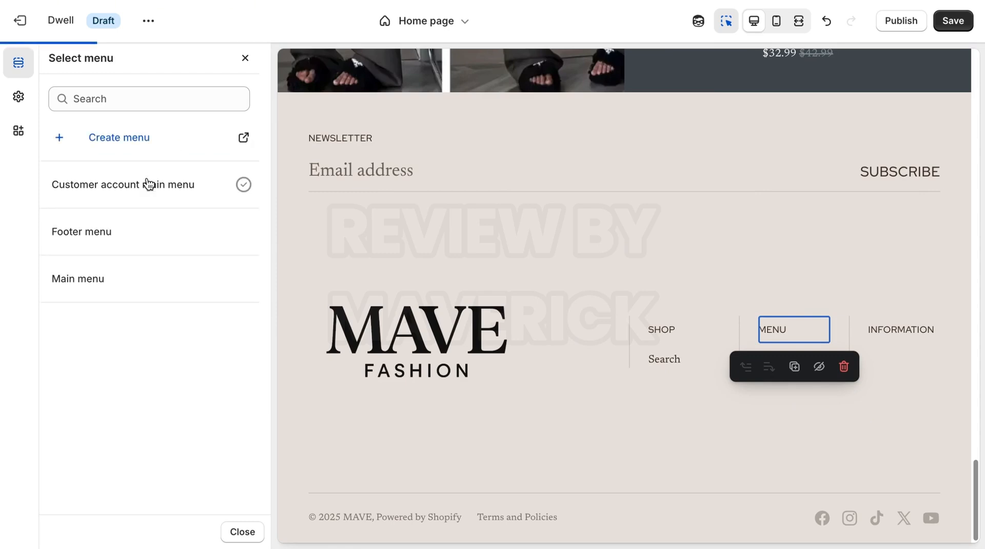
pyautogui.click(117, 277)
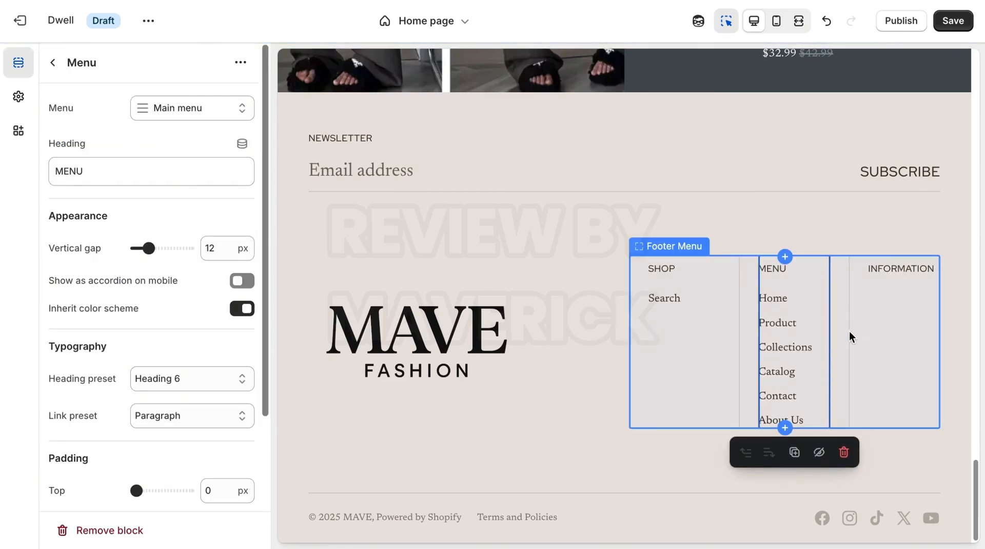
# Step: Examine the INFORMATION menu, the store admin's content area, and the footer's menu group, logo and color scheme settings
pyautogui.click(895, 269)
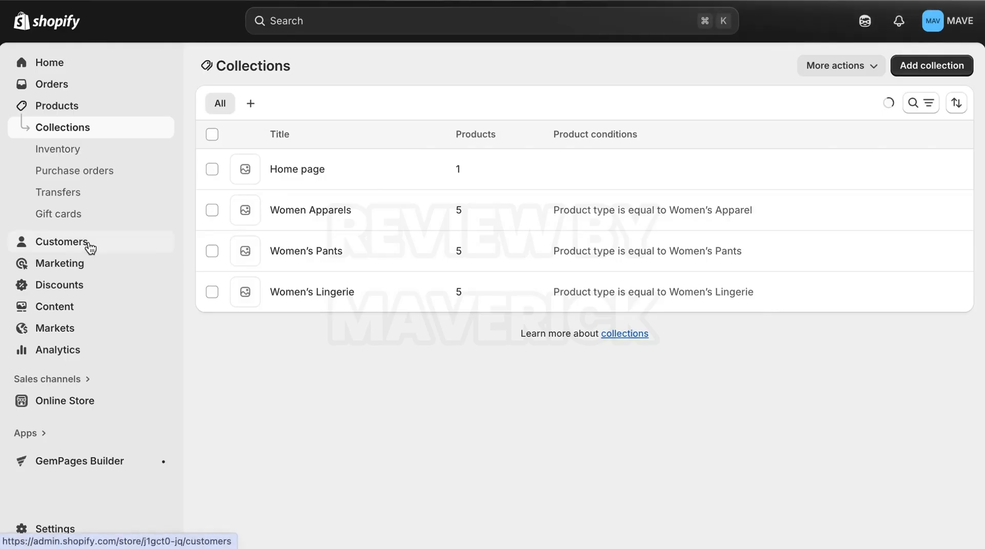
pyautogui.click(72, 309)
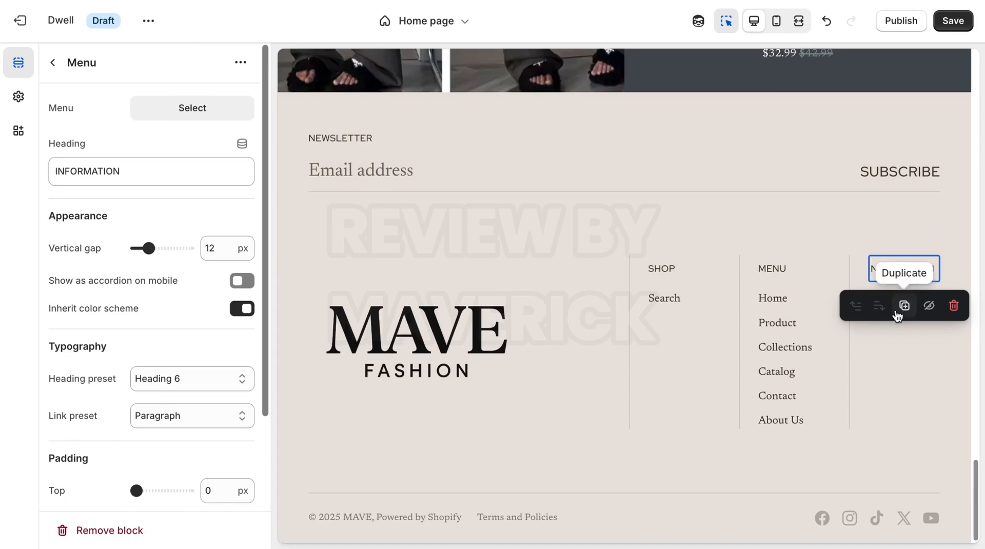
pyautogui.click(906, 396)
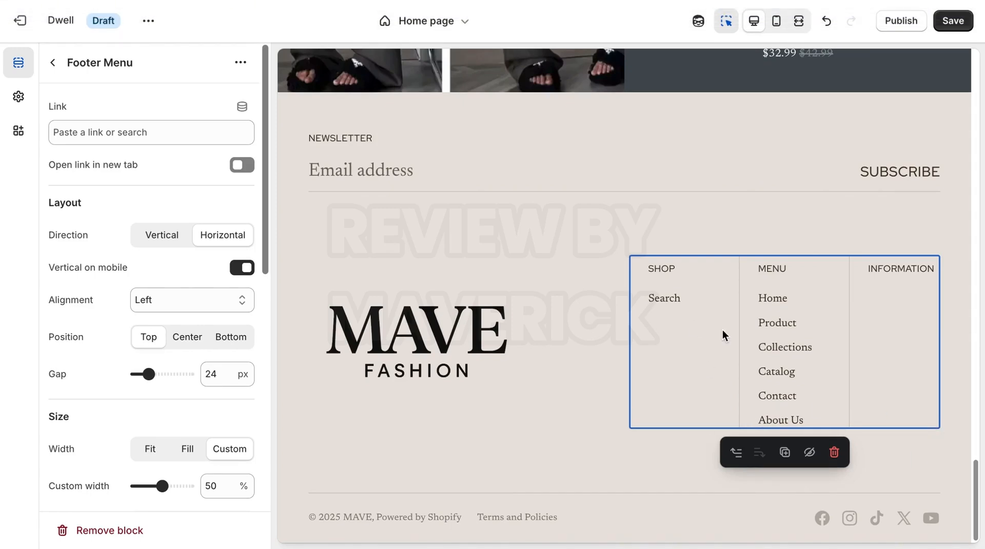
pyautogui.click(436, 315)
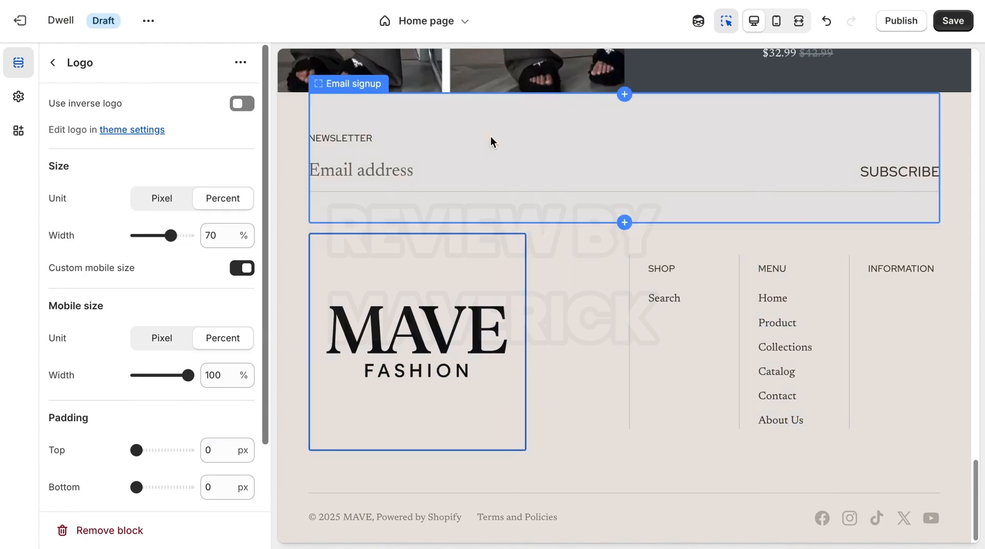
pyautogui.scroll(-2, 267, 179)
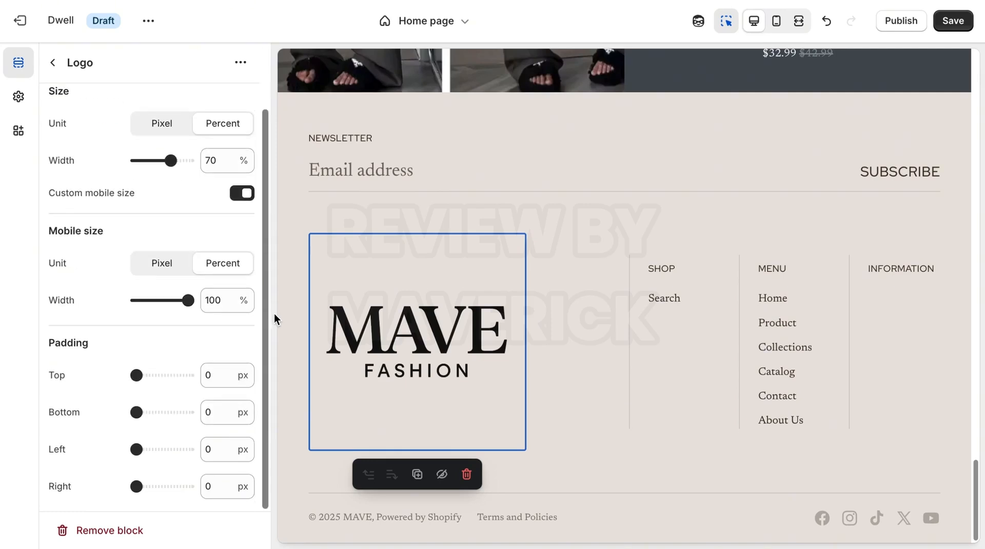
pyautogui.click(54, 62)
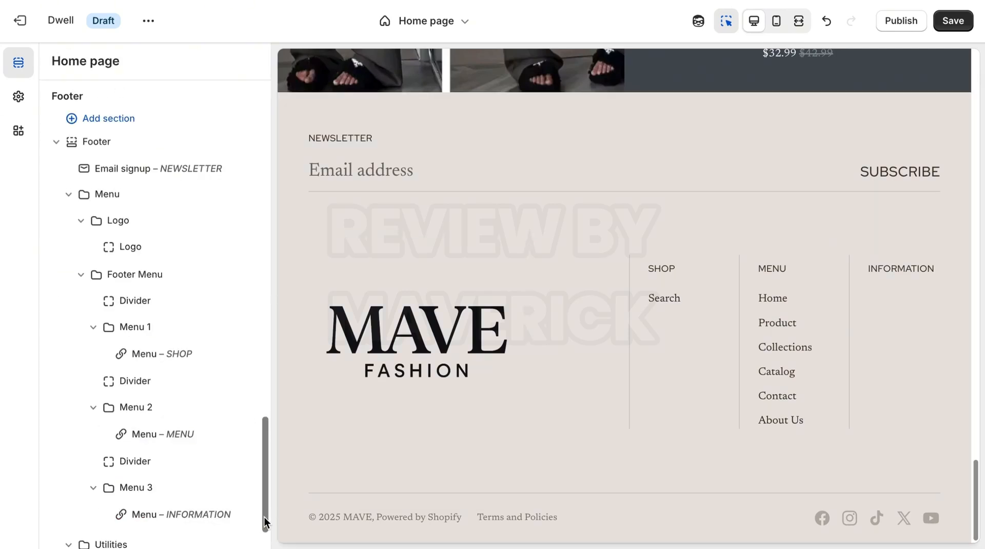
pyautogui.scroll(-1, 266, 523)
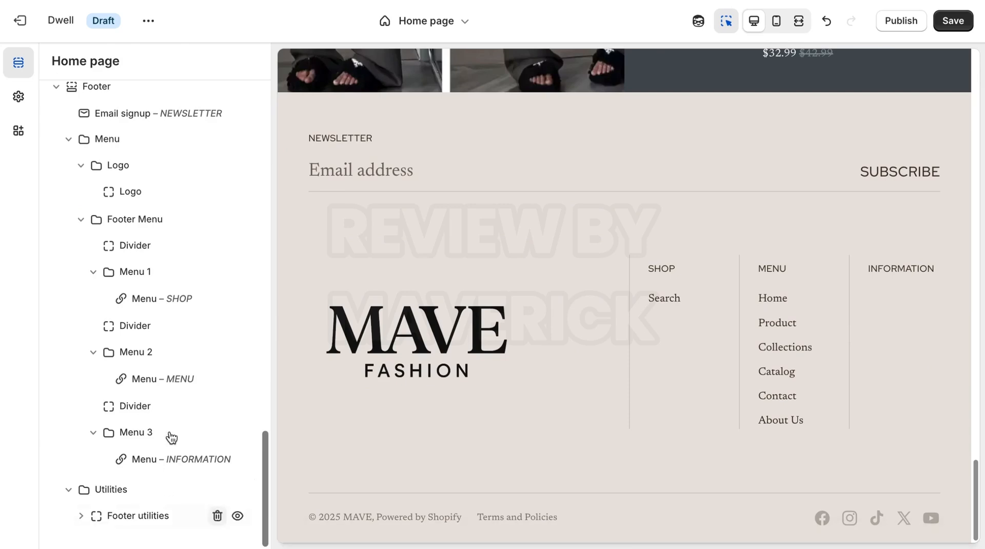
pyautogui.click(133, 92)
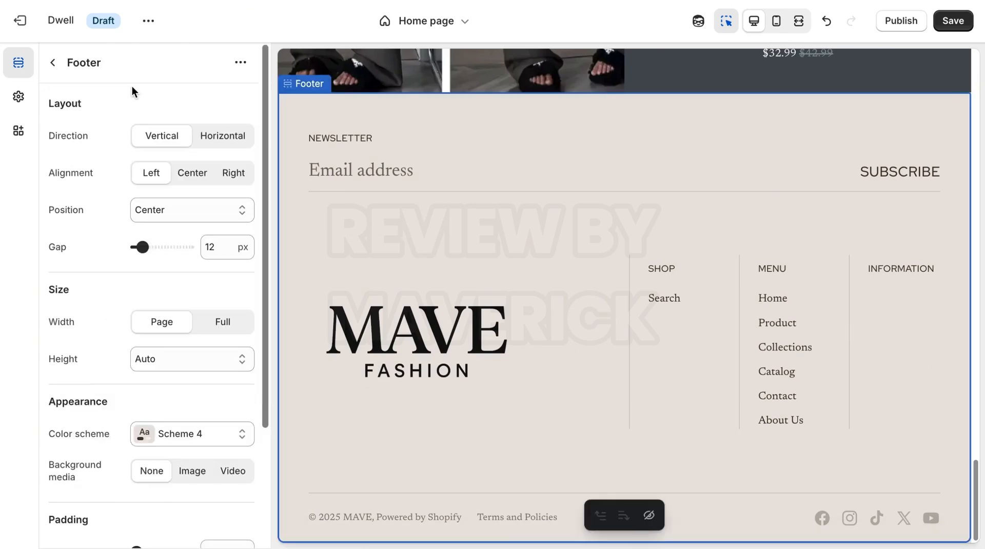
pyautogui.click(199, 436)
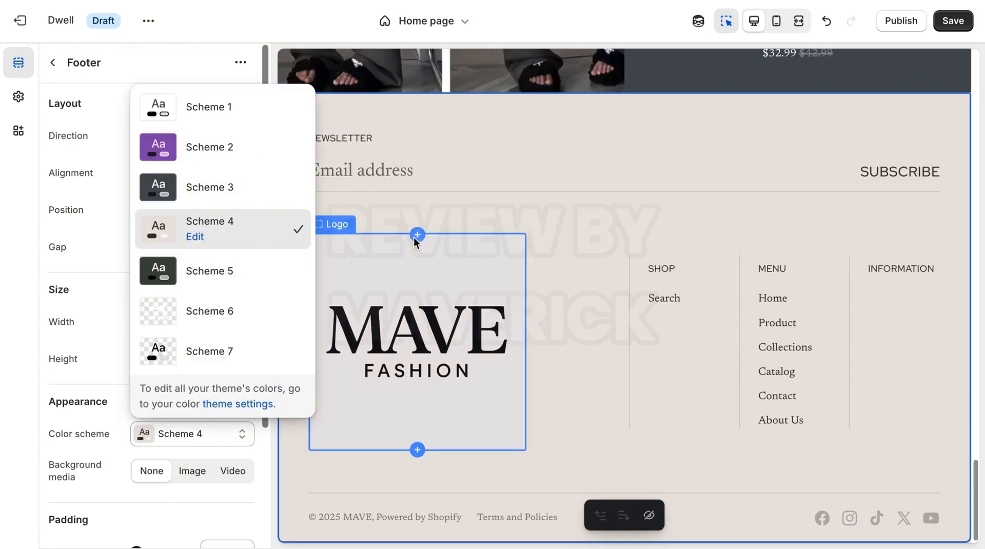
# Step: Turn off the "Powered by Shopify" text in the footer's Copyright block
pyautogui.click(439, 515)
pyautogui.click(568, 122)
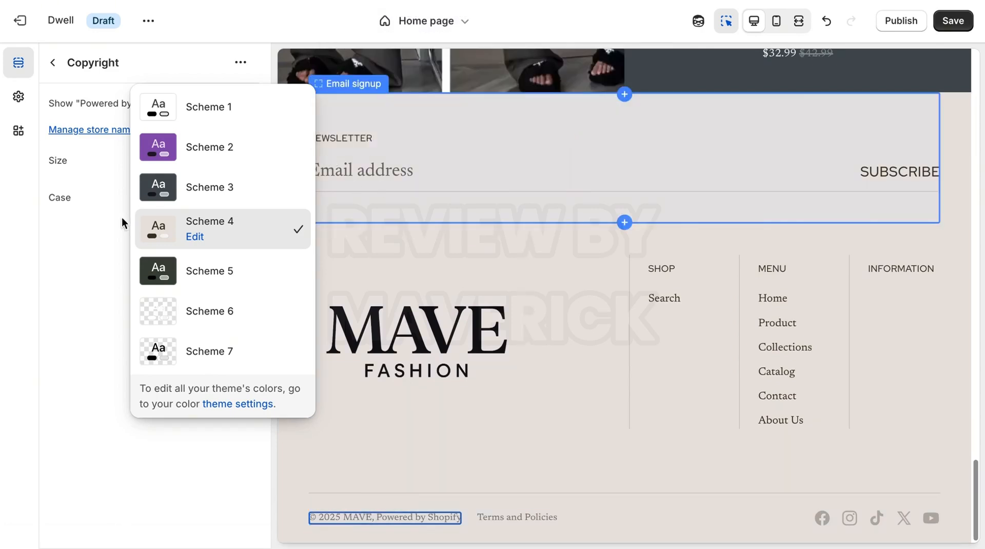
pyautogui.click(88, 266)
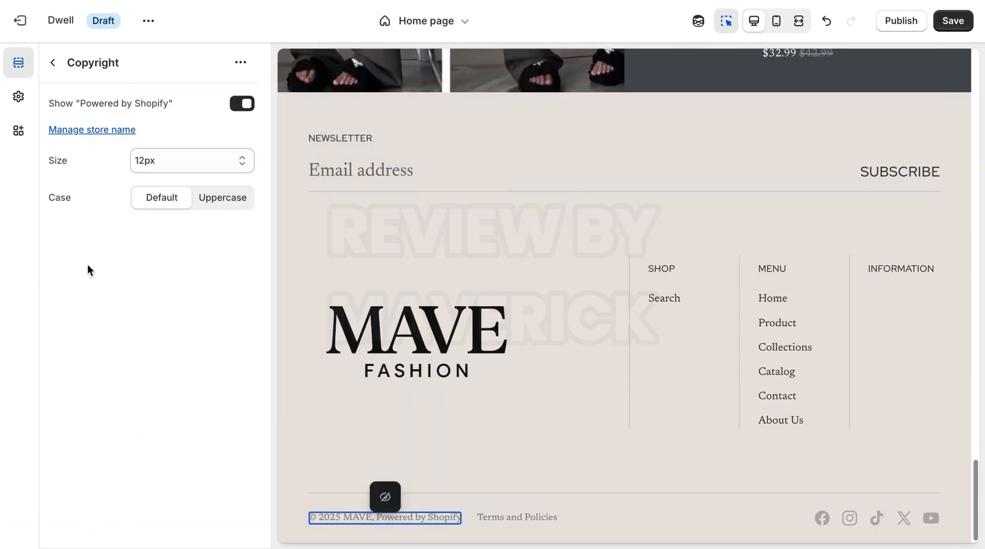
pyautogui.click(240, 104)
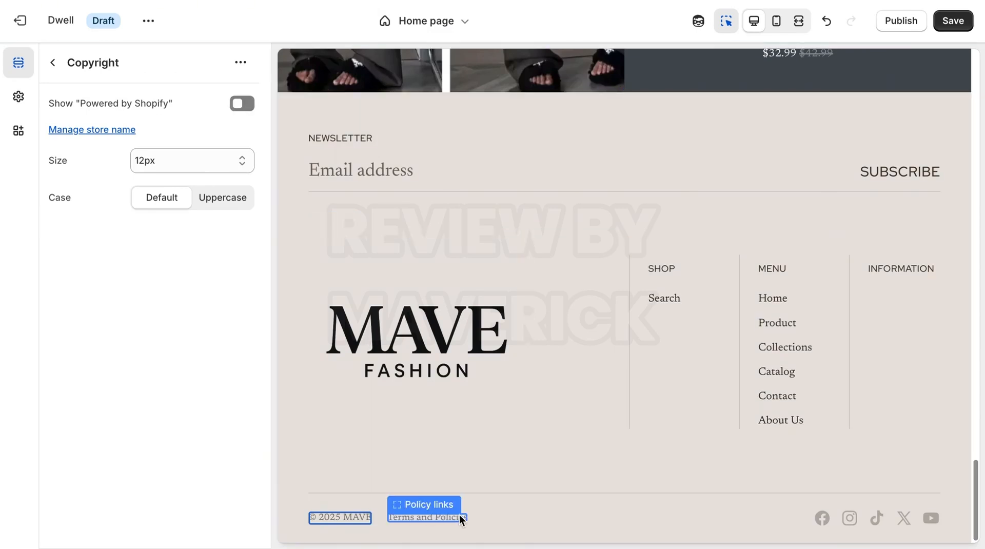
# Step: Check the settings of the footer's Policy links, X / Twitter and Facebook blocks
pyautogui.click(426, 518)
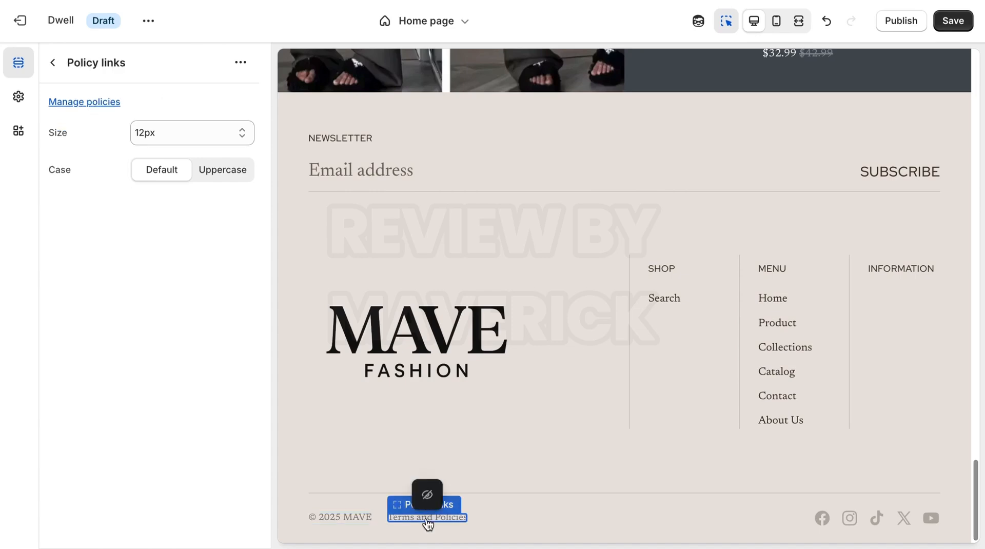
pyautogui.click(903, 518)
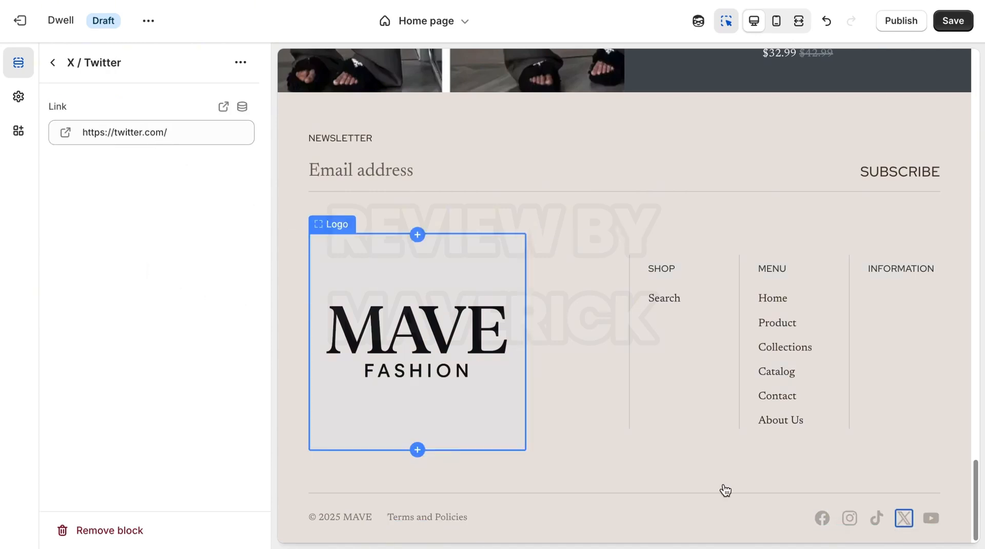
pyautogui.click(818, 519)
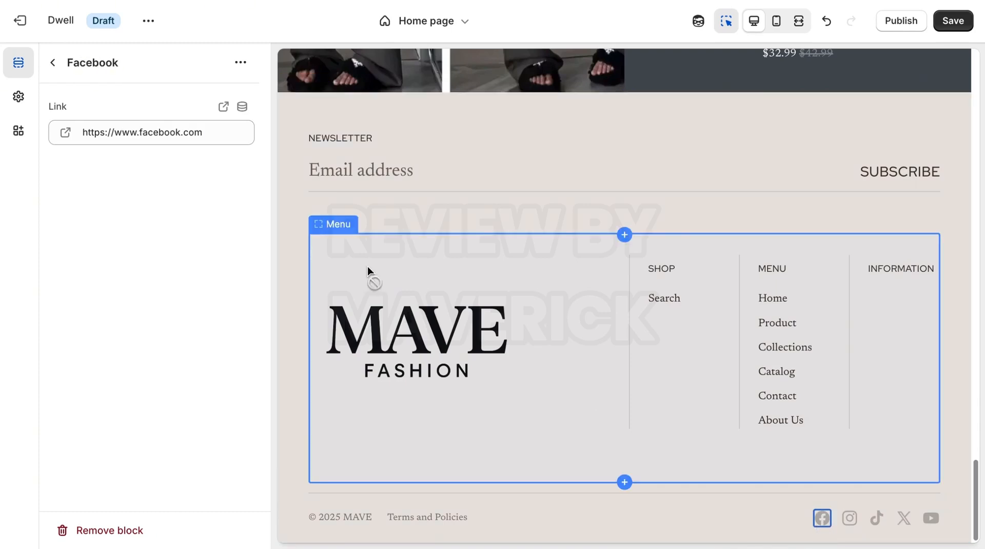
pyautogui.click(904, 518)
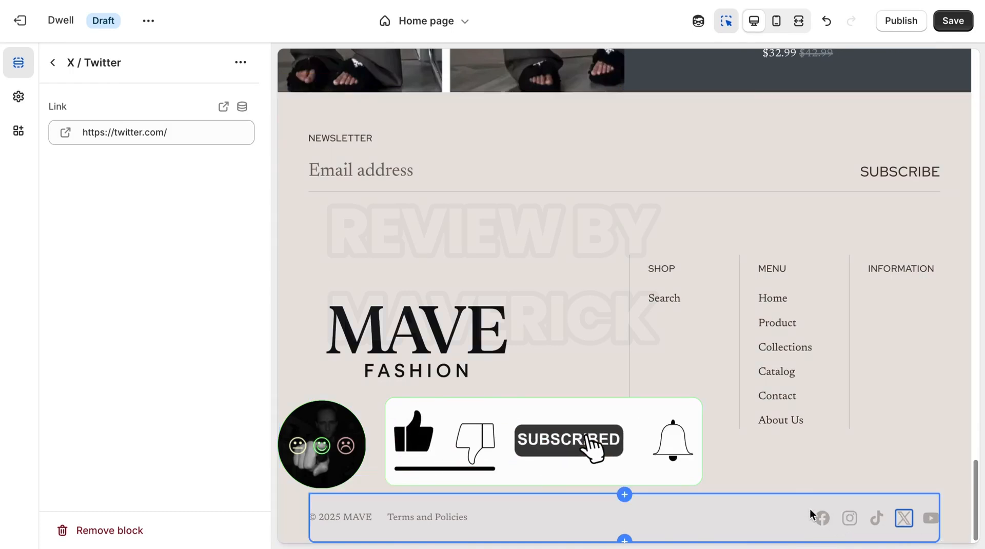
# Step: Remove the Facebook block from the footer's social media links and save the theme
pyautogui.click(822, 518)
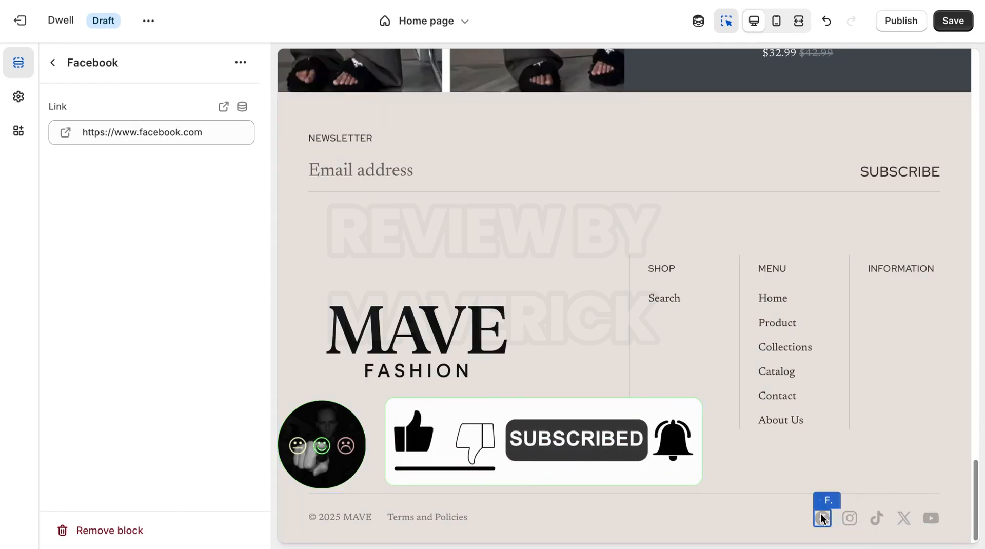
pyautogui.click(243, 65)
pyautogui.click(241, 63)
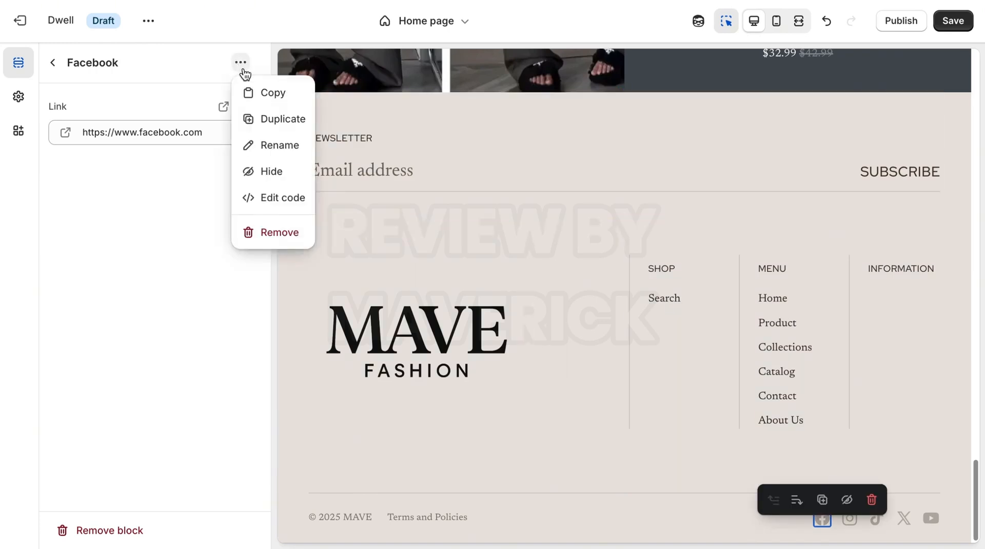
pyautogui.click(279, 233)
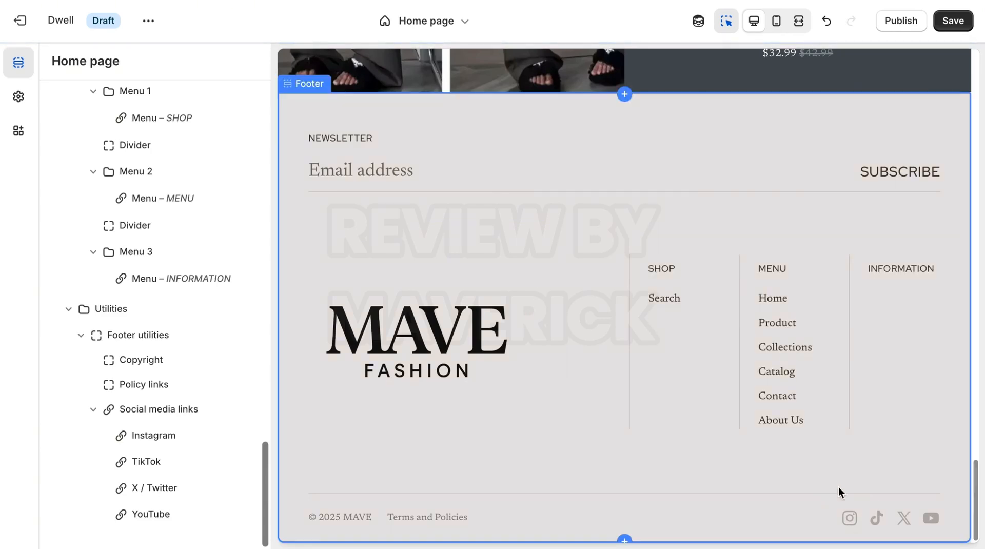
pyautogui.click(950, 21)
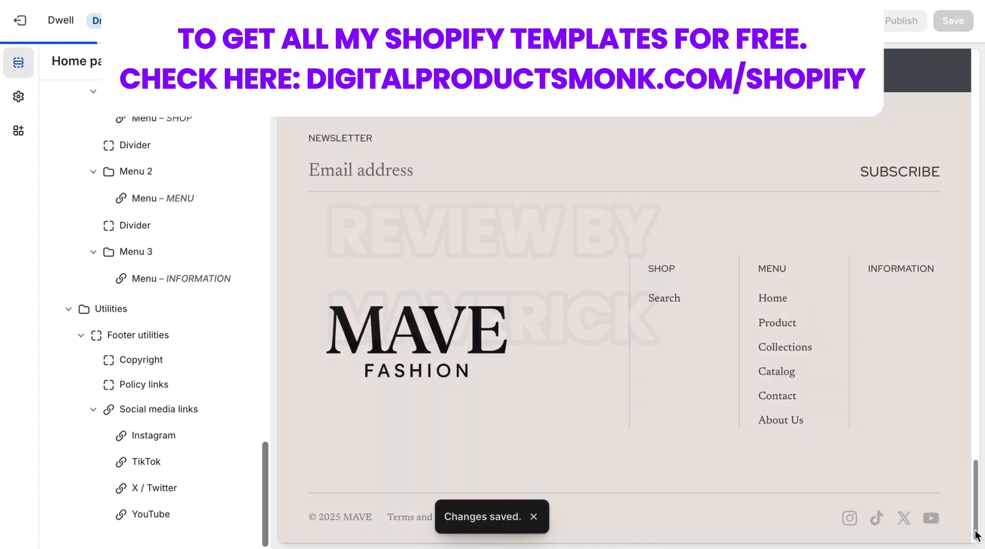
# Step: Review the home page from the footer up to the header, the list of other page templates and the header Logo settings
pyautogui.moveTo(976, 535); pyautogui.dragTo(976, 415)
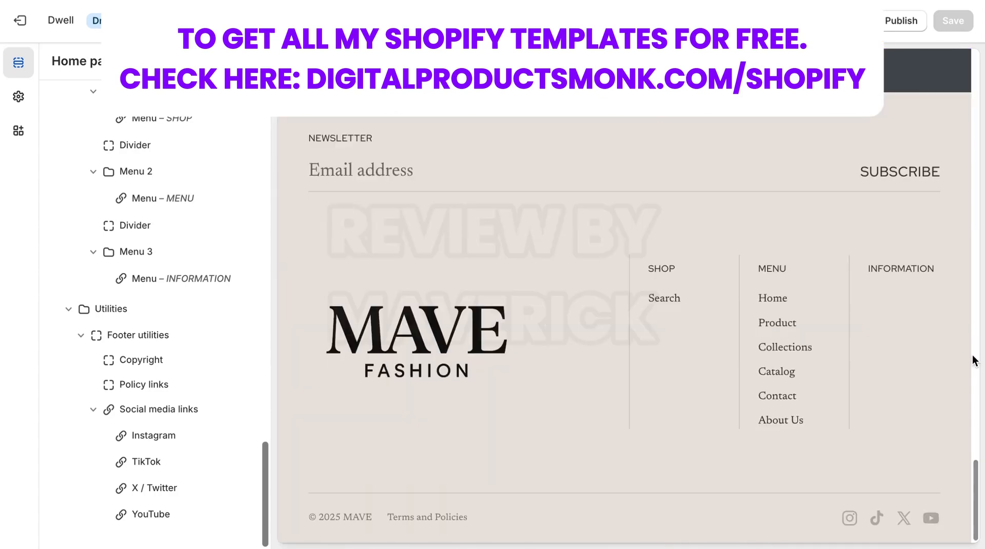
pyautogui.moveTo(976, 471); pyautogui.dragTo(962, 310)
pyautogui.moveTo(978, 344); pyautogui.dragTo(976, 100)
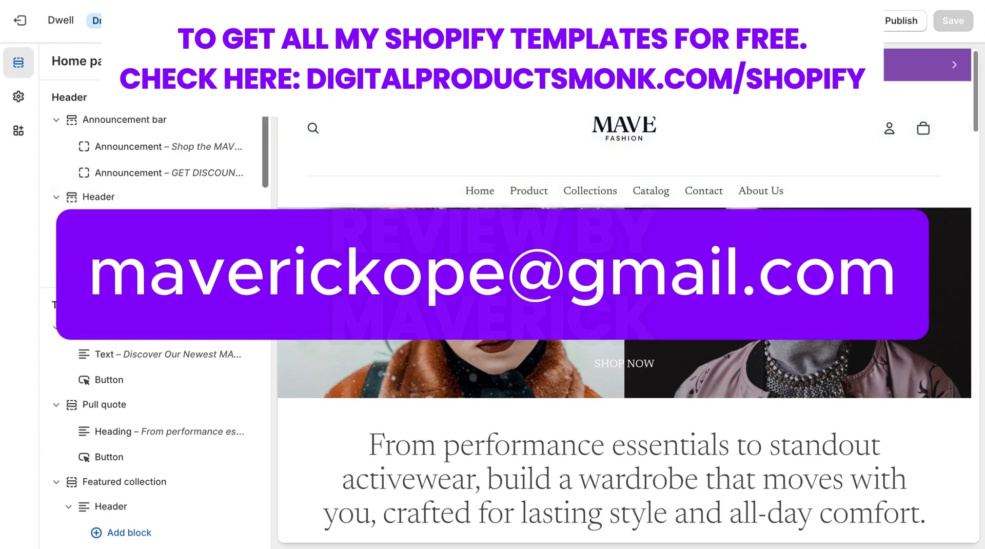
pyautogui.click(423, 20)
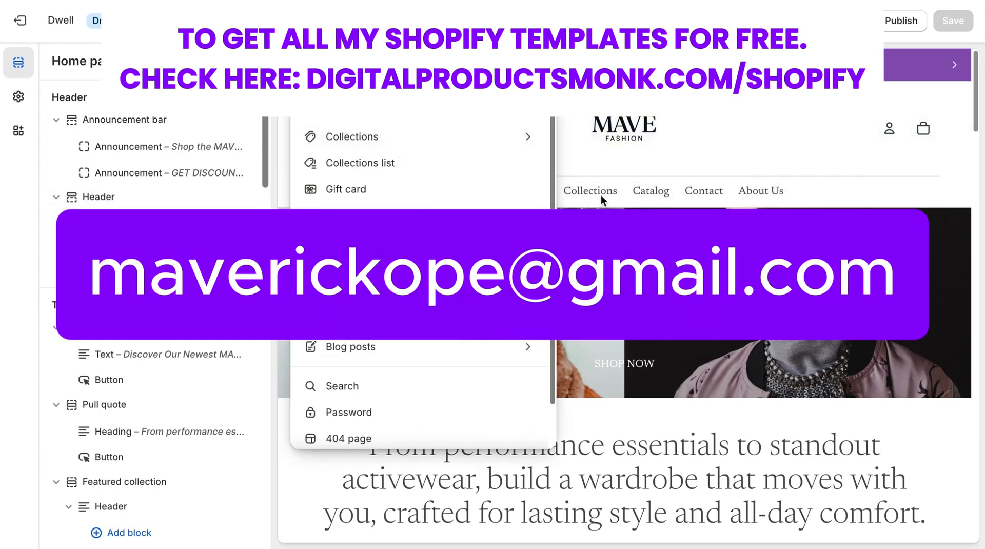
pyautogui.click(635, 147)
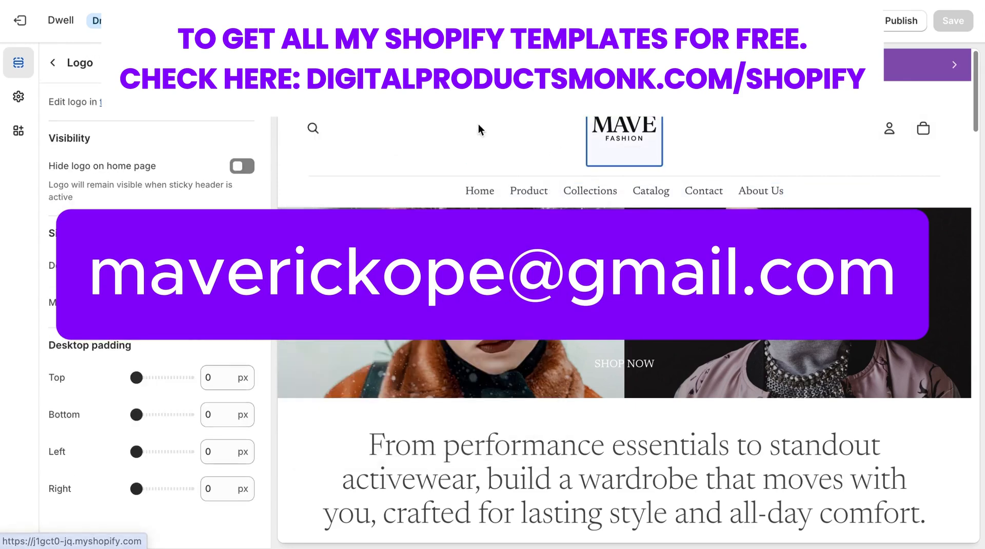